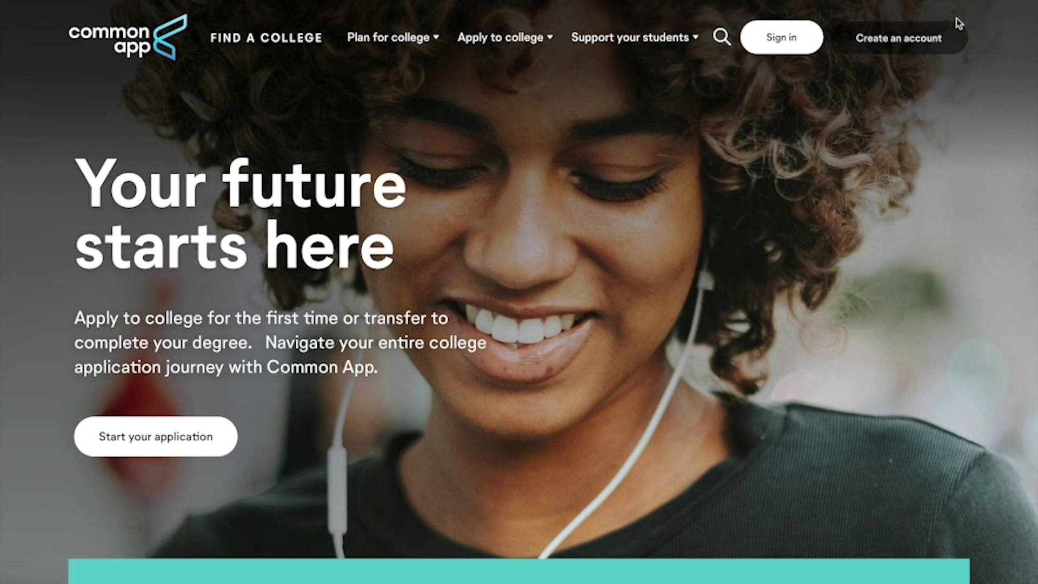
Open the account registration form for a first year student and review its required fields through to the consent checkboxes
left_click(902, 38)
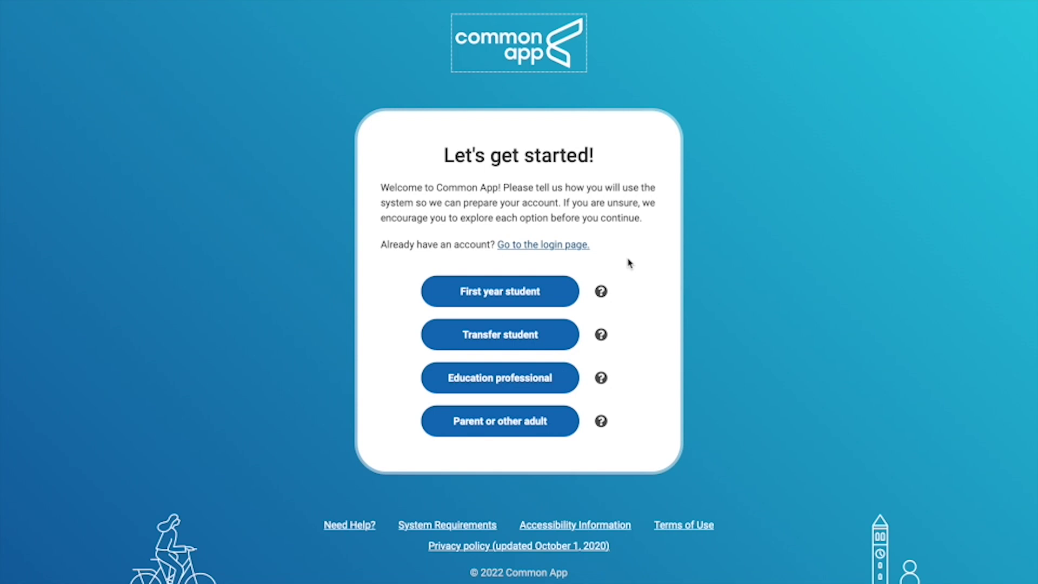
left_click(502, 291)
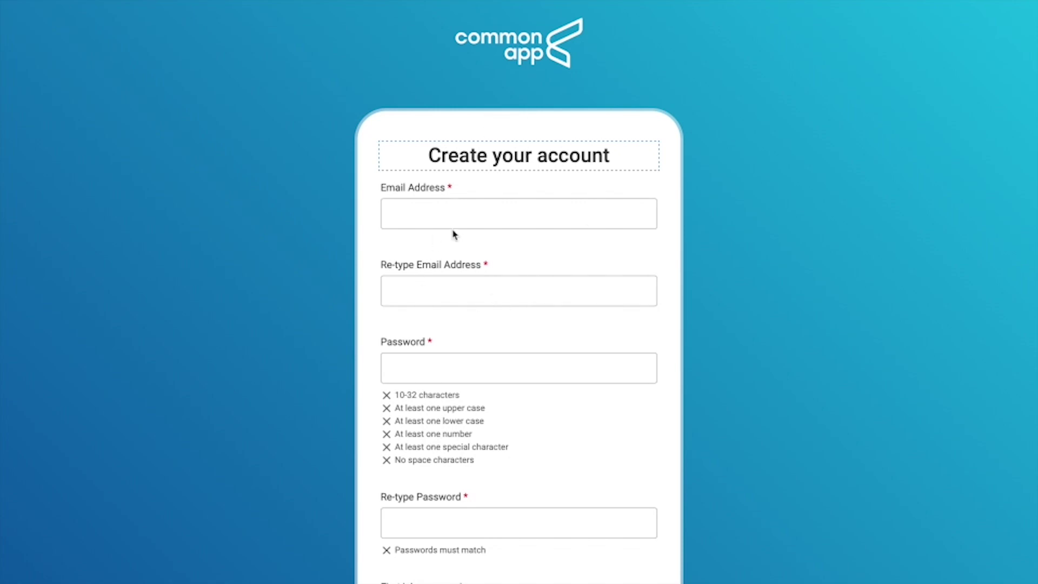
scroll(452, 232, "down", 1)
scroll(453, 234, "down", 1)
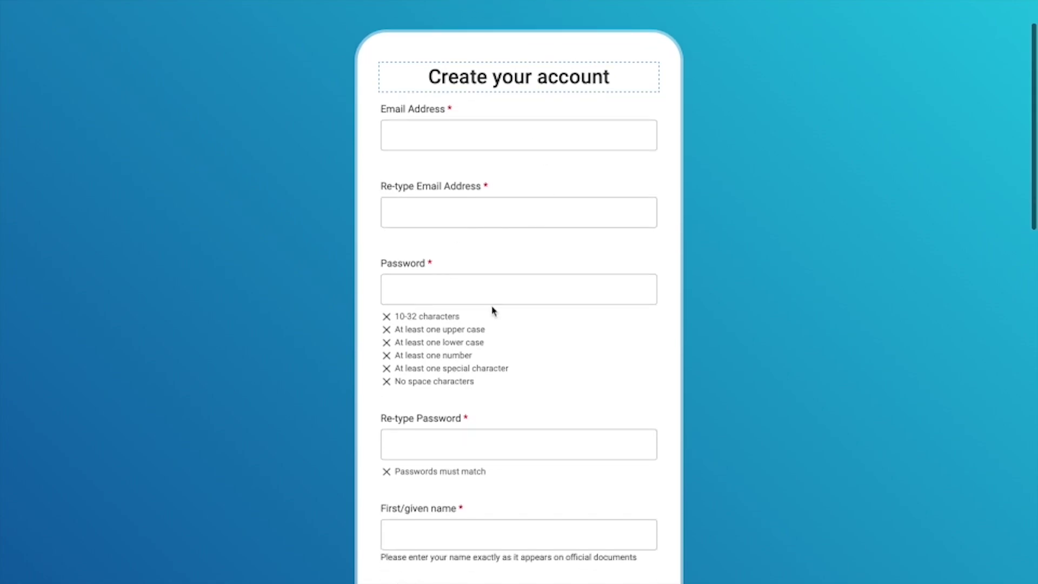
scroll(448, 283, "down", 7)
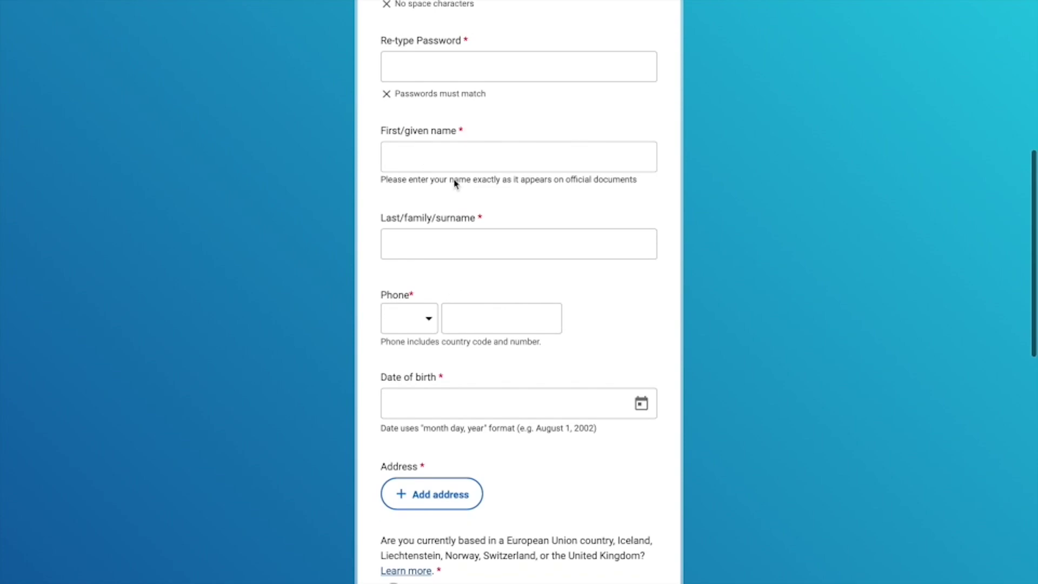
scroll(493, 317, "down", 3)
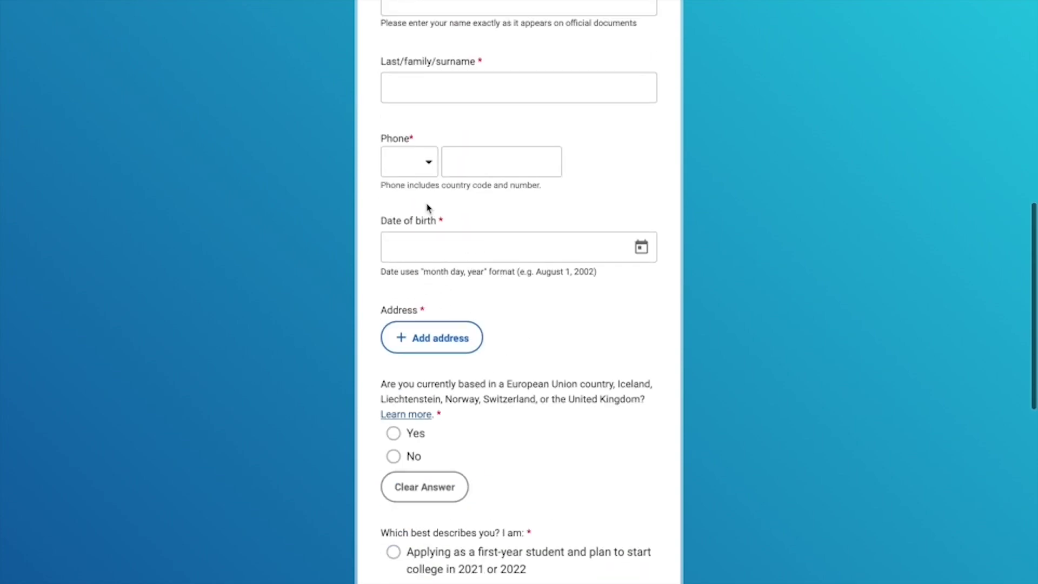
scroll(519, 247, "down", 5)
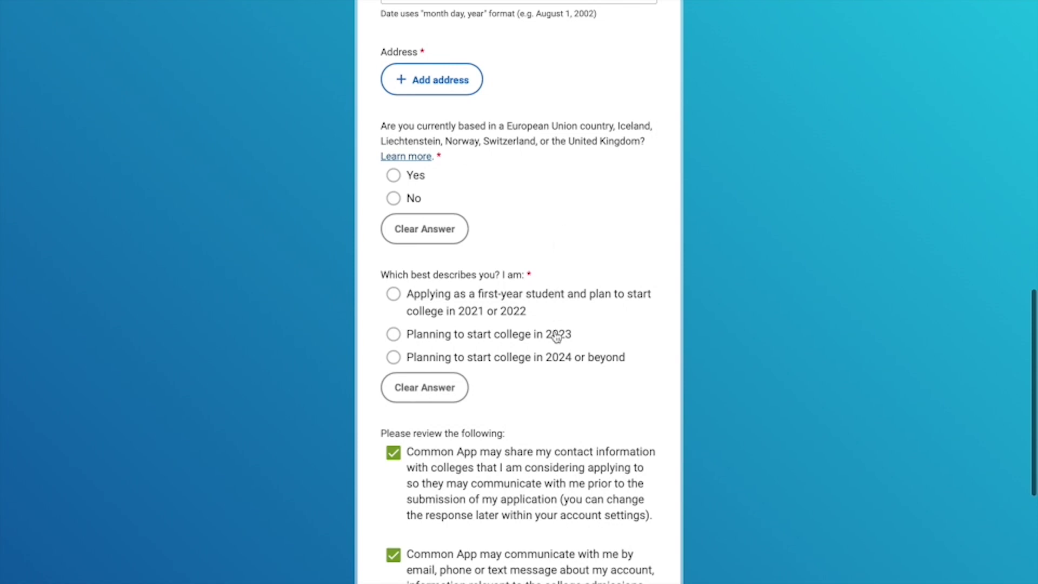
scroll(540, 334, "down", 2)
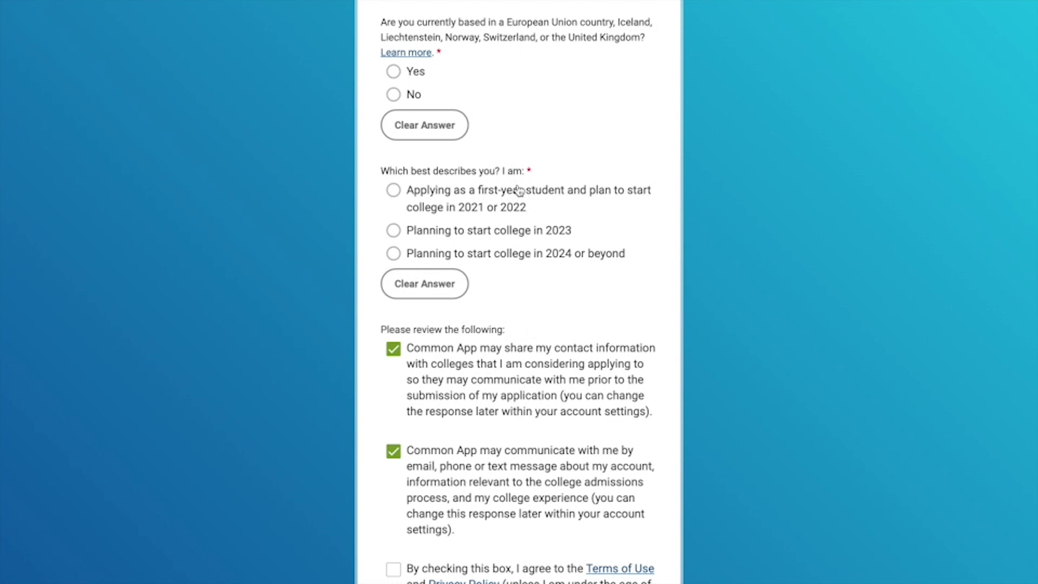
scroll(534, 290, "down", 1)
scroll(533, 290, "down", 2)
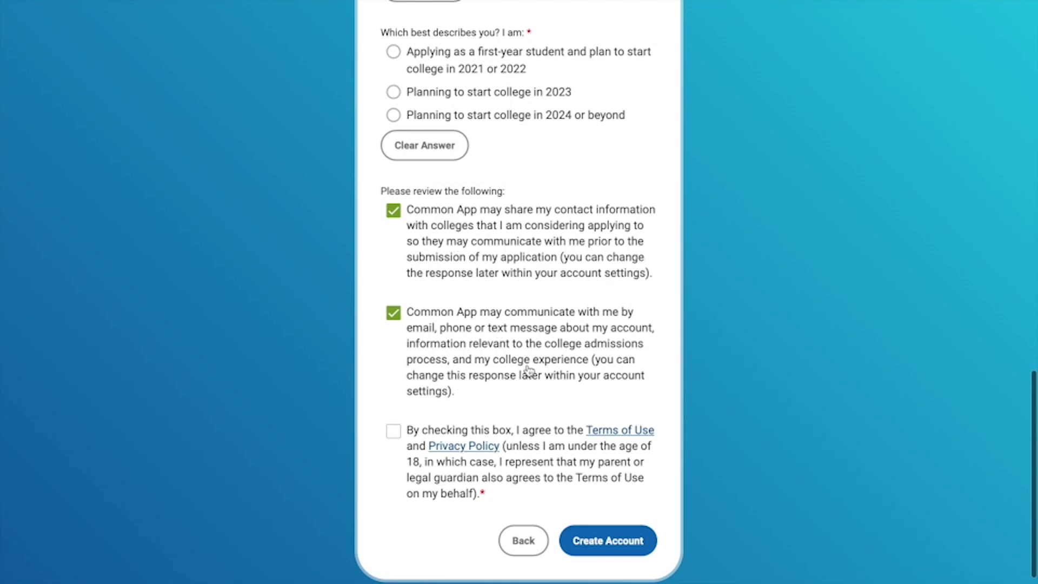
scroll(527, 373, "down", 2)
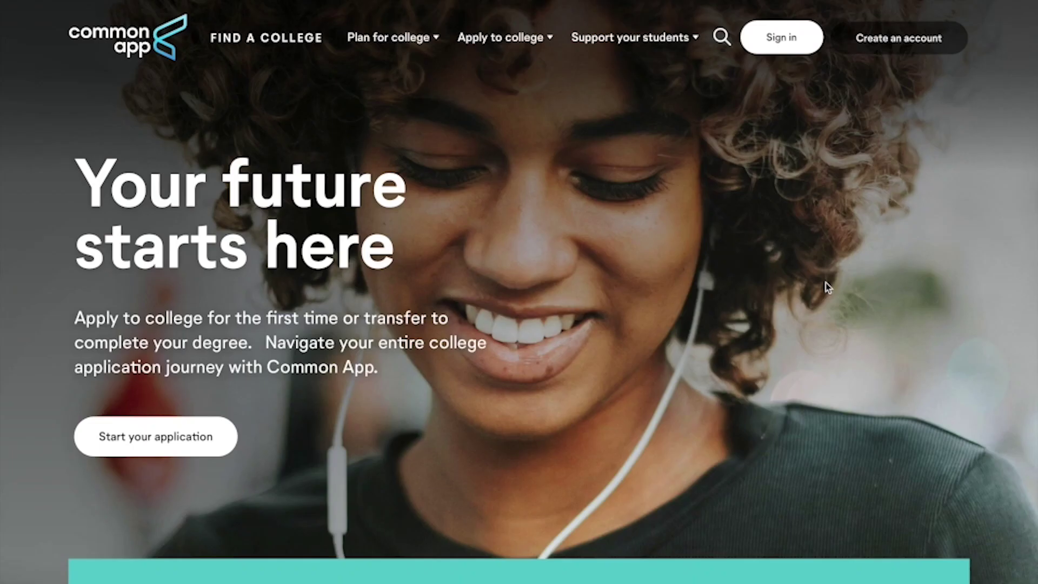
Sign in as a first-year student and open the college search
left_click(785, 43)
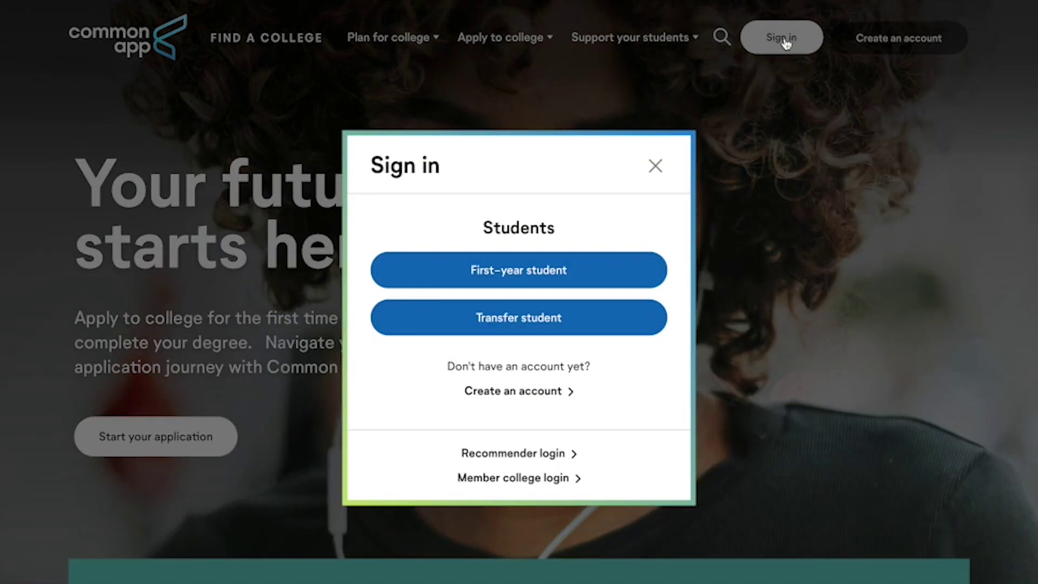
left_click(530, 275)
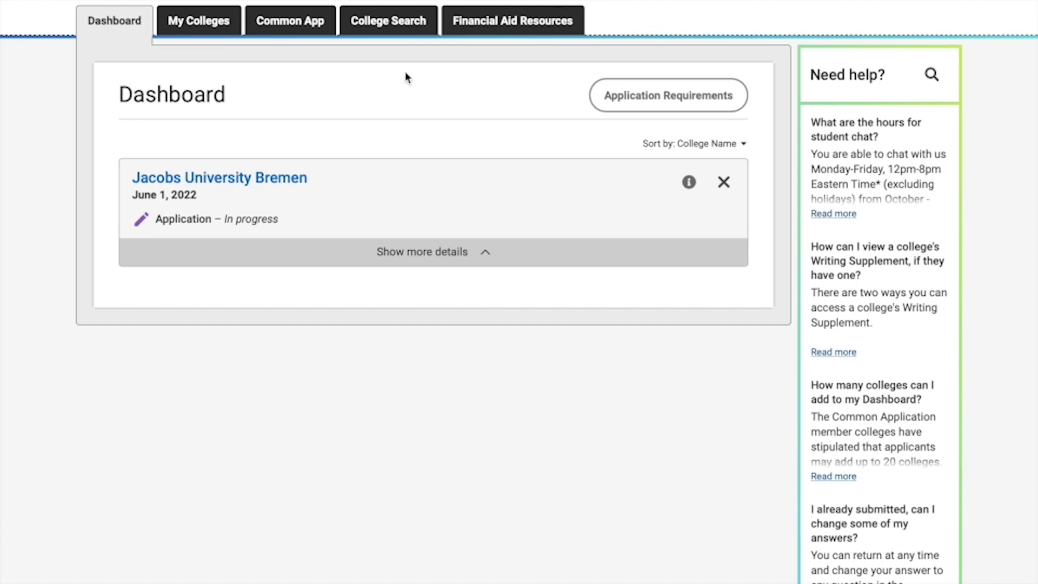
left_click(388, 24)
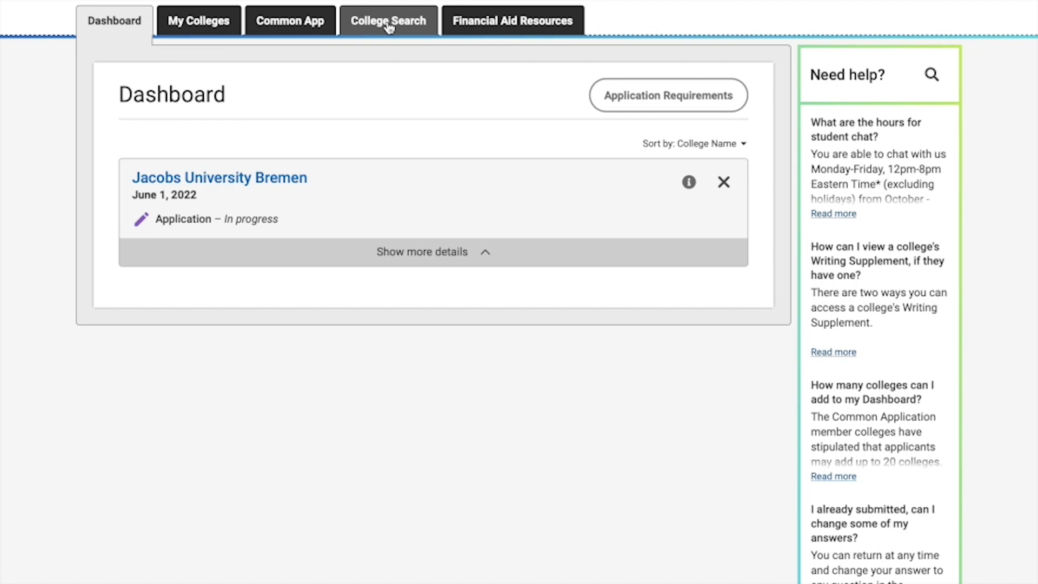
Search the colleges for "Jacobs University" and add Jacobs University Bremen to the My Colleges list
left_click(199, 164)
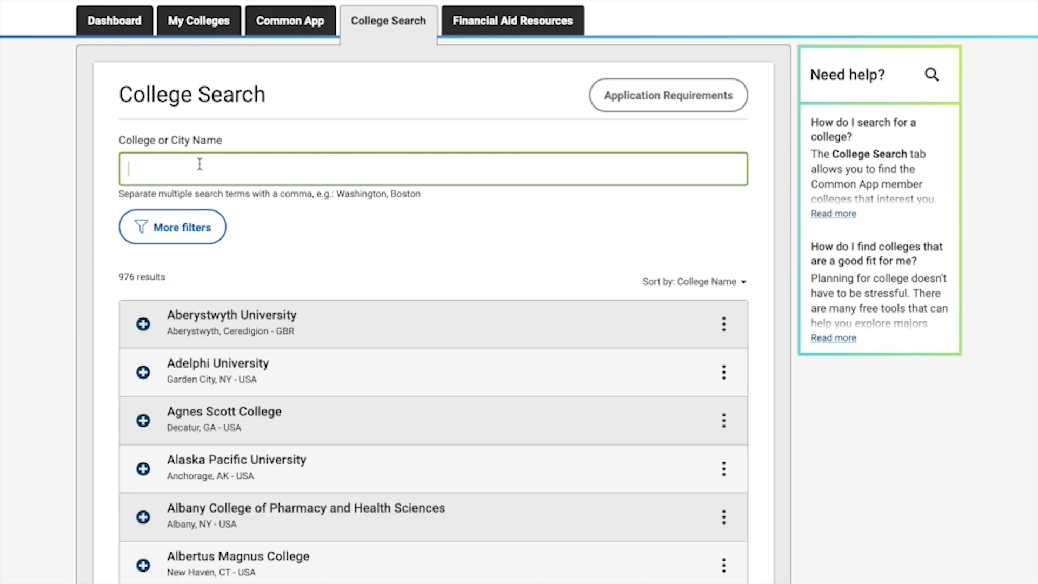
type("Jacobs")
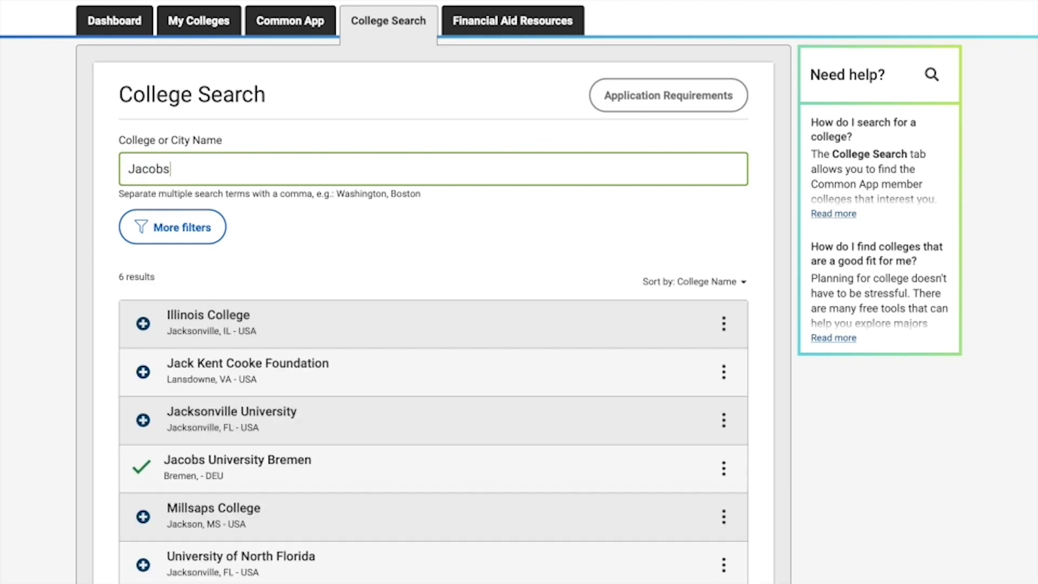
type(" Universit")
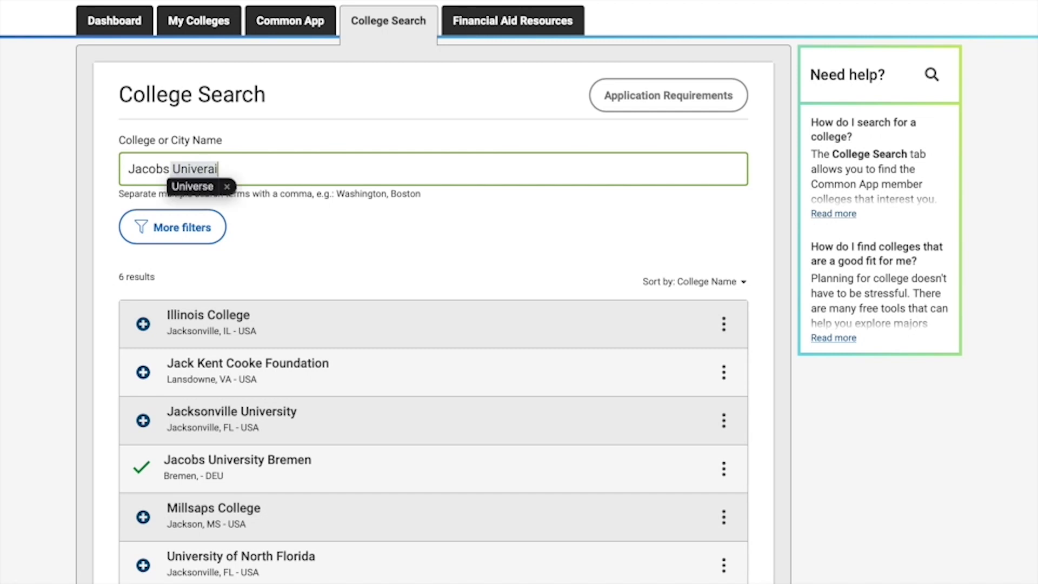
type("y")
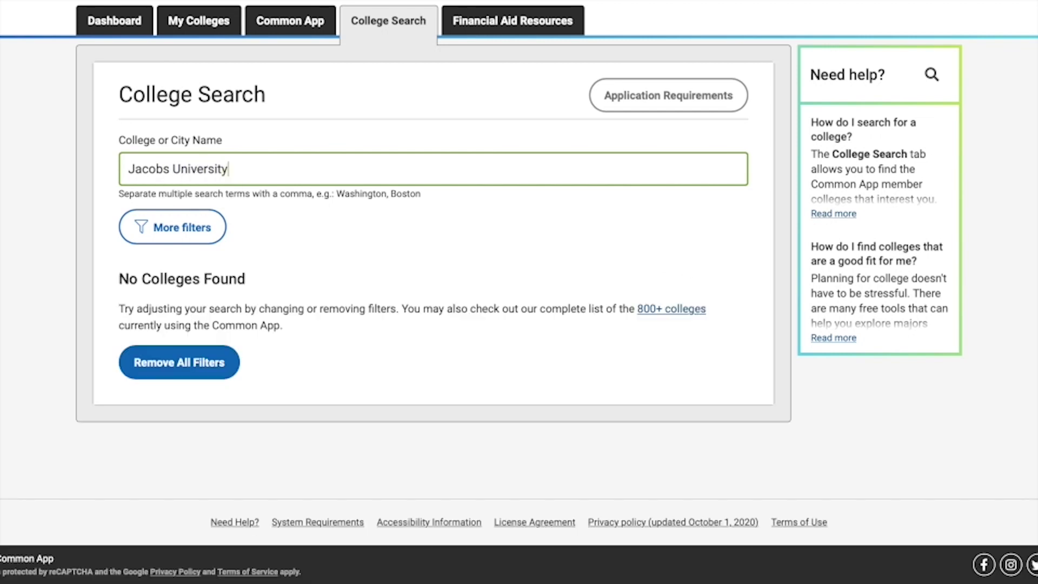
scroll(281, 359, "down", 3)
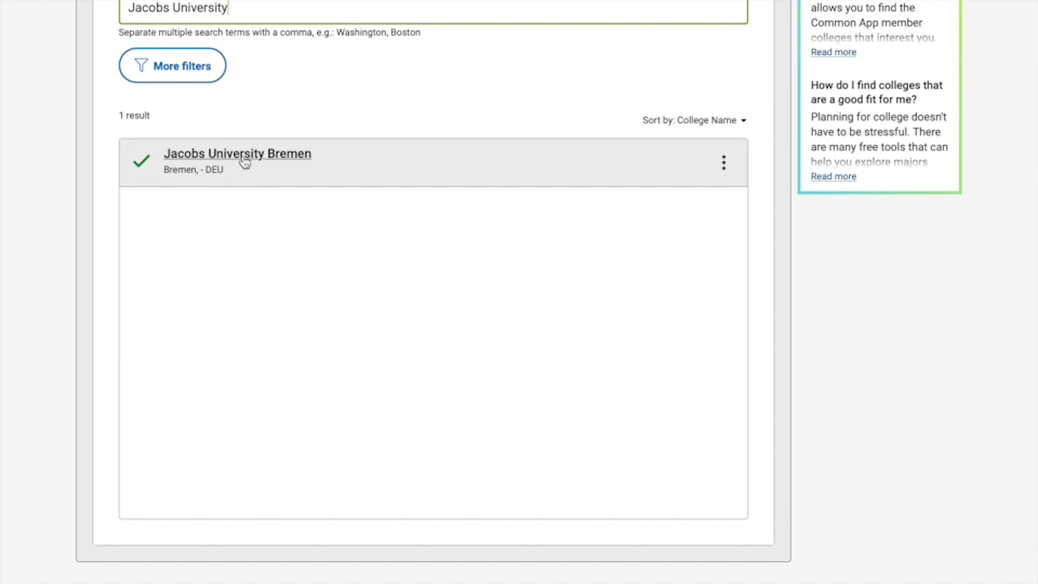
scroll(293, 167, "up", 2)
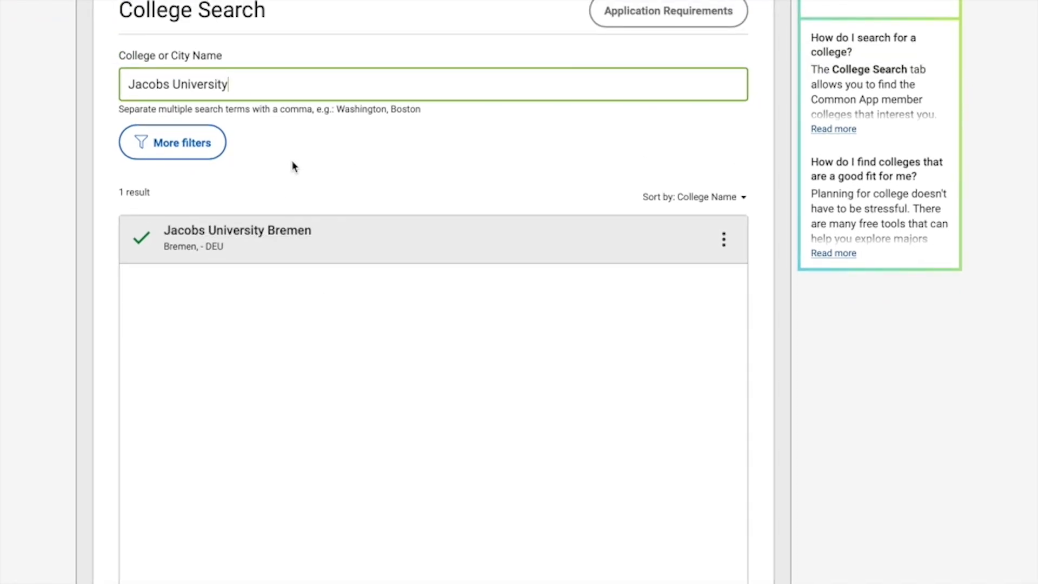
left_click(139, 235)
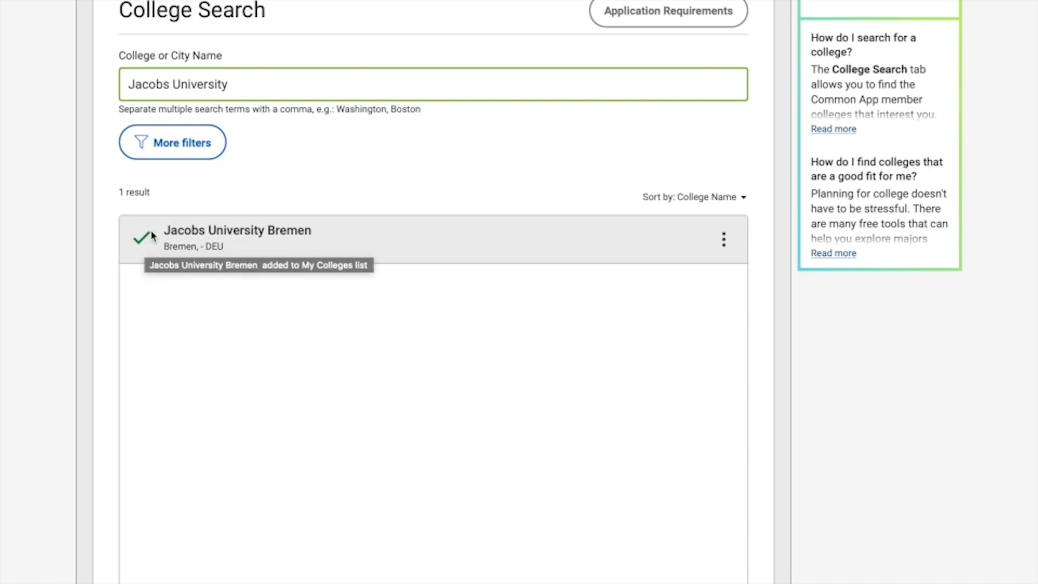
left_click(143, 245)
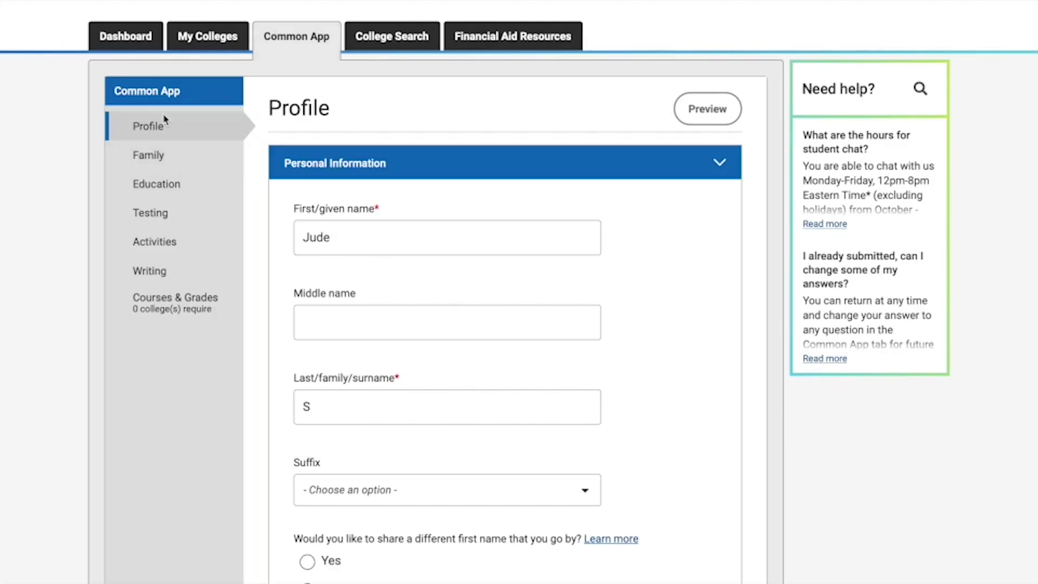
Examine the Personal Information fields and the remaining sections of the application's Profile page
left_click(167, 162)
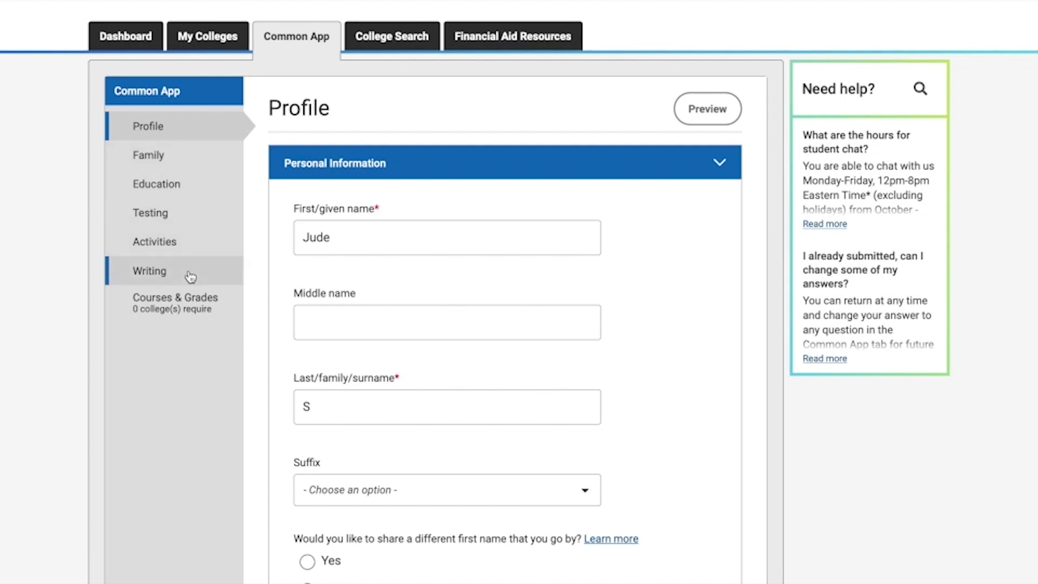
scroll(290, 180, "down", 1)
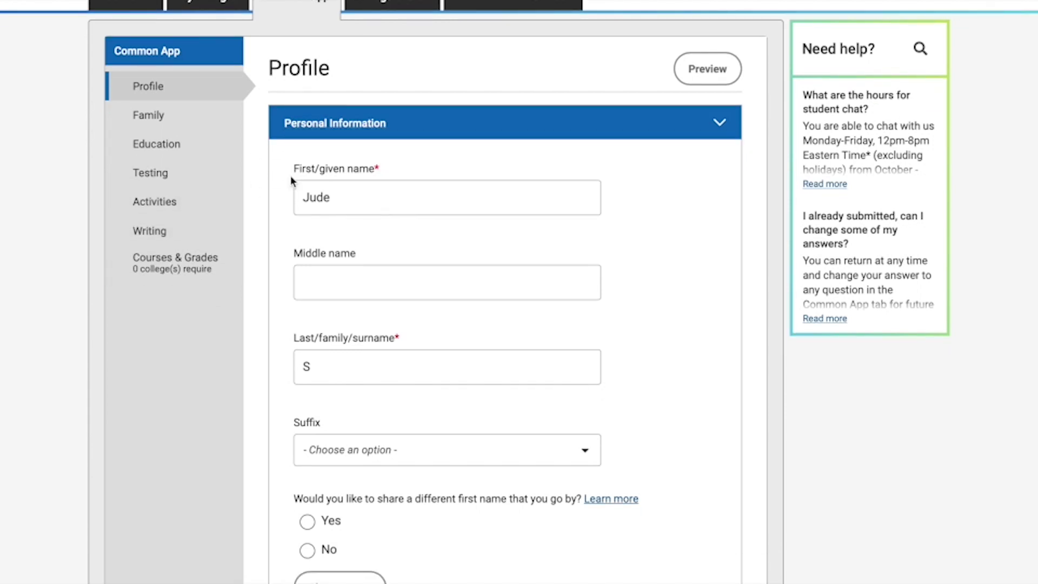
scroll(291, 181, "down", 1)
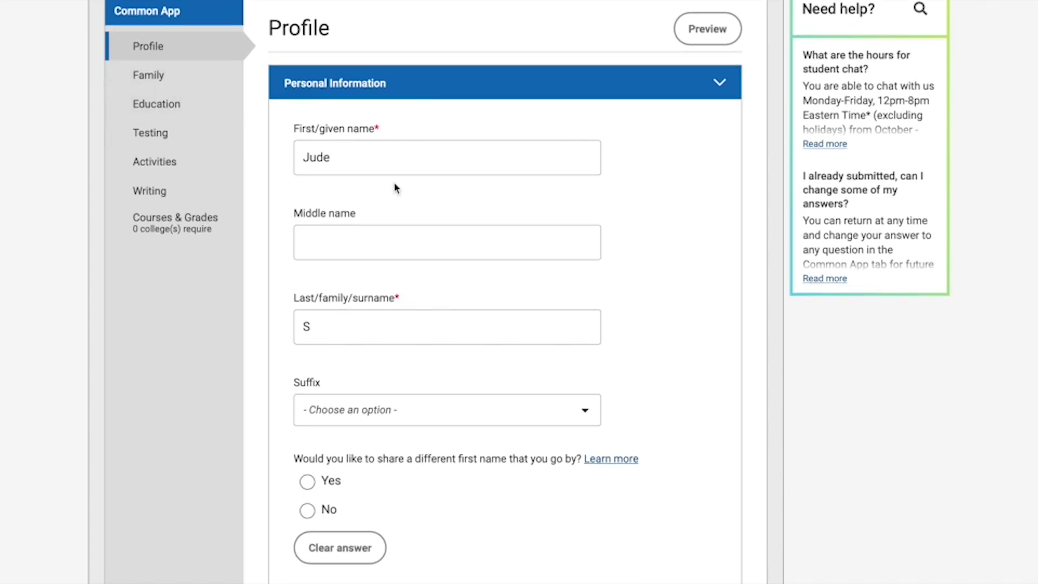
scroll(396, 186, "down", 20)
scroll(395, 186, "down", 3)
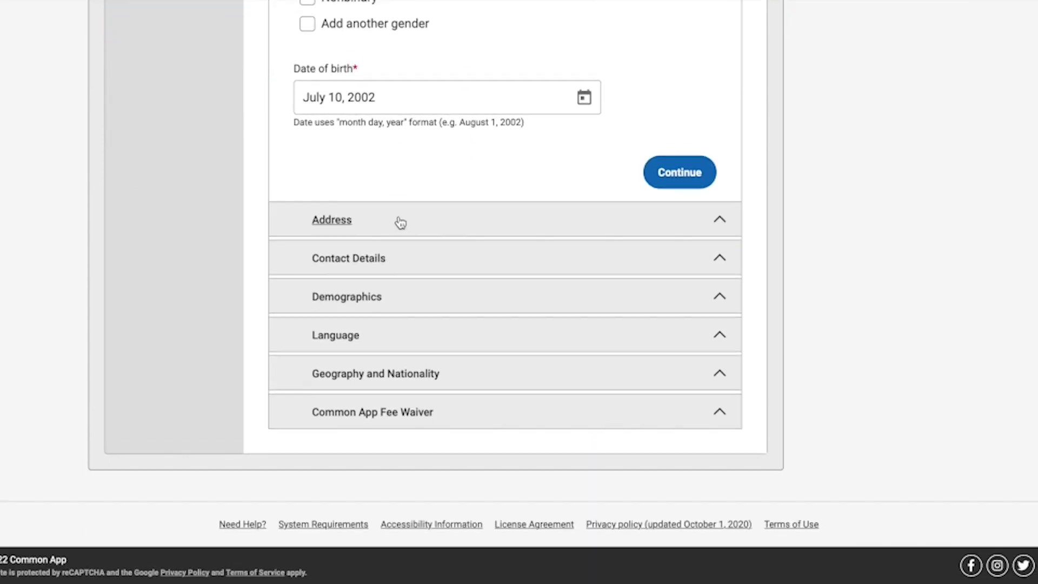
scroll(419, 260, "up", 20)
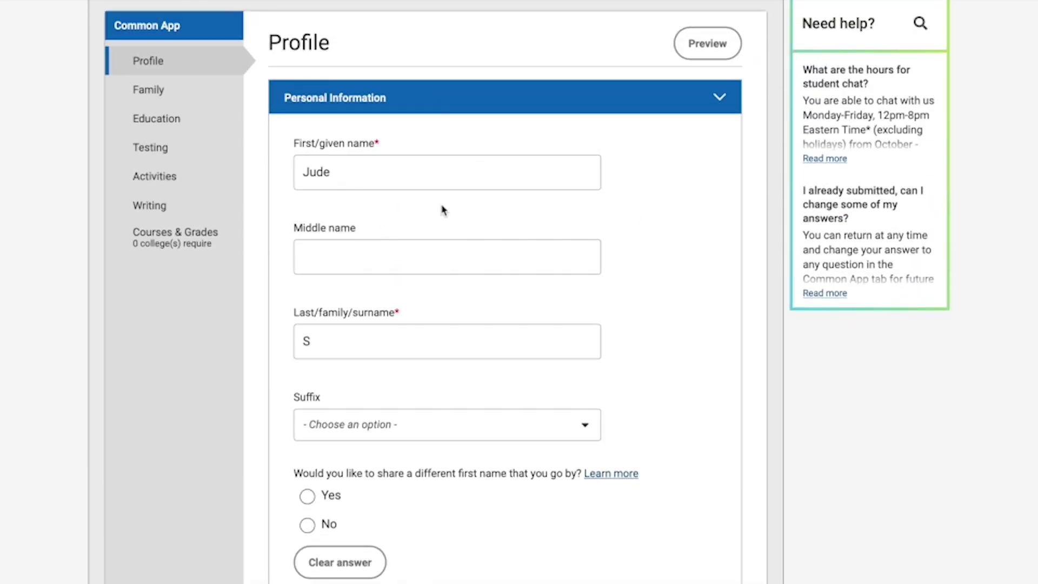
scroll(443, 210, "down", 2)
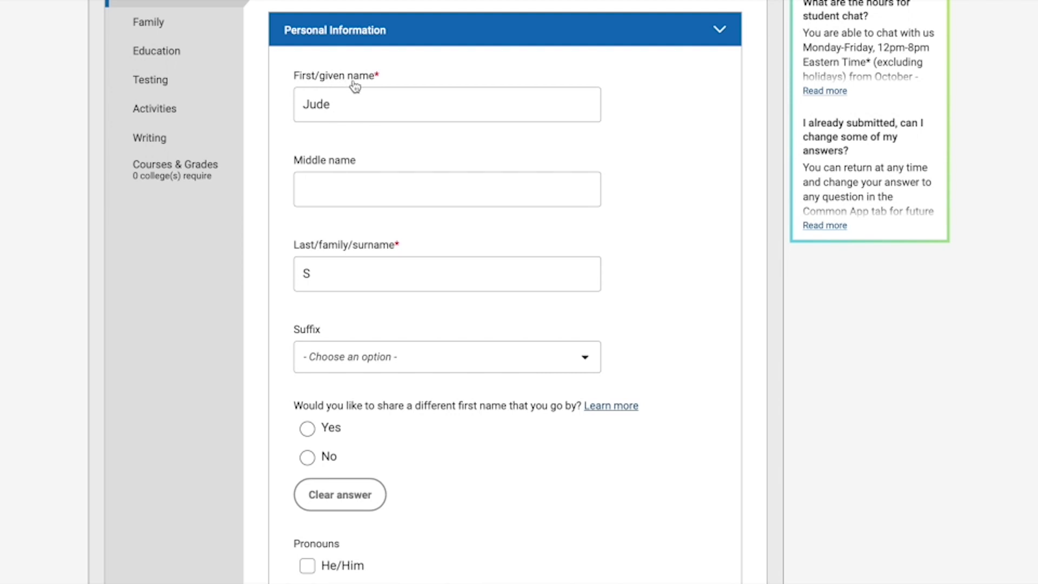
scroll(378, 212, "down", 2)
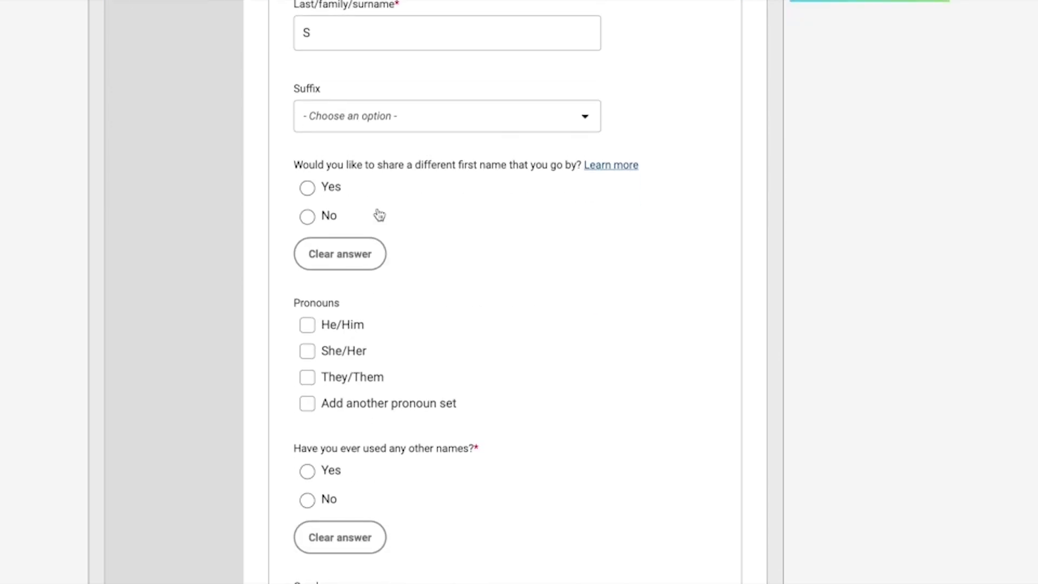
scroll(454, 297, "down", 3)
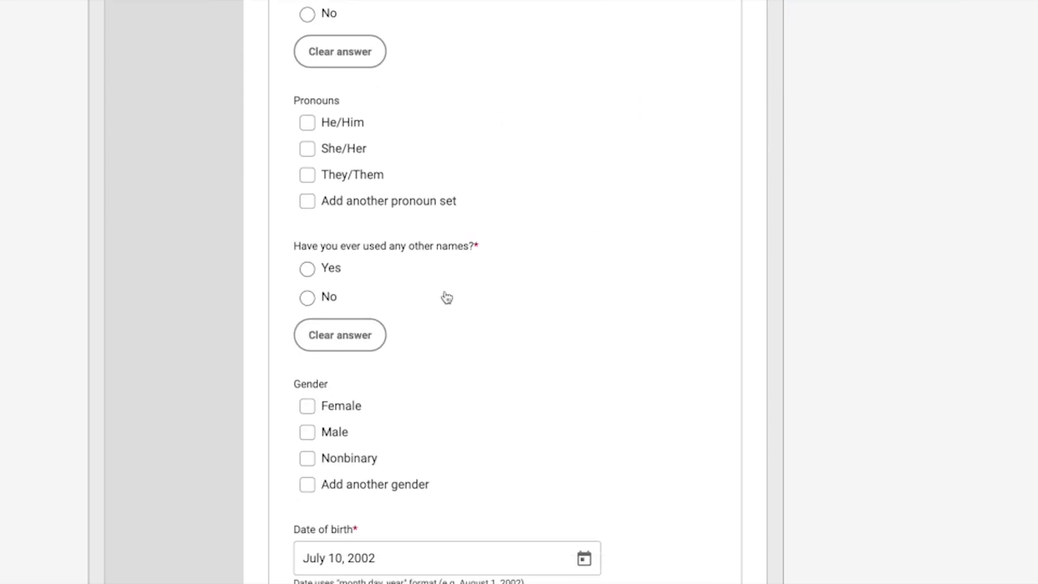
scroll(451, 408, "down", 5)
scroll(450, 408, "down", 1)
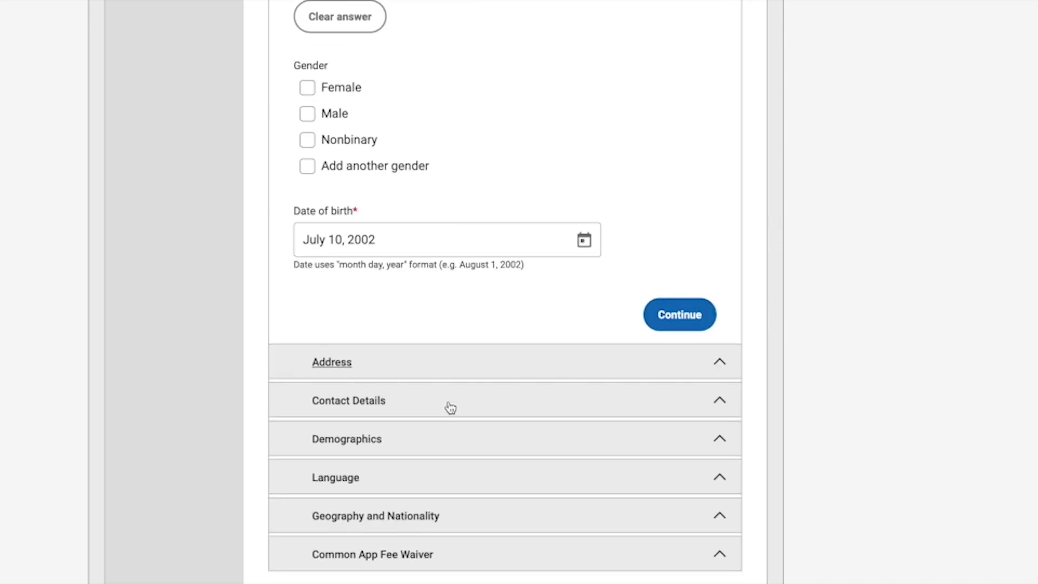
scroll(471, 289, "down", 1)
scroll(471, 292, "down", 2)
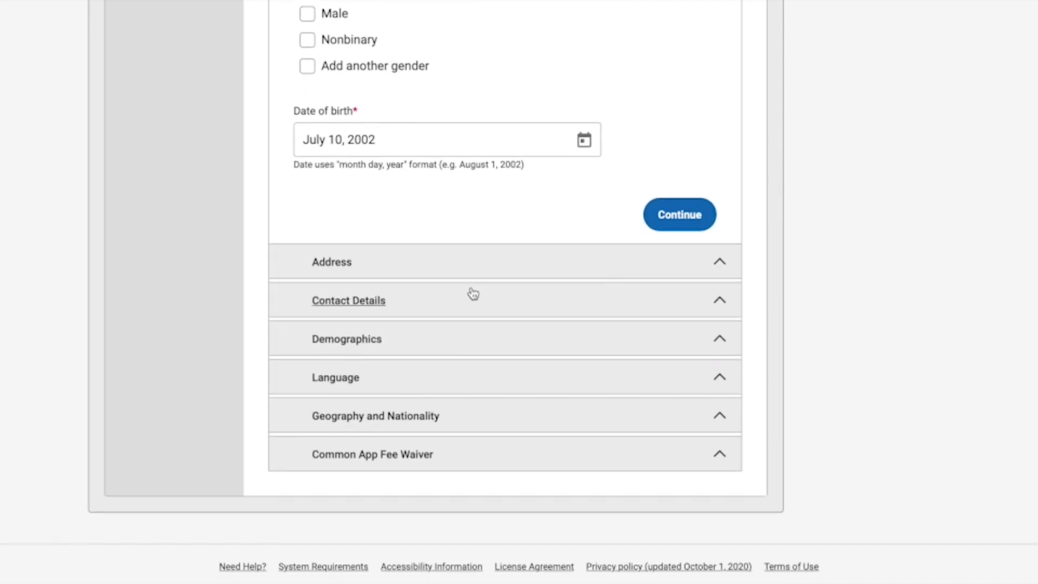
scroll(420, 227, "up", 6)
scroll(542, 332, "down", 4)
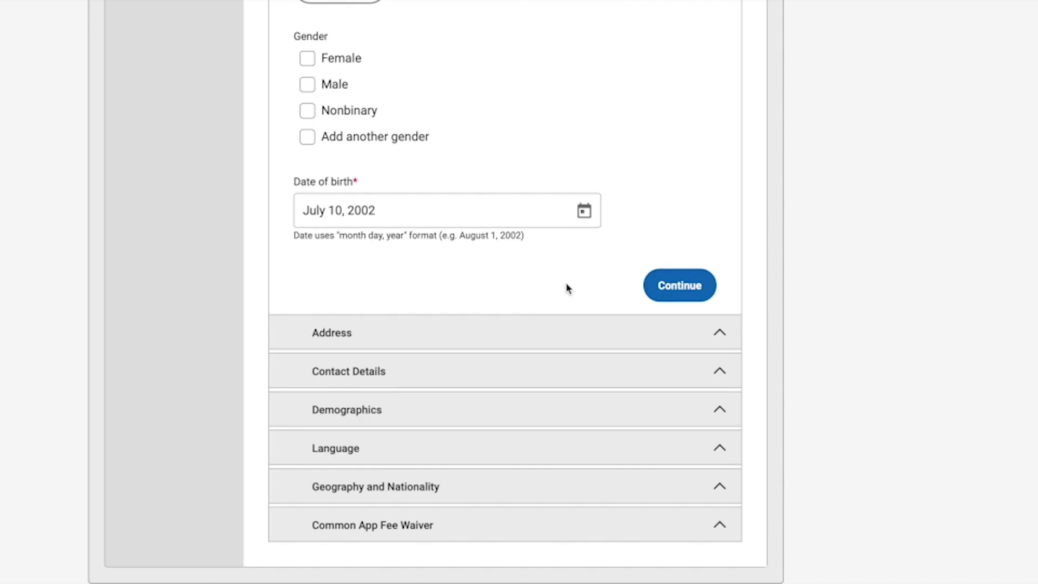
Continue from Personal Information to the Address section and review its home address and alternate mailing address options
left_click(682, 294)
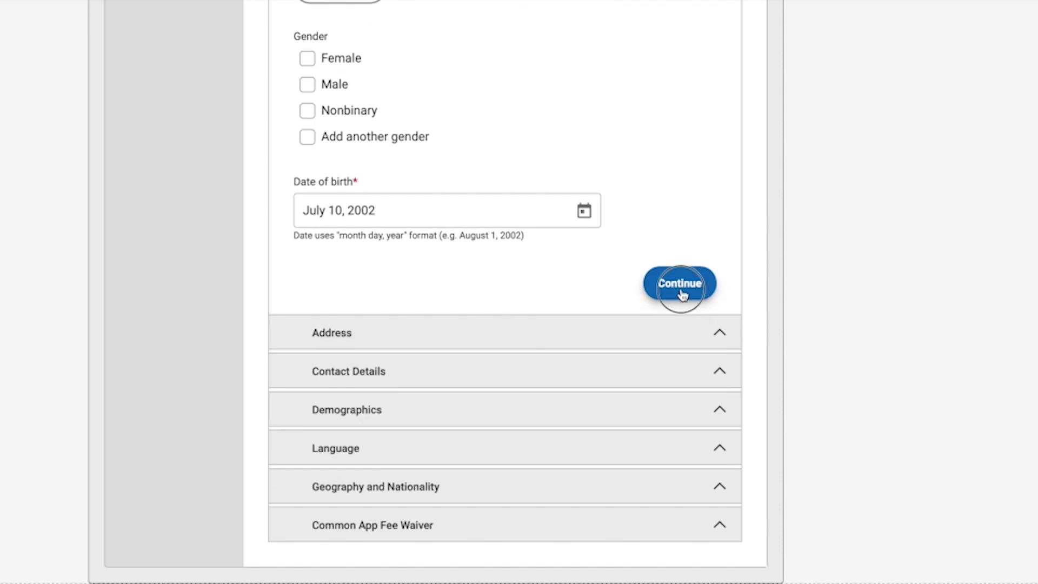
scroll(530, 367, "down", 4)
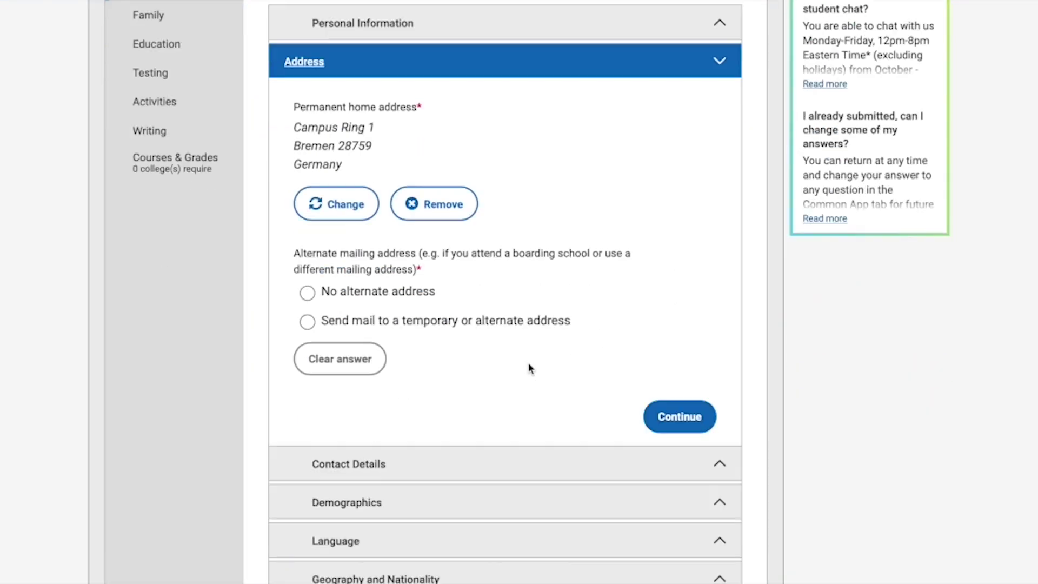
scroll(358, 39, "up", 3)
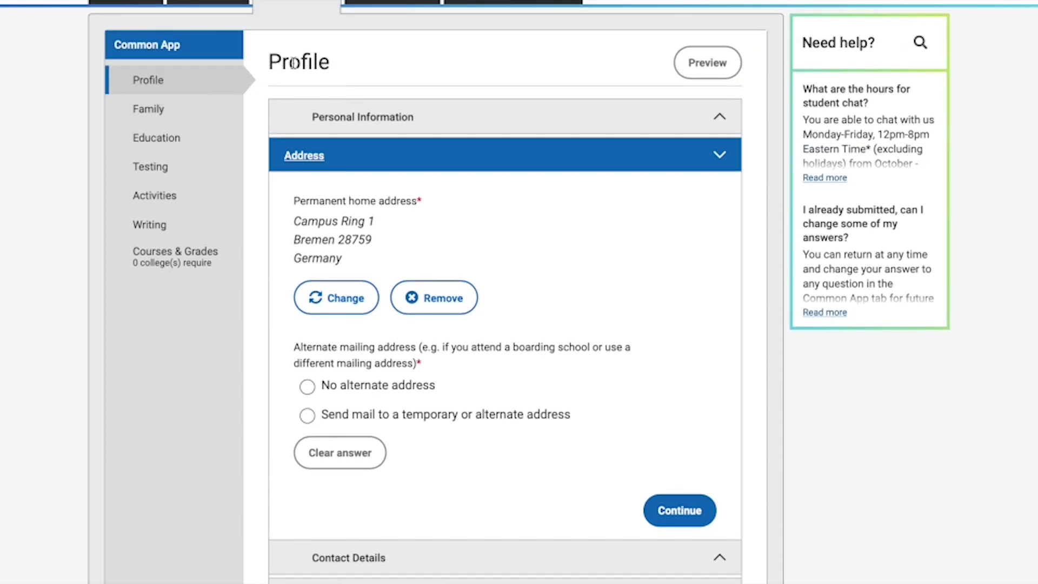
scroll(441, 206, "down", 1)
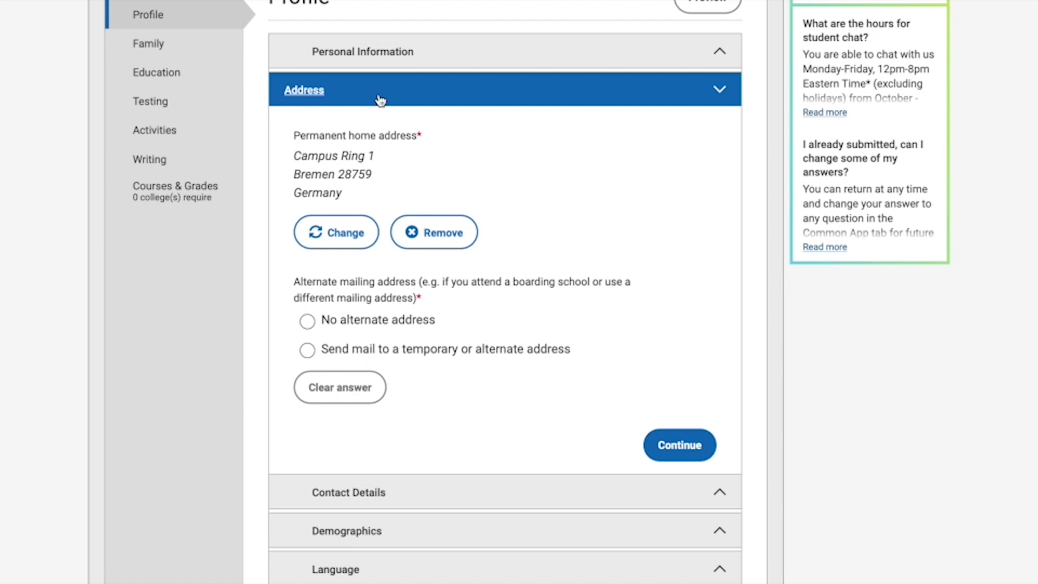
Open the Language section of the profile and review its language count, selection and proficiency fields
scroll(453, 301, "down", 3)
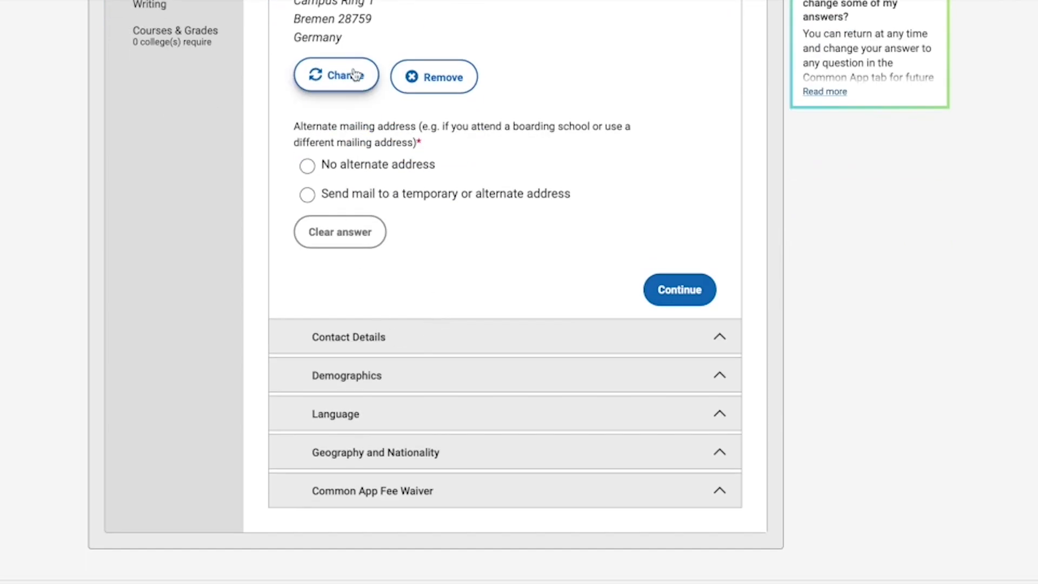
scroll(445, 282, "down", 2)
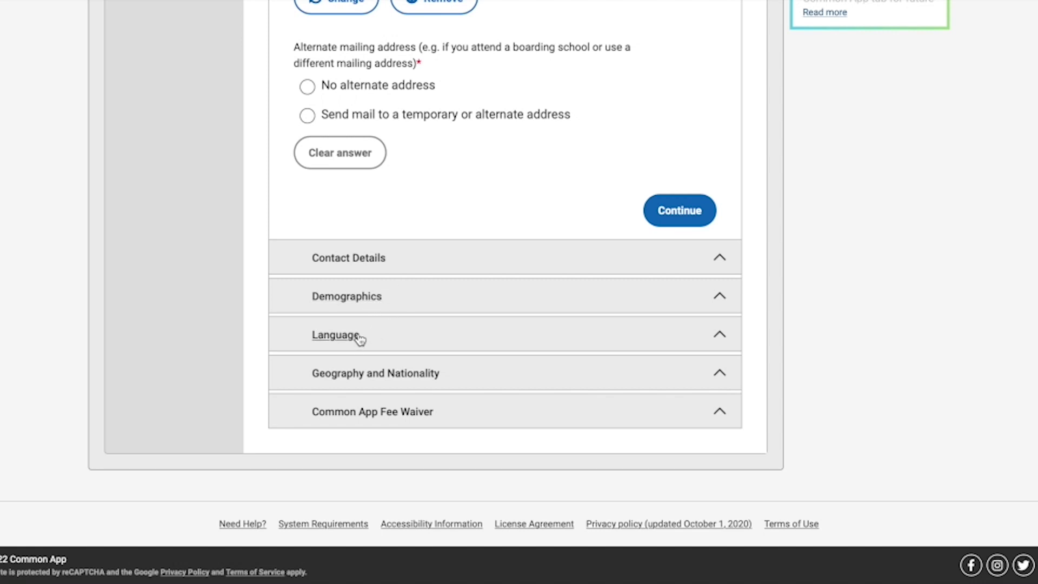
left_click(379, 340)
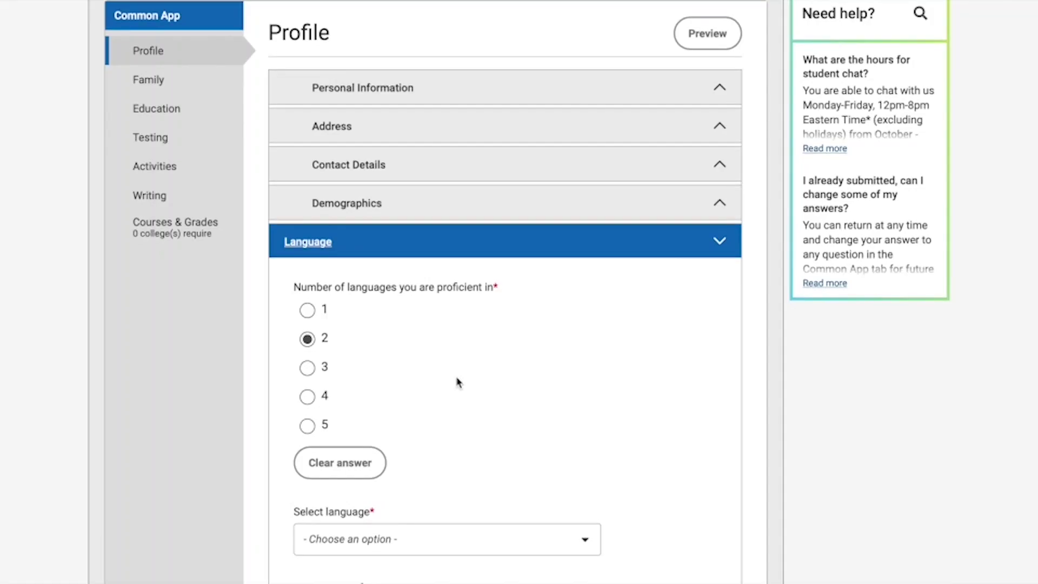
scroll(456, 382, "down", 3)
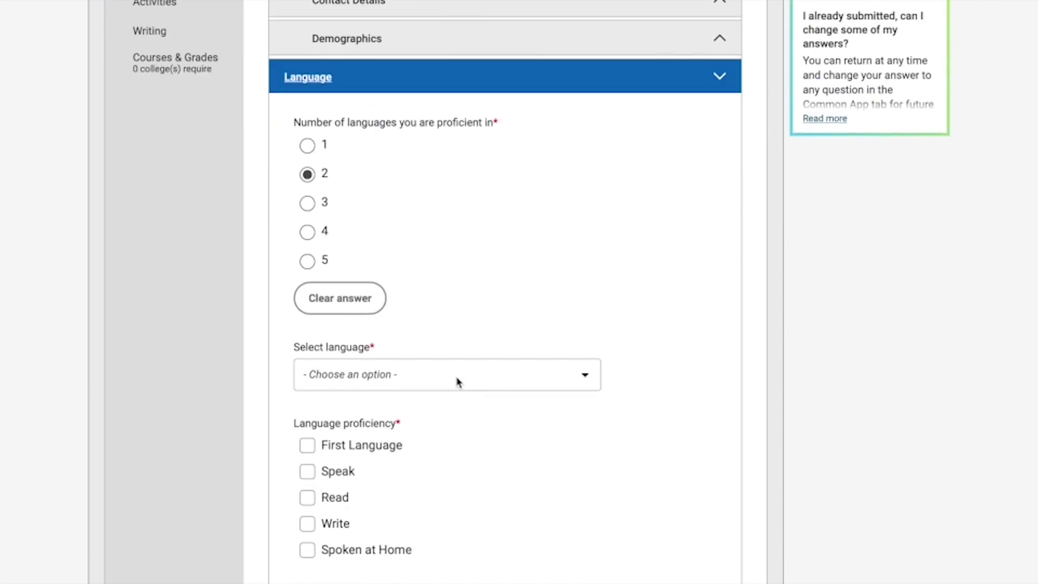
scroll(512, 246, "down", 3)
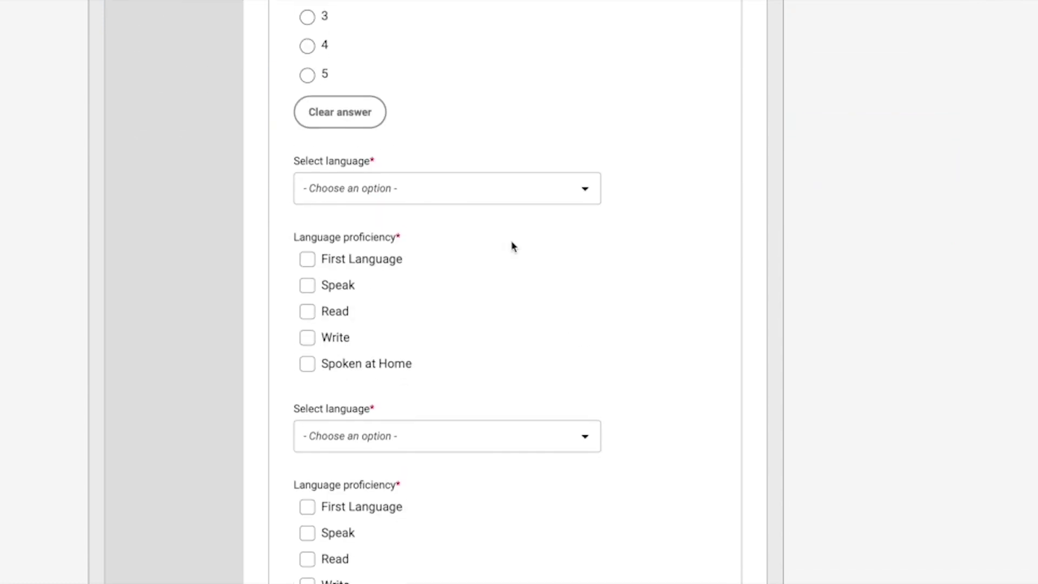
scroll(494, 246, "up", 2)
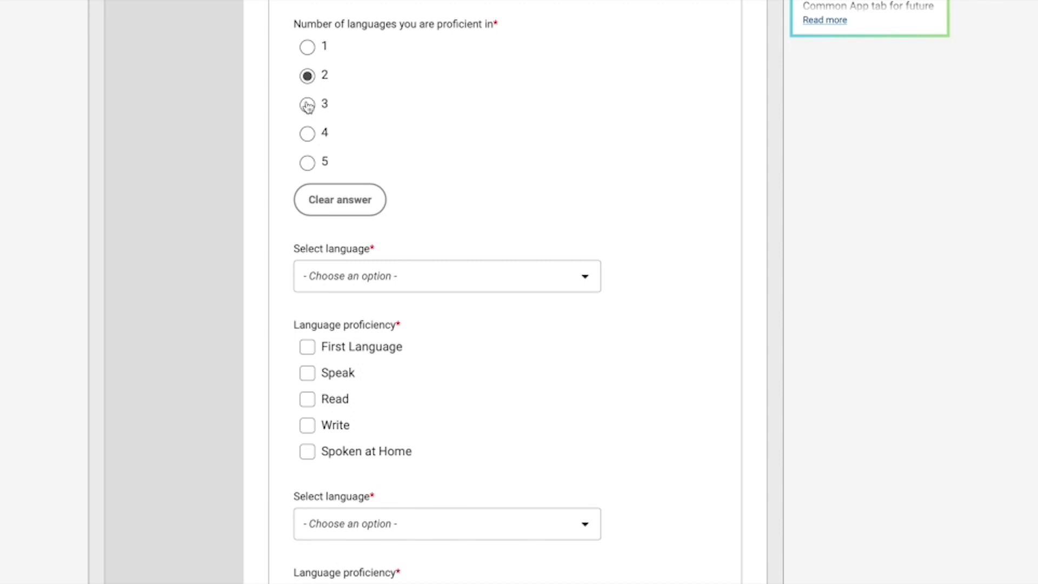
scroll(420, 239, "down", 3)
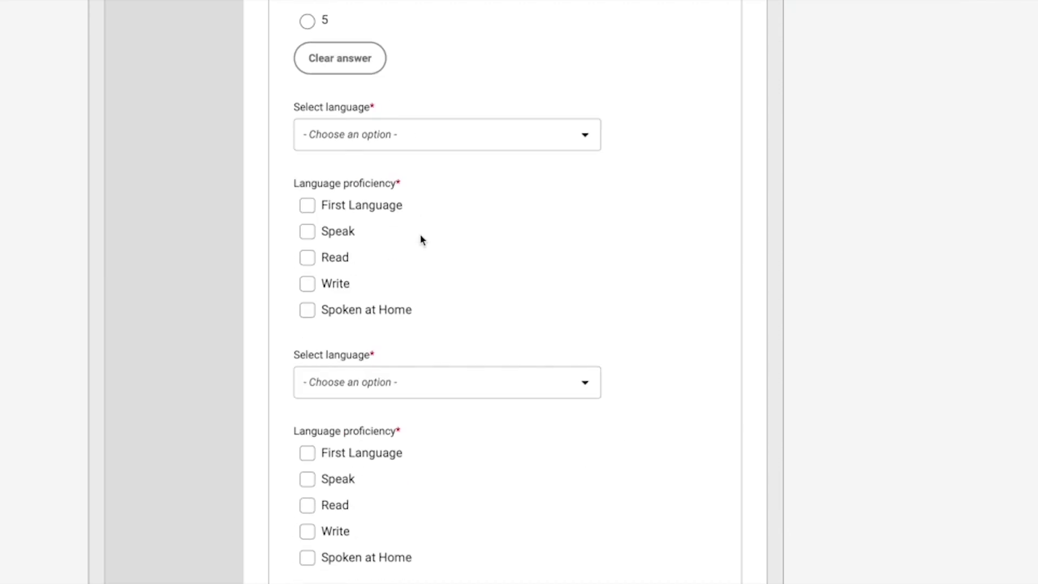
Set the first language to English with proficiency in Speak, Read, Write and Spoken at Home
left_click(421, 113)
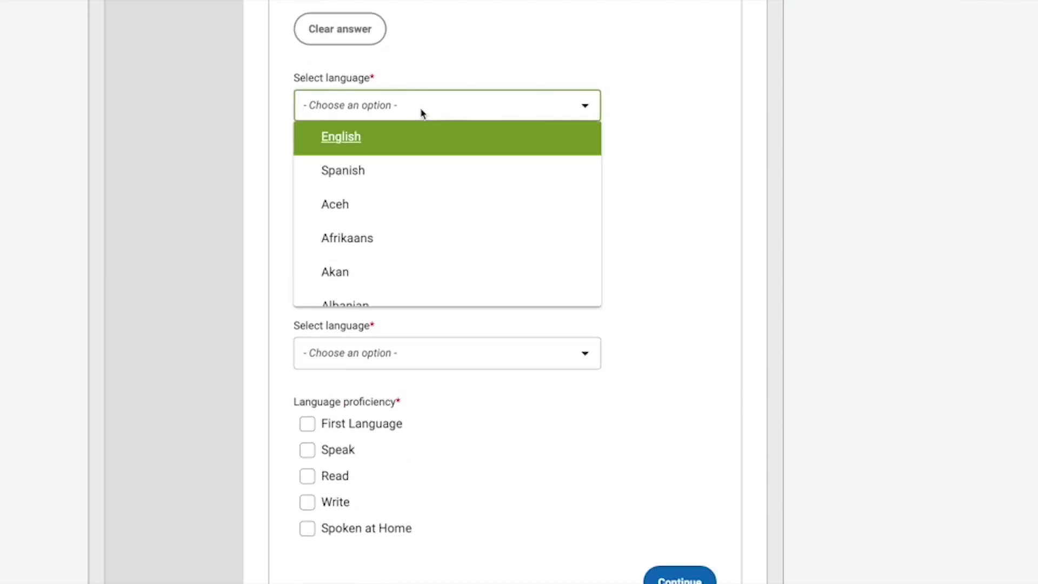
left_click(355, 140)
scroll(308, 158, "down", 1)
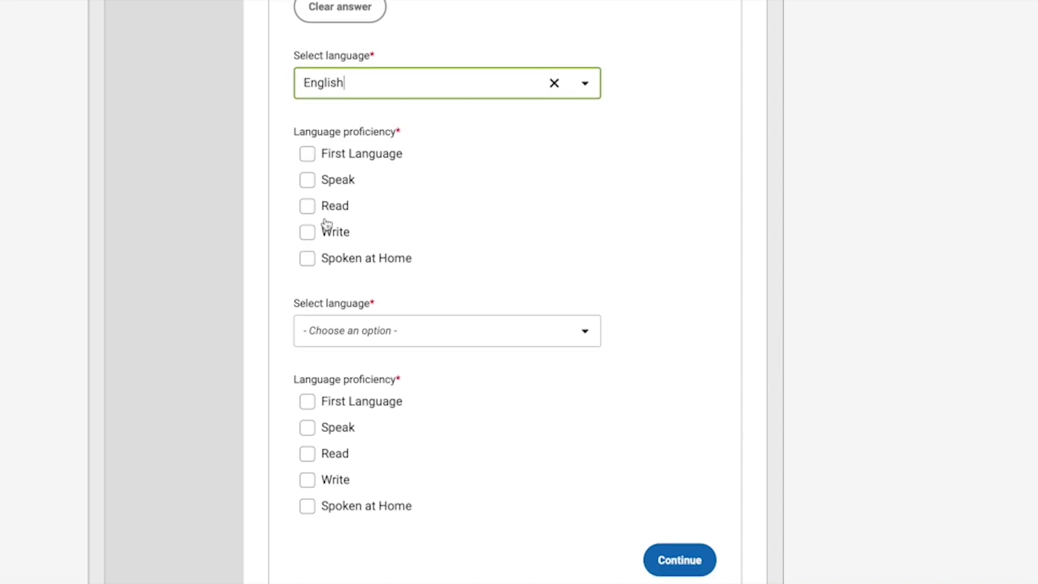
left_click(313, 182)
left_click(307, 210)
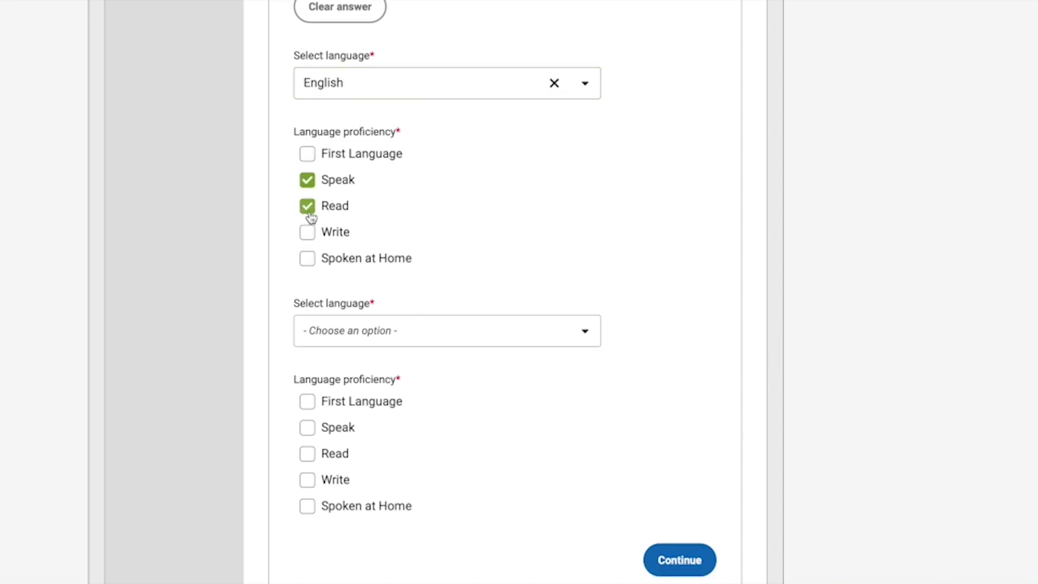
left_click(310, 237)
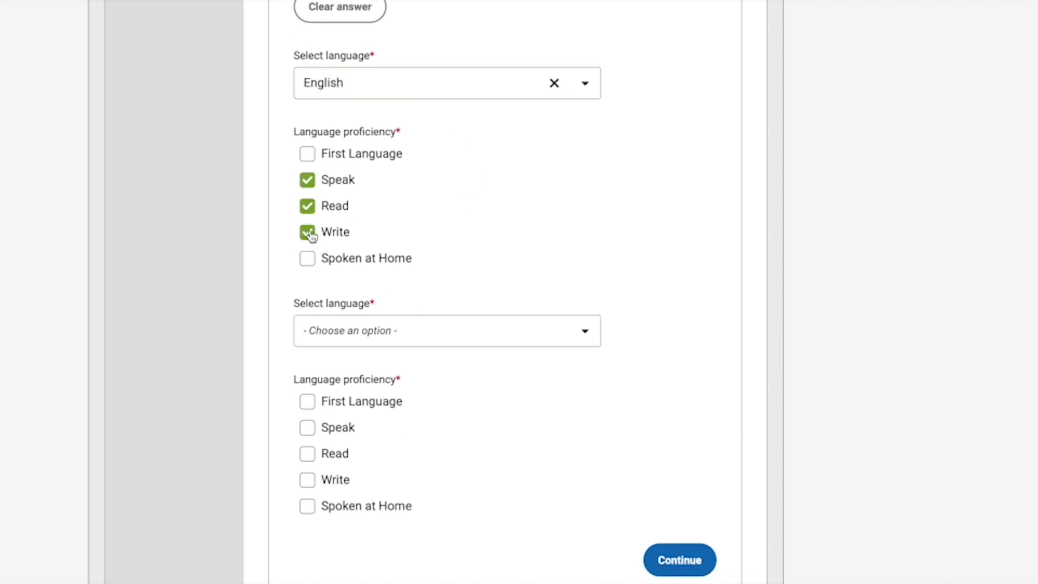
left_click(314, 262)
Set the second language to Arabic with First Language, Speak, Read, Write and Spoken at Home, and check the language answers
scroll(453, 292, "down", 2)
left_click(394, 216)
type("arab")
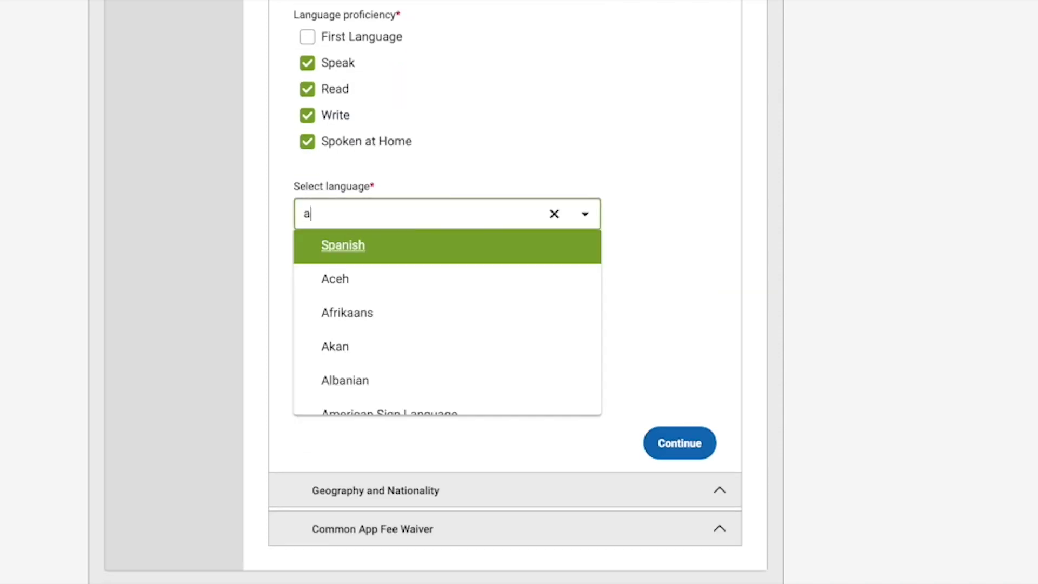
left_click(331, 260)
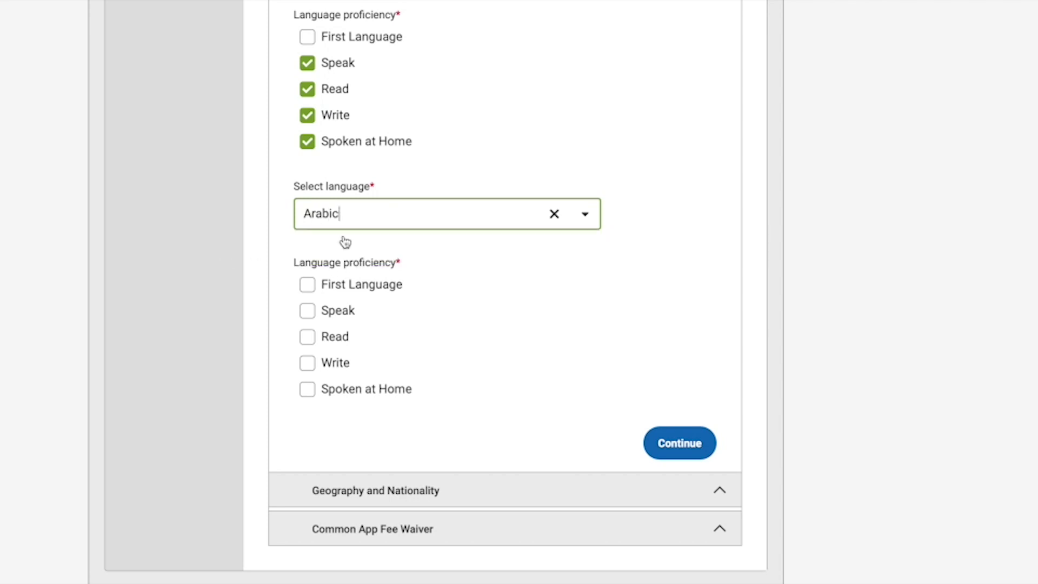
scroll(436, 276, "down", 2)
left_click(308, 189)
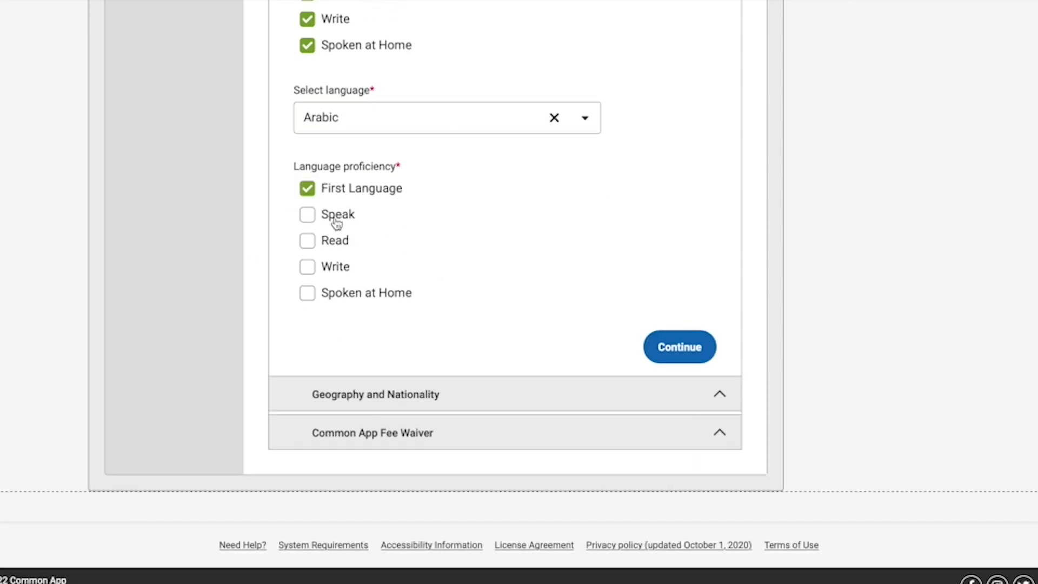
left_click(307, 215)
left_click(307, 241)
left_click(308, 269)
left_click(307, 293)
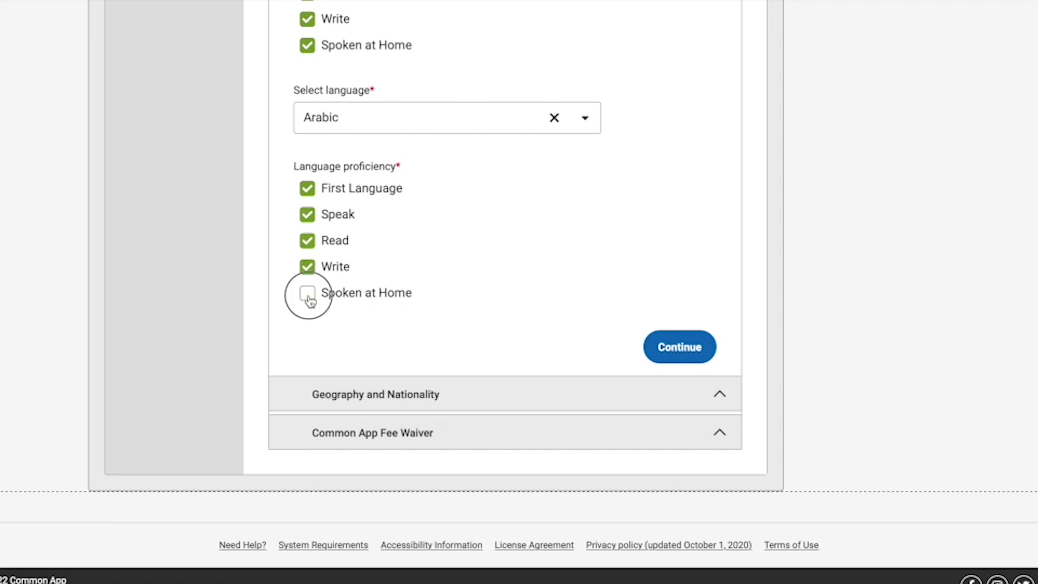
scroll(537, 320, "up", 1)
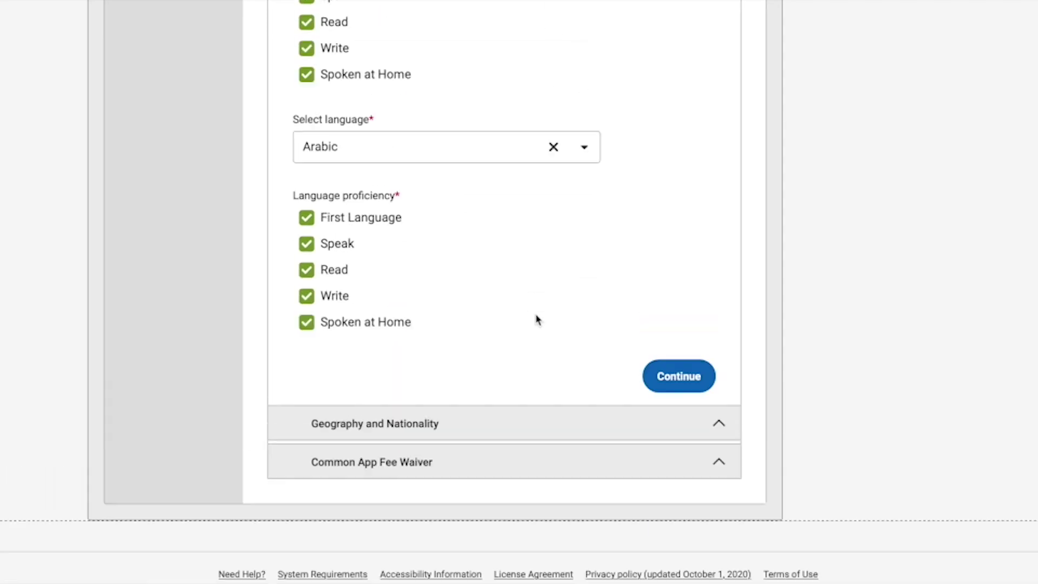
scroll(535, 319, "up", 8)
scroll(446, 183, "down", 9)
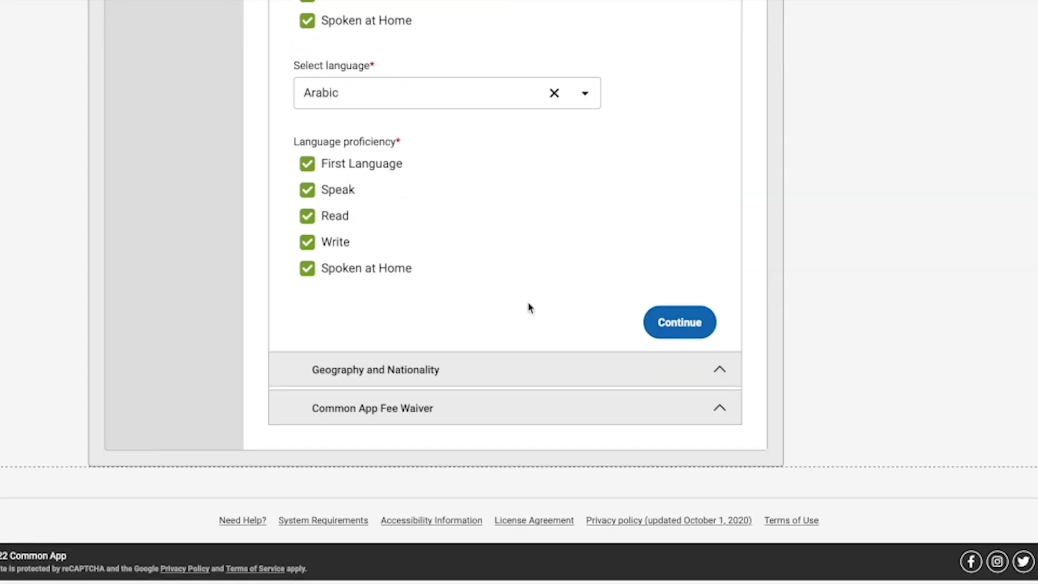
Continue from the Language section to Geography and Nationality, and open the Common App Fee Waiver section to review it
left_click(691, 331)
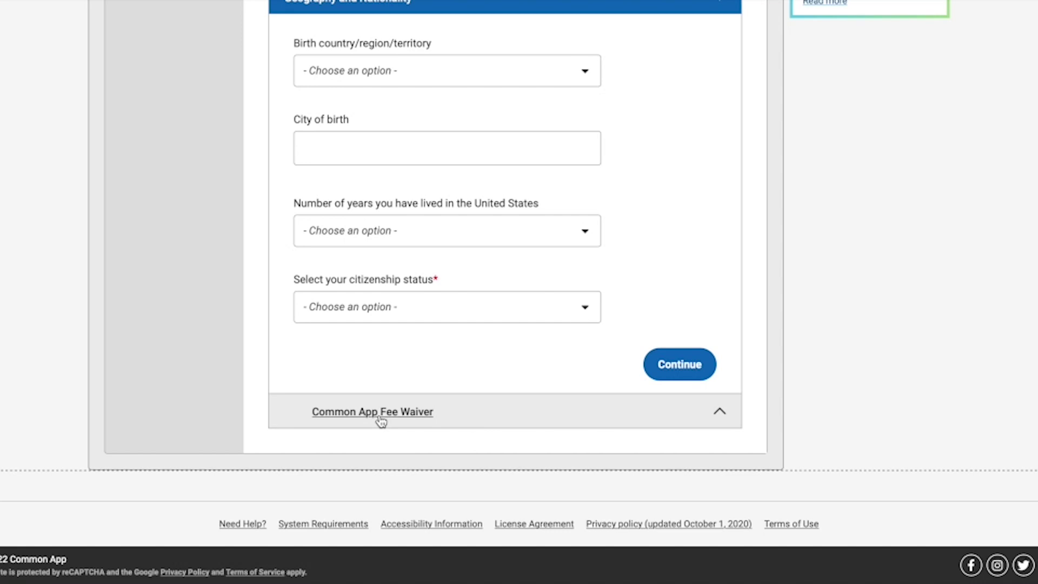
left_click(470, 420)
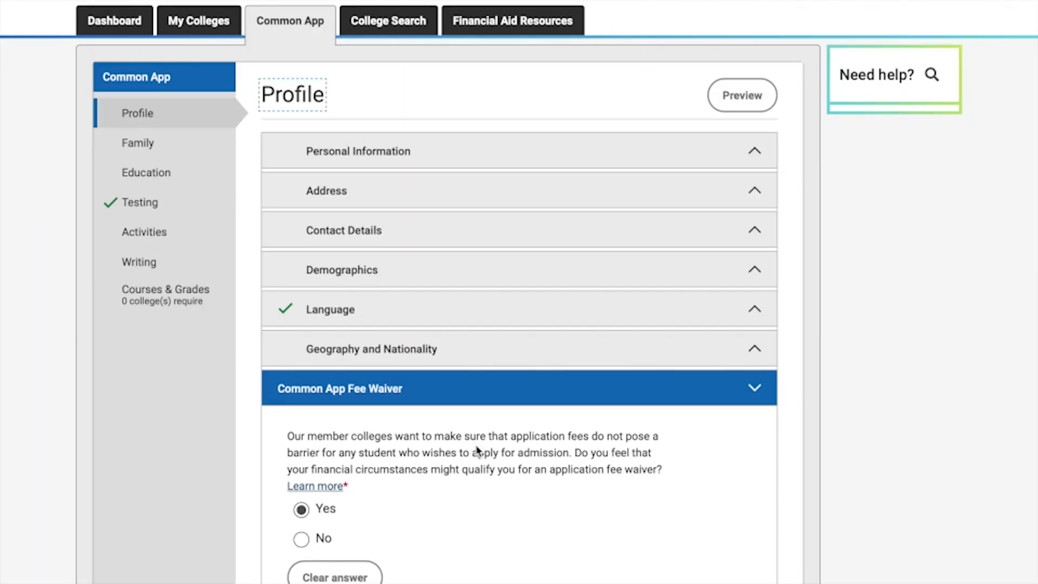
scroll(438, 257, "down", 6)
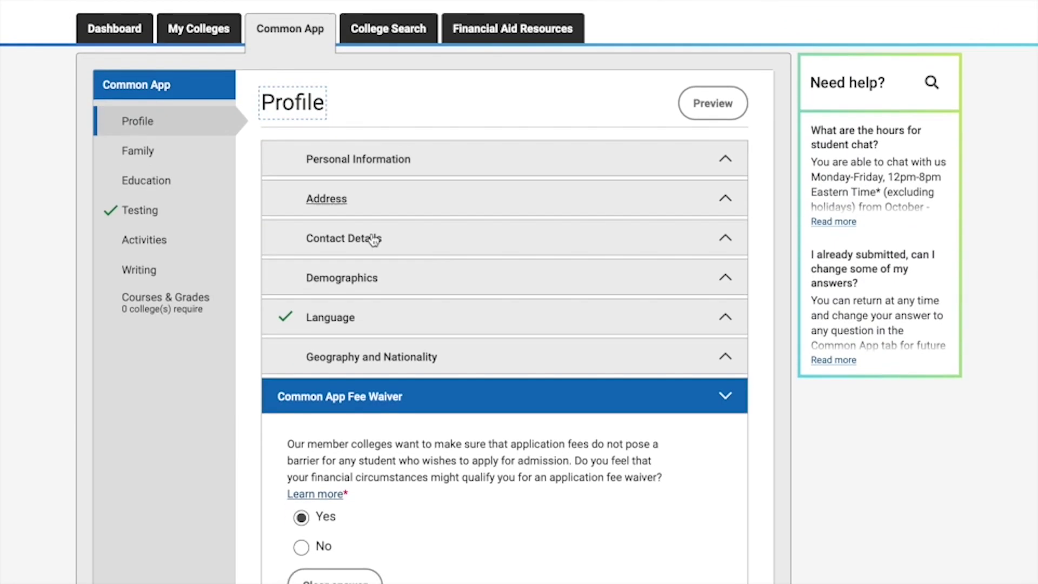
Open Jacobs University Bremen from the dashboard and examine its application deadlines, fees, test policy and recommendation requirements
left_click(104, 24)
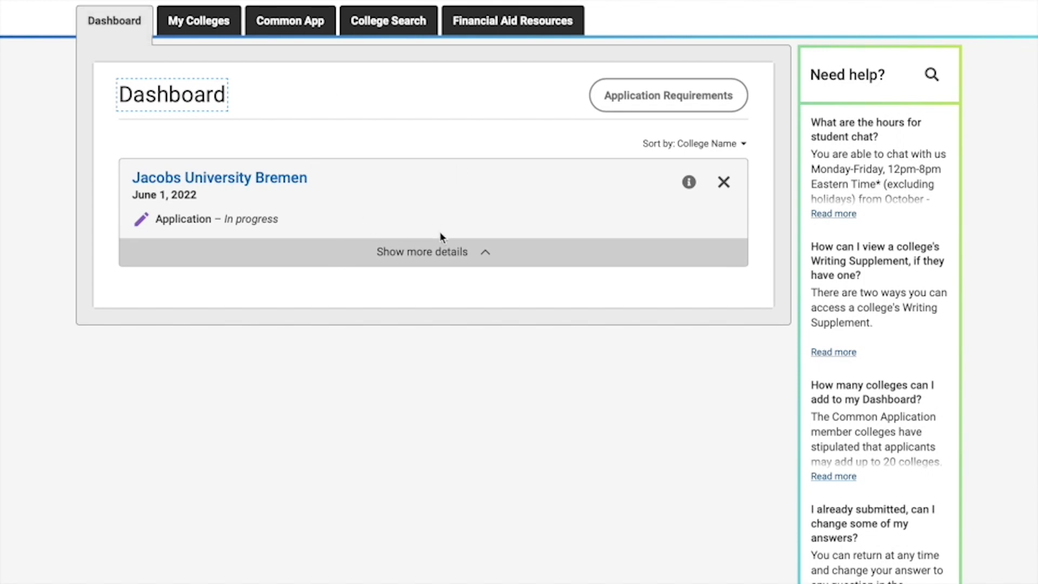
left_click(281, 185)
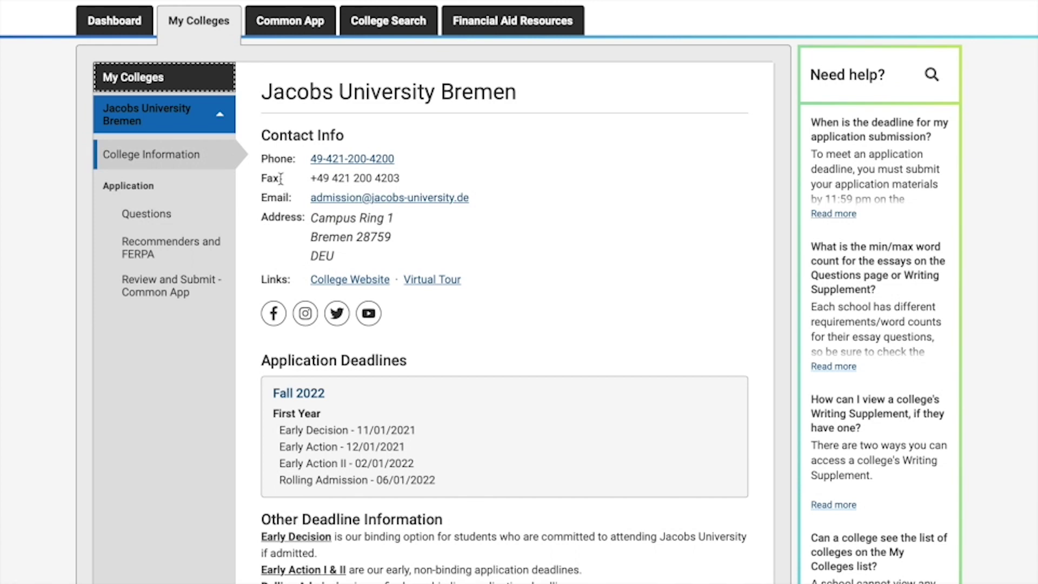
scroll(486, 192, "down", 3)
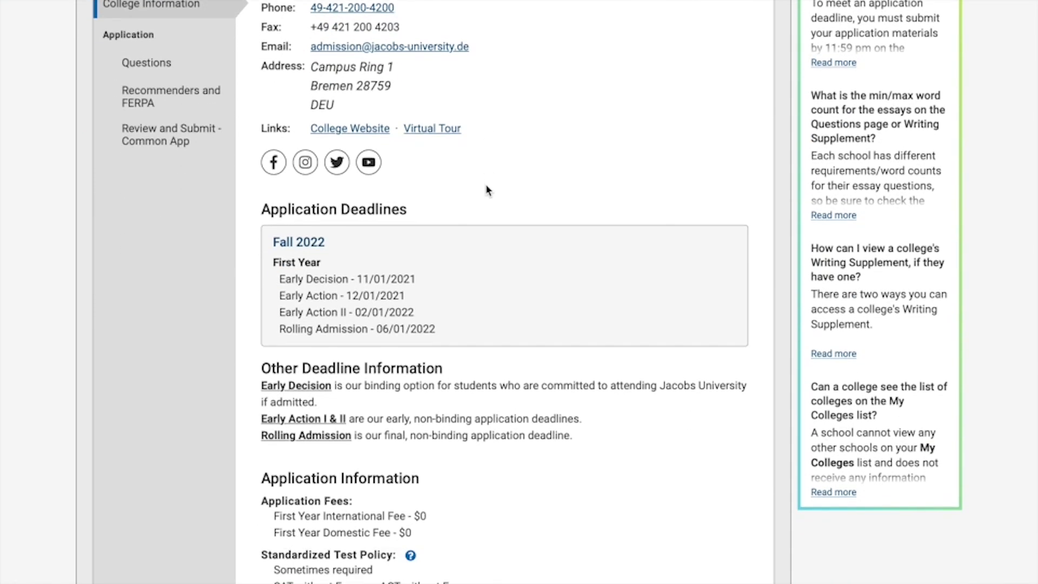
scroll(486, 190, "up", 1)
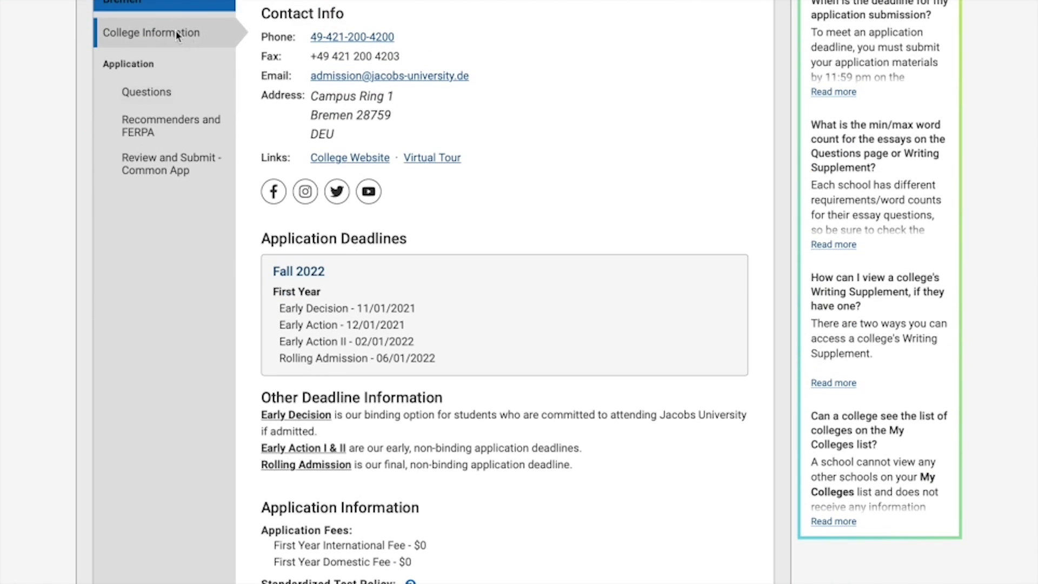
scroll(527, 153, "down", 8)
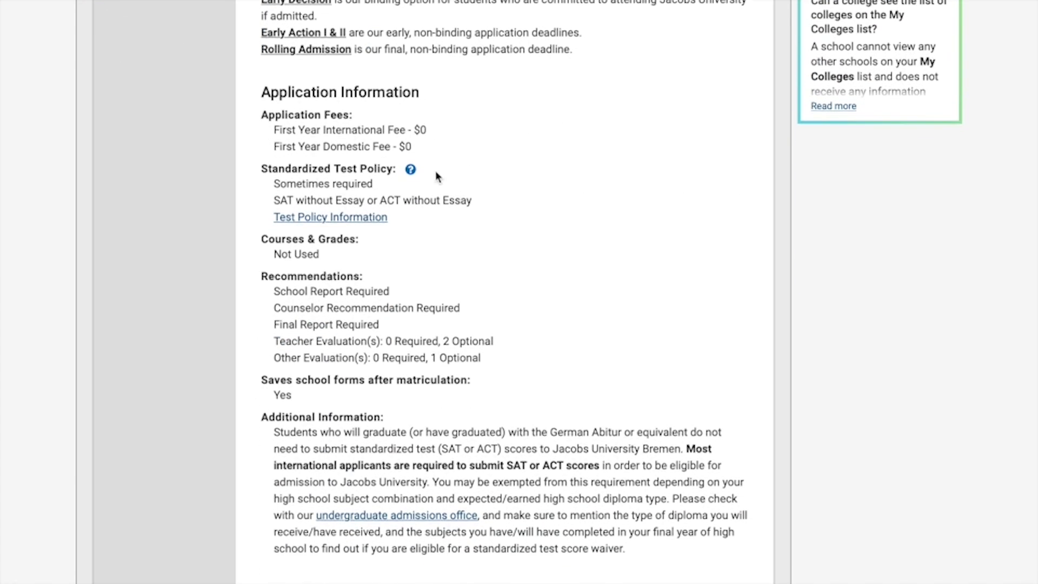
left_click_drag(274, 129, 419, 144)
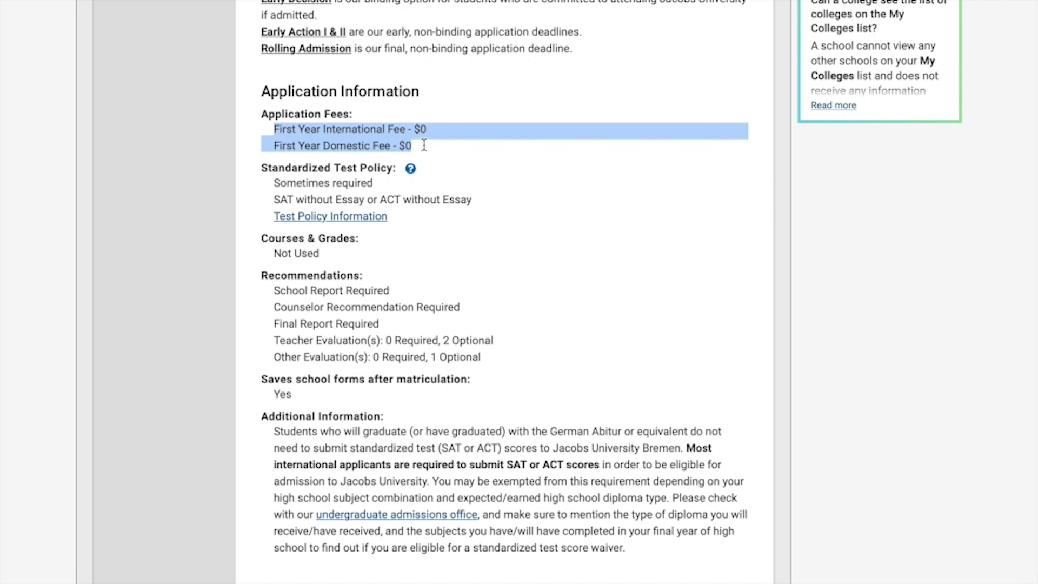
left_click(441, 227)
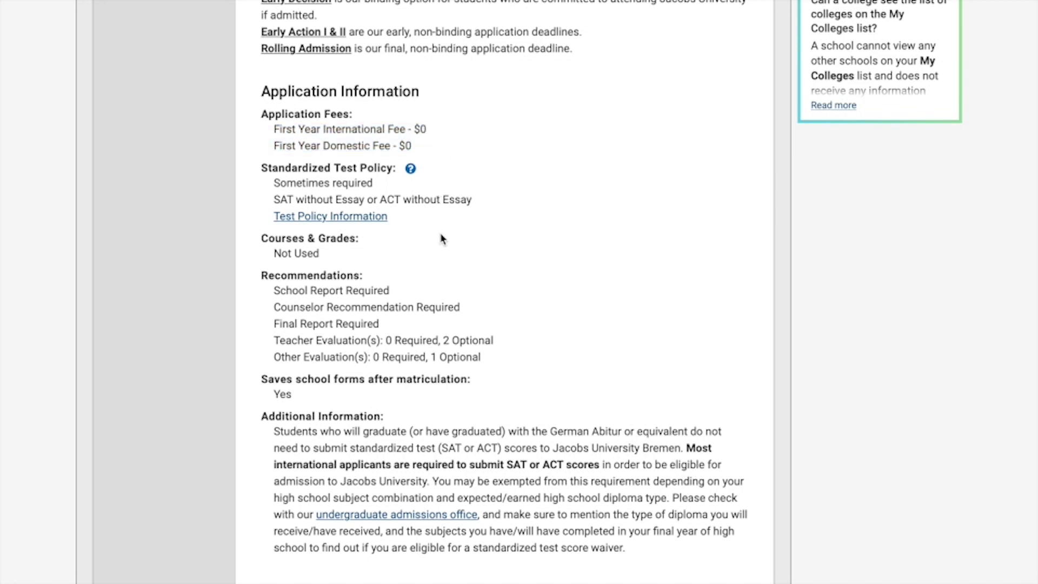
scroll(440, 236, "up", 10)
Return to the Common App profile and review the fee waiver eligibility, signature and UStrive questions
left_click(288, 33)
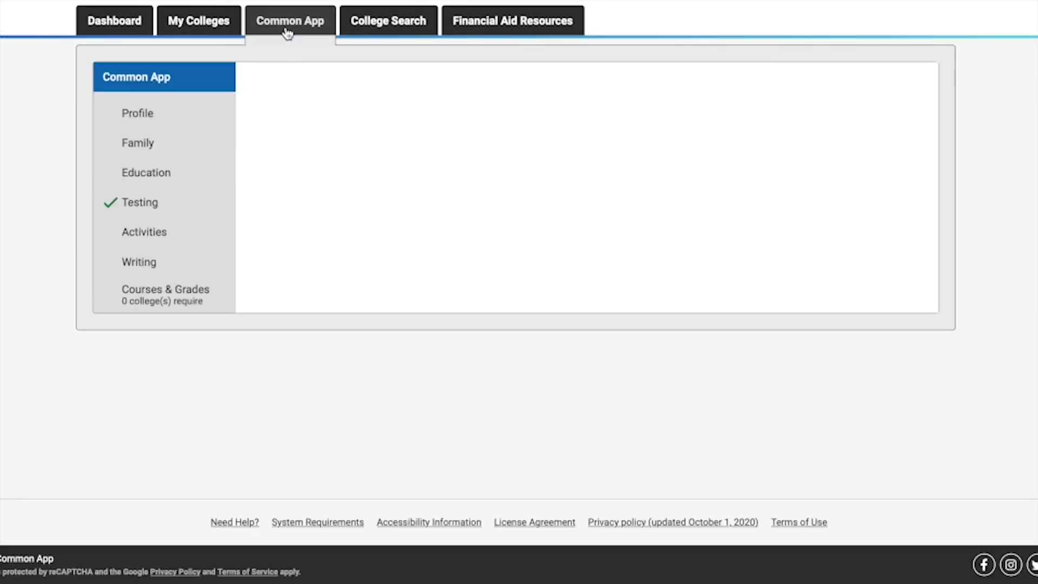
scroll(417, 375, "down", 15)
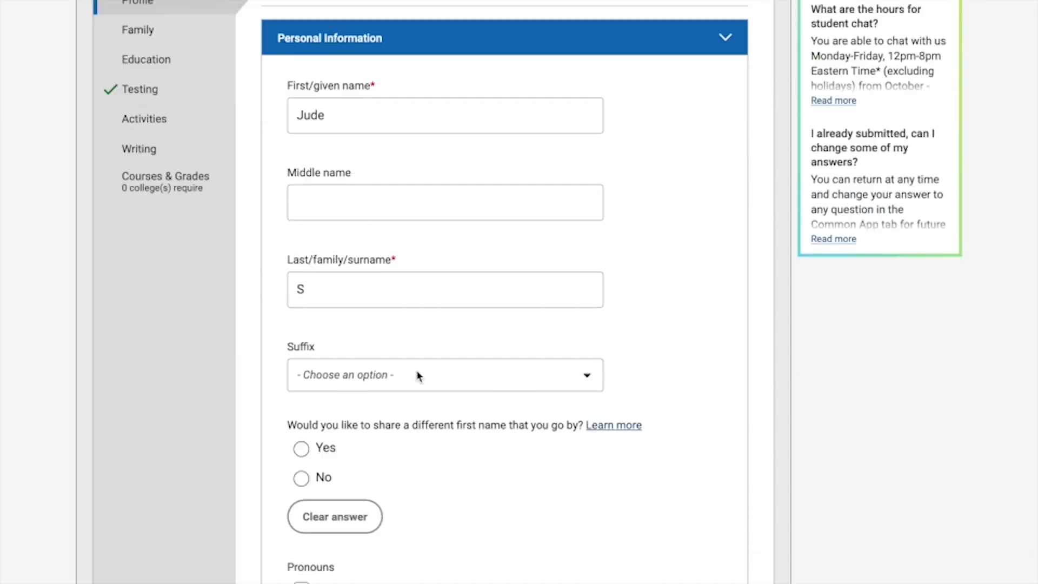
left_click(368, 442)
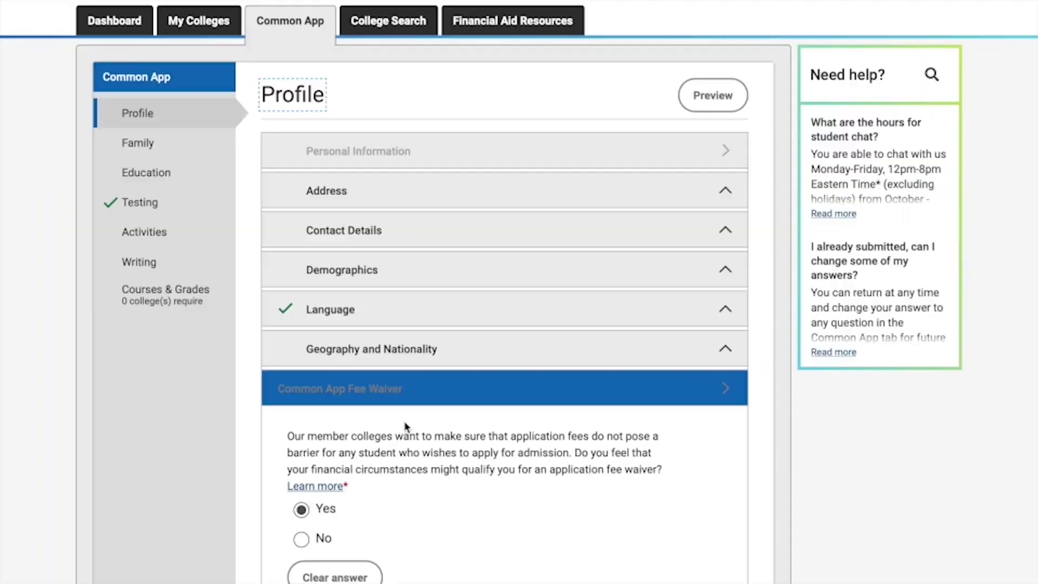
scroll(461, 416, "down", 10)
scroll(461, 416, "down", 6)
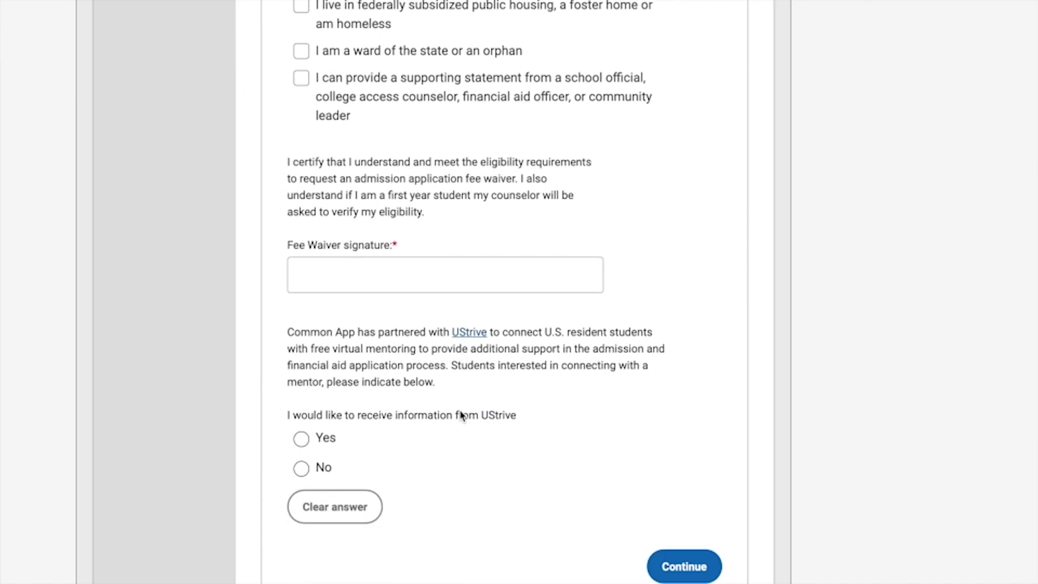
scroll(593, 349, "up", 20)
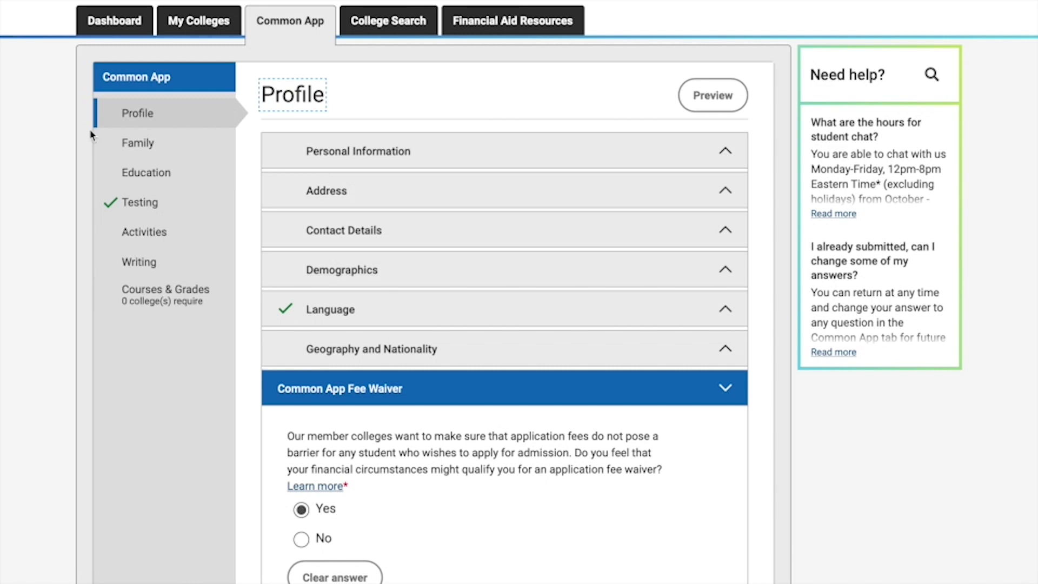
View the Family page's household questions and the Activities page's reporting question and activity entry fields
left_click(149, 152)
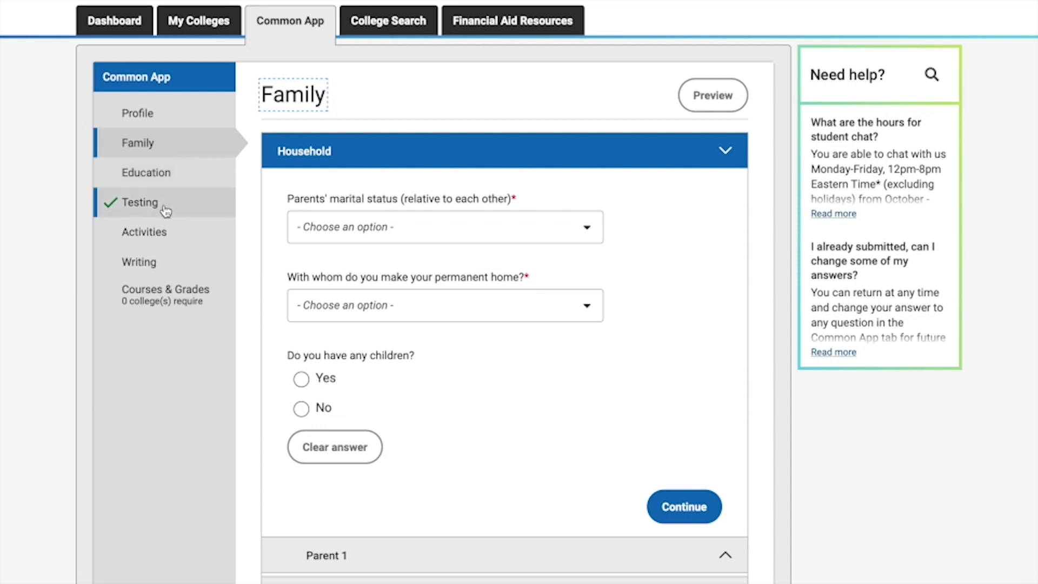
left_click(161, 240)
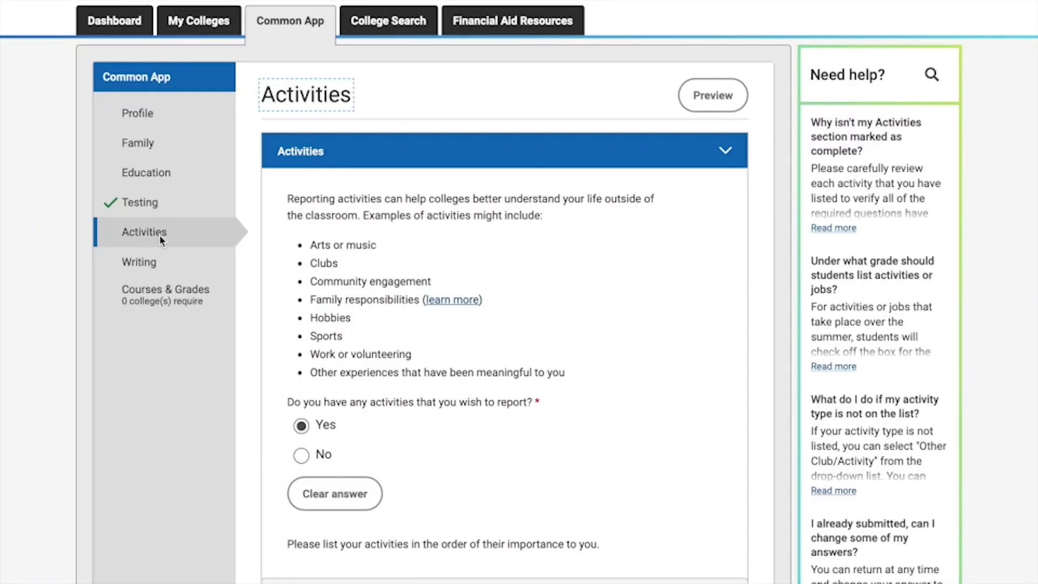
scroll(453, 340, "down", 2)
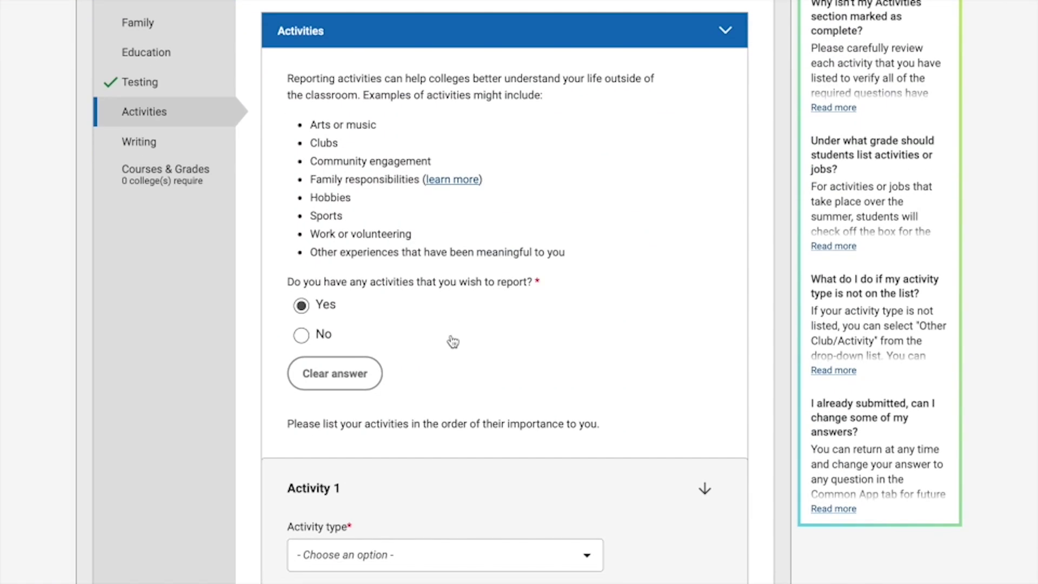
Look over the Activity 1 entry fields, and remove the blank Activity 2 entry from the Activities list
scroll(453, 339, "down", 10)
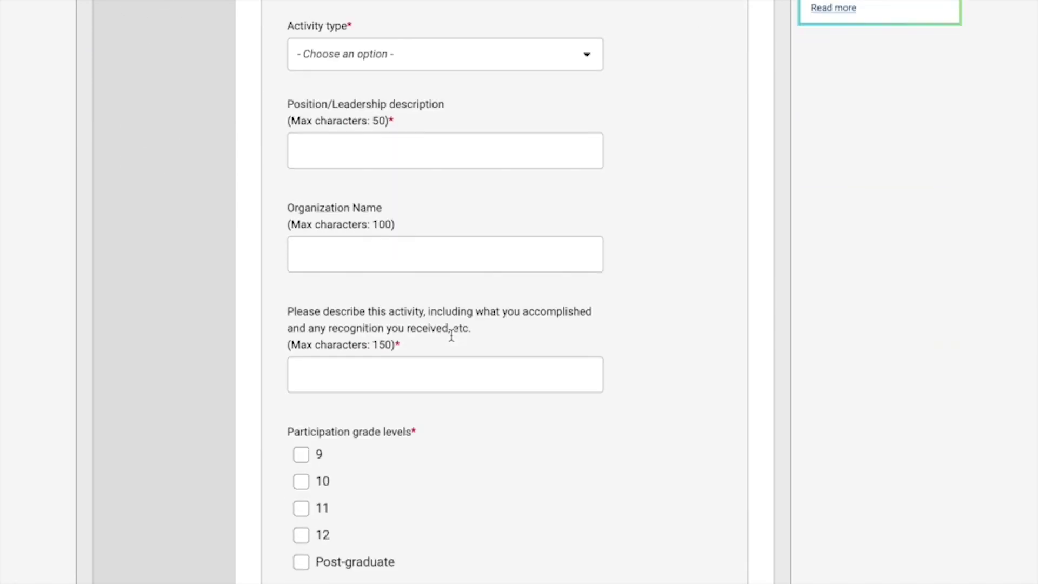
scroll(400, 312, "down", 13)
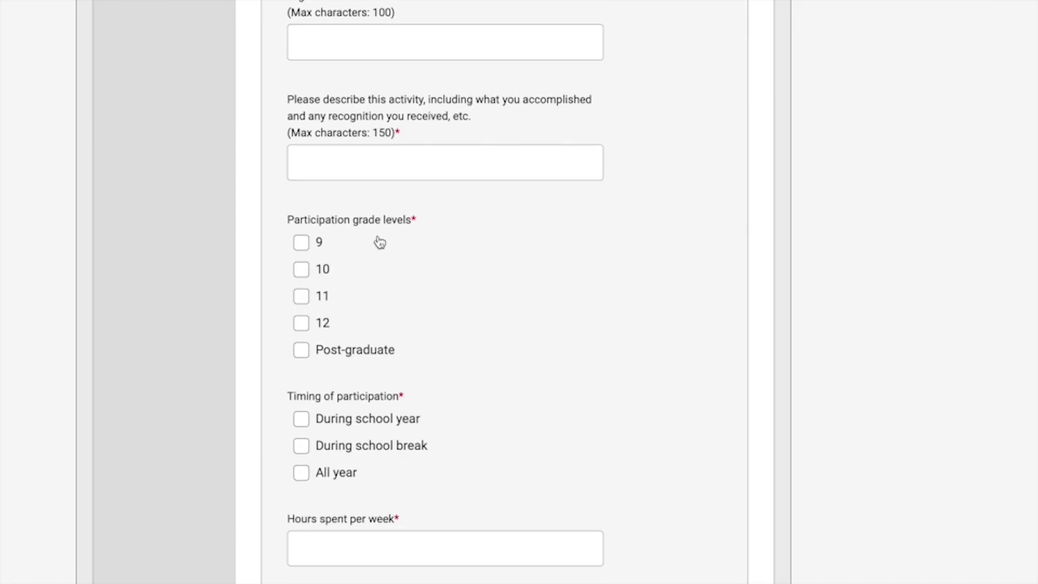
scroll(378, 241, "down", 2)
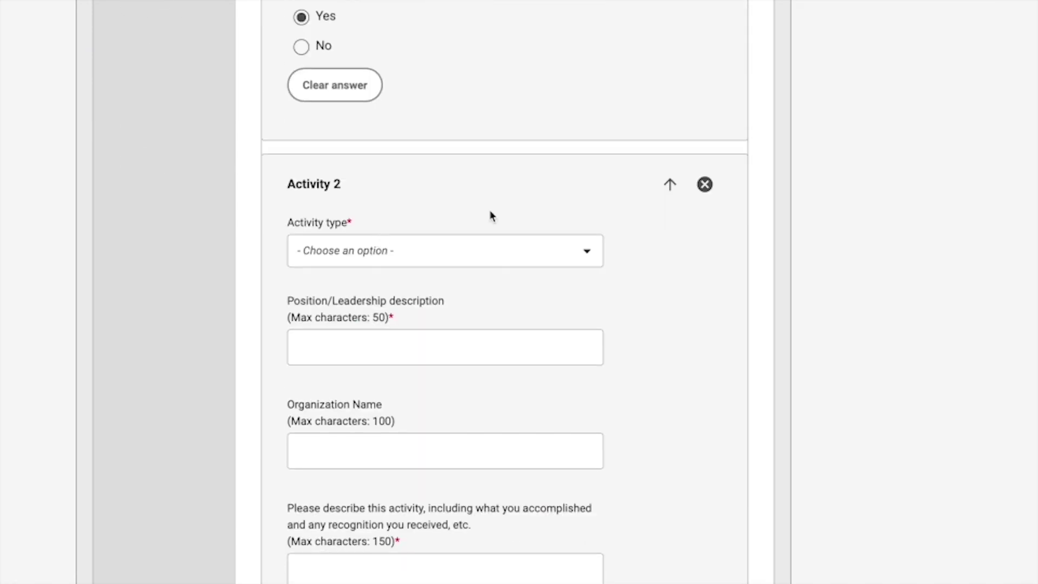
left_click(704, 185)
left_click(607, 292)
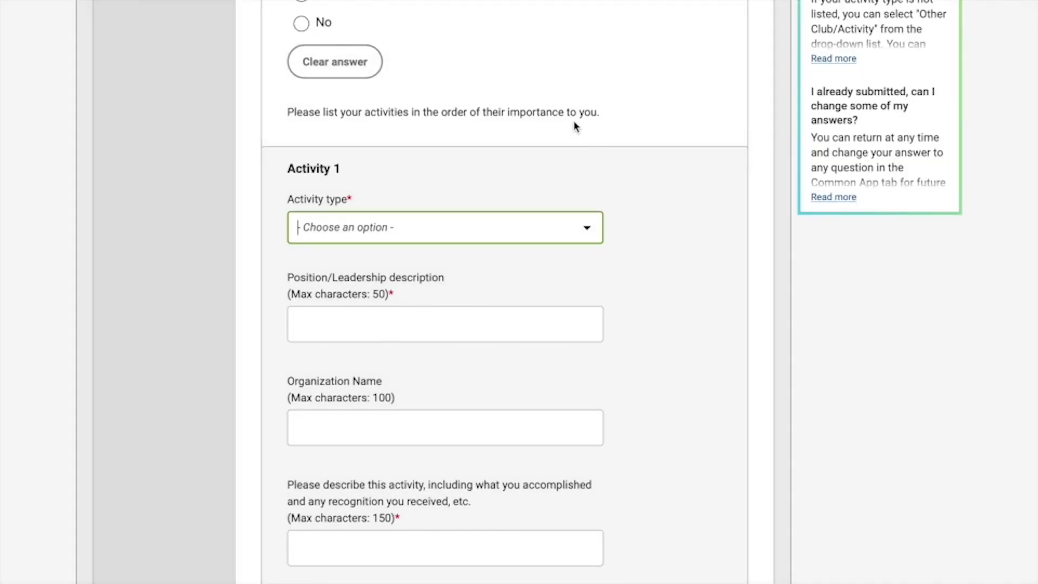
Add another activity entry after Activity 1 and look over its blank fields
scroll(594, 160, "down", 18)
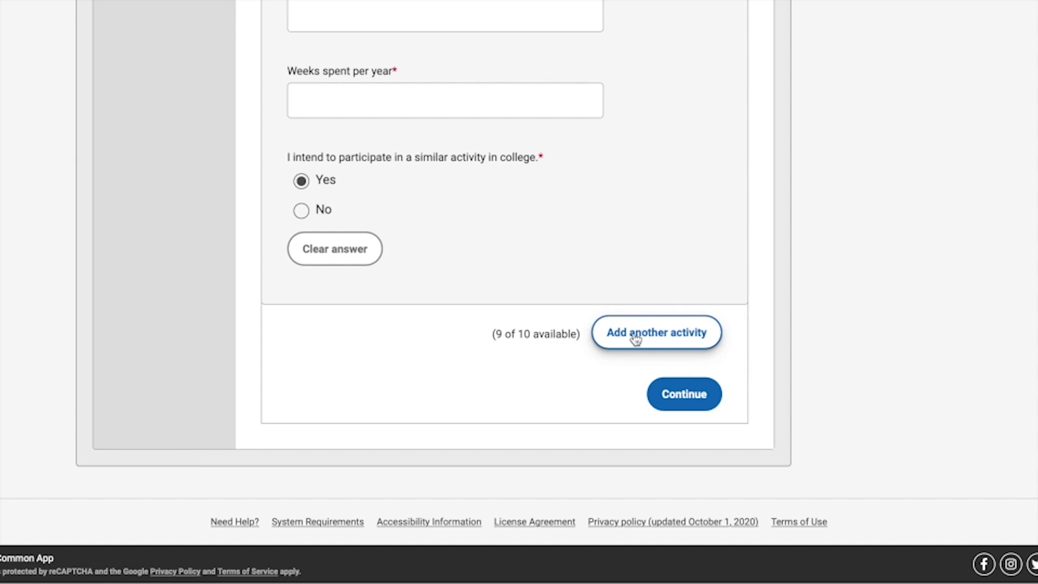
left_click(675, 337)
scroll(675, 337, "down", 16)
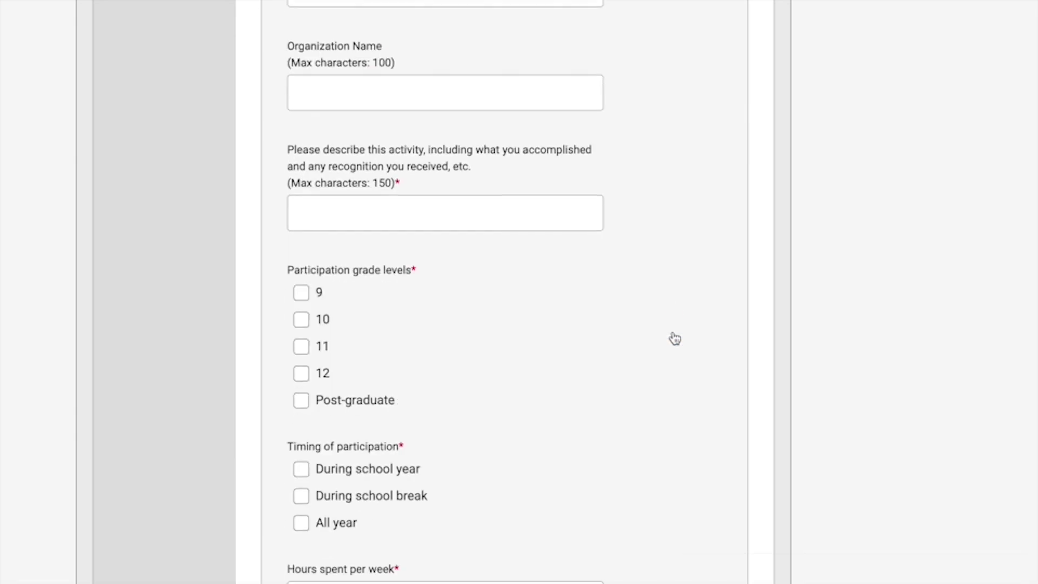
scroll(674, 338, "down", 1)
scroll(674, 337, "up", 20)
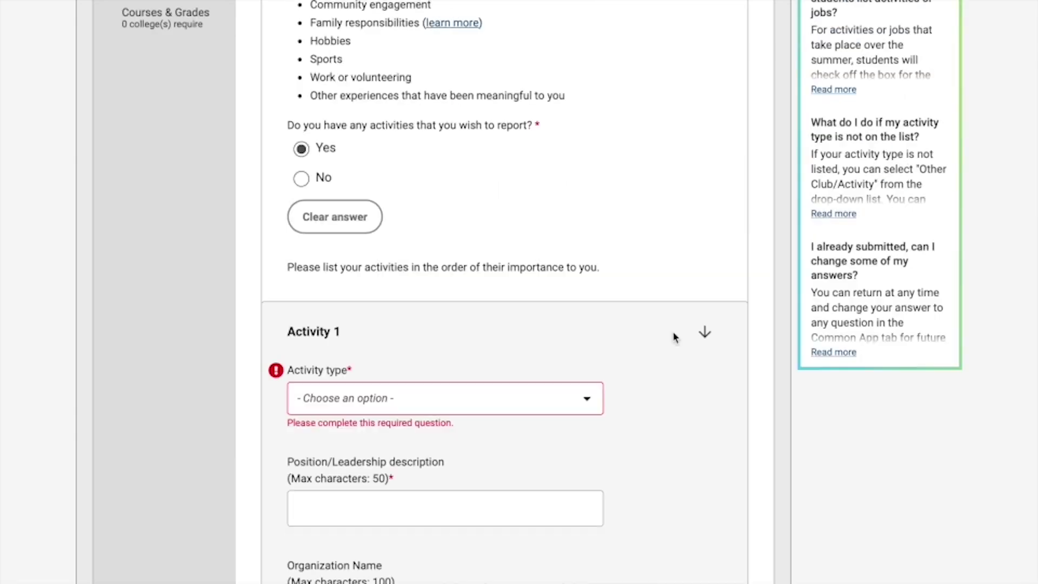
Open the Writing page and check whether Jacobs University Bremen requires the personal essay
left_click(149, 266)
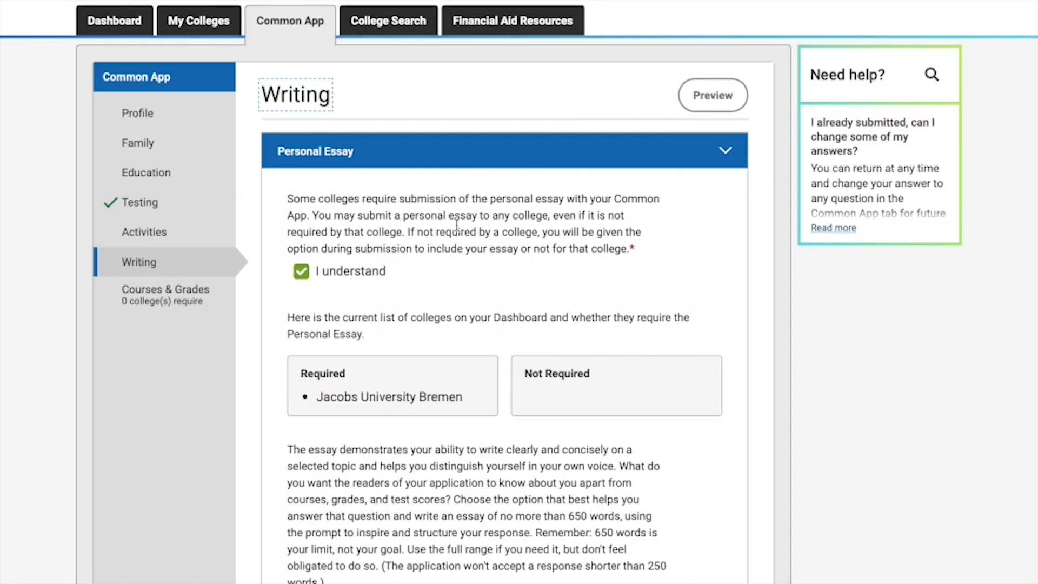
scroll(456, 225, "down", 1)
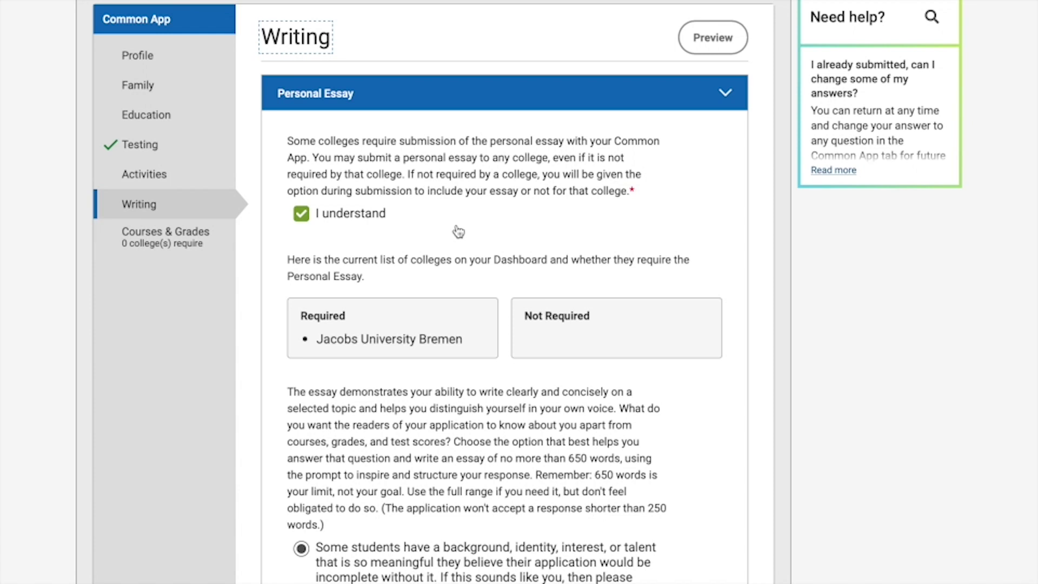
scroll(457, 232, "down", 1)
scroll(459, 231, "up", 1)
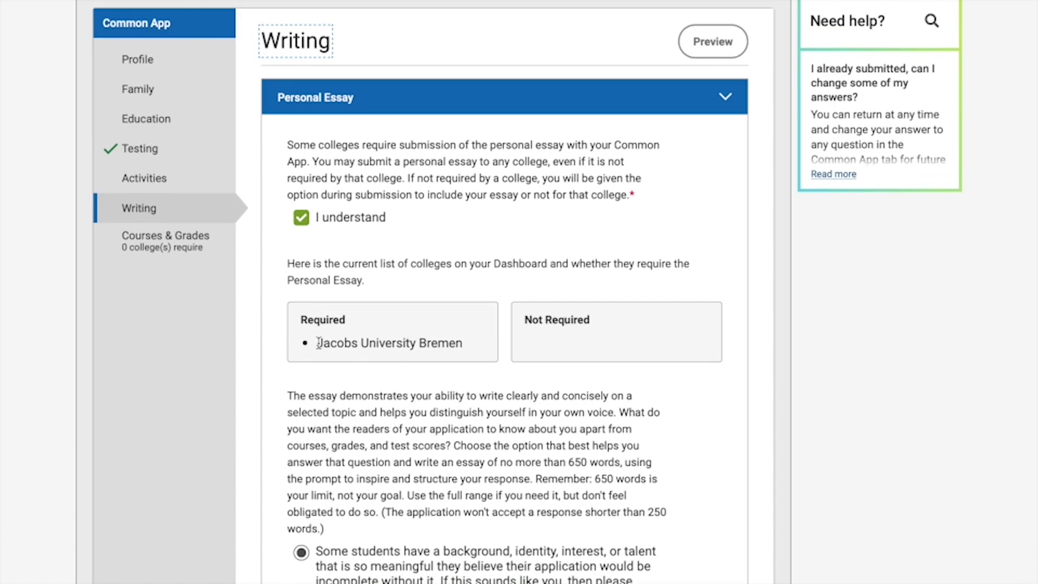
left_click_drag(318, 343, 469, 343)
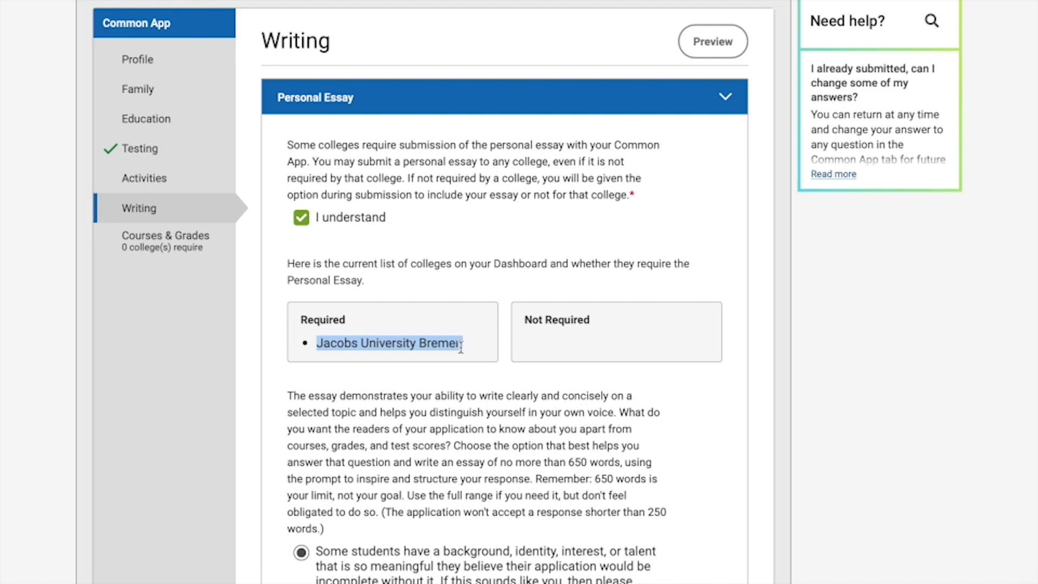
left_click(439, 311)
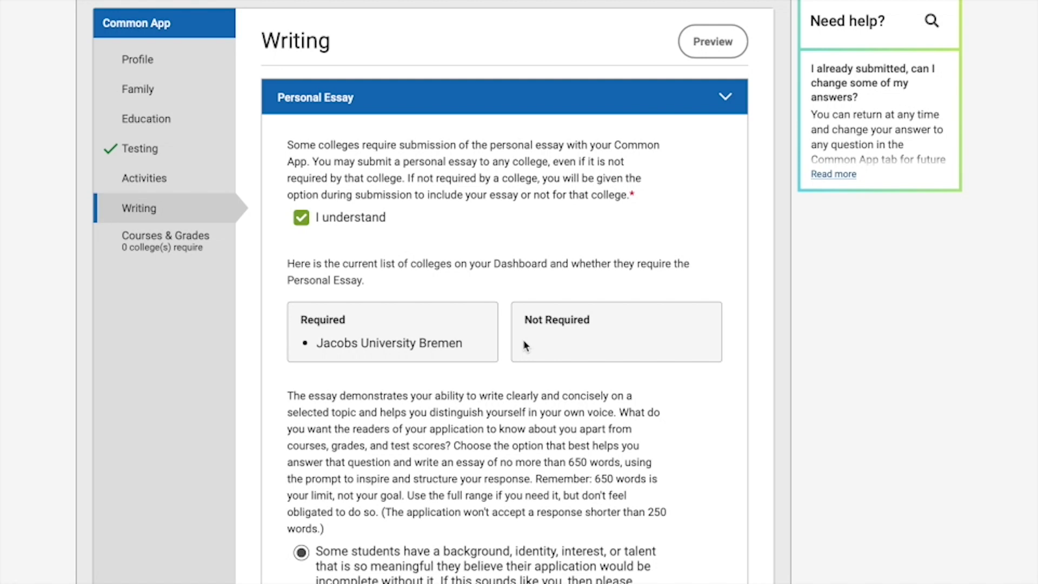
Read the personal essay instructions and all the available prompts down to the essay text box
scroll(524, 346, "down", 1)
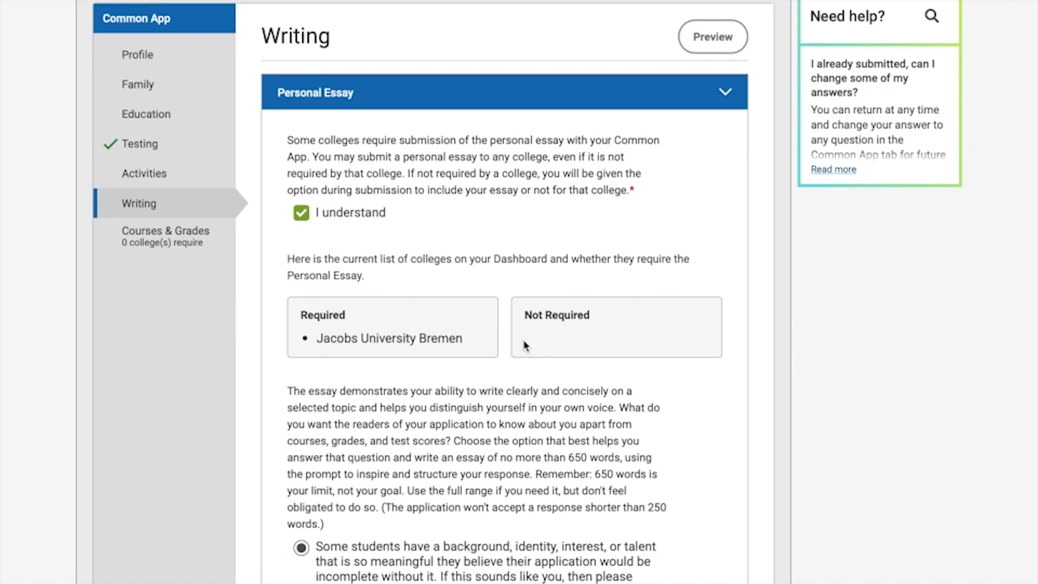
scroll(524, 346, "down", 4)
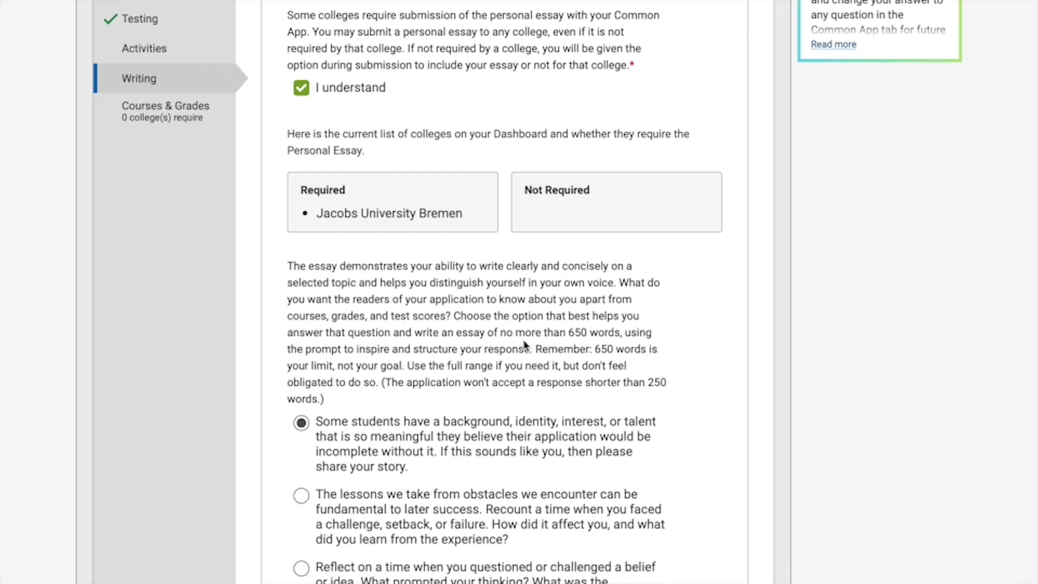
scroll(524, 346, "down", 1)
scroll(524, 346, "down", 2)
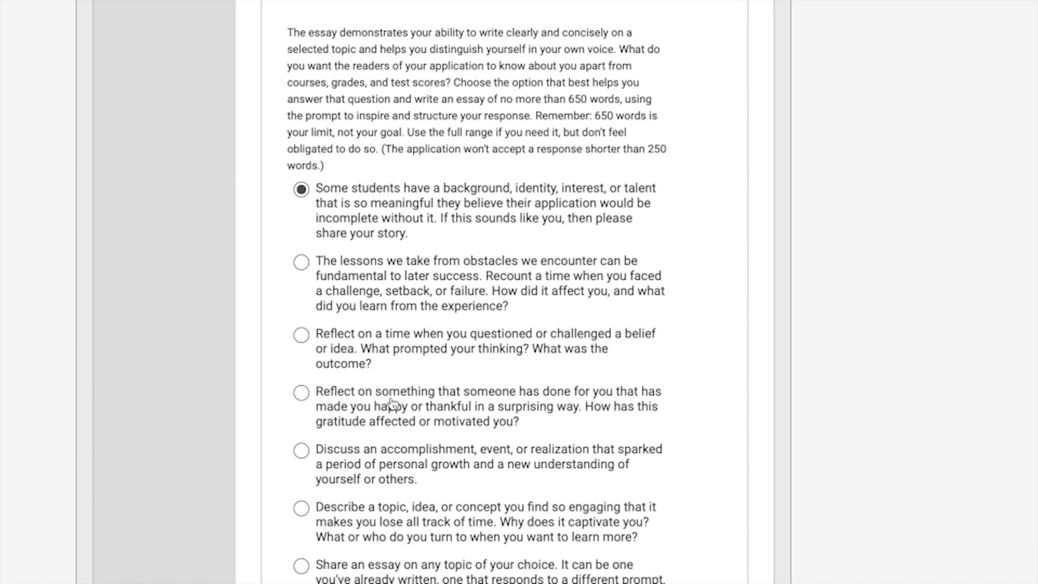
scroll(389, 413, "down", 2)
scroll(394, 417, "up", 1)
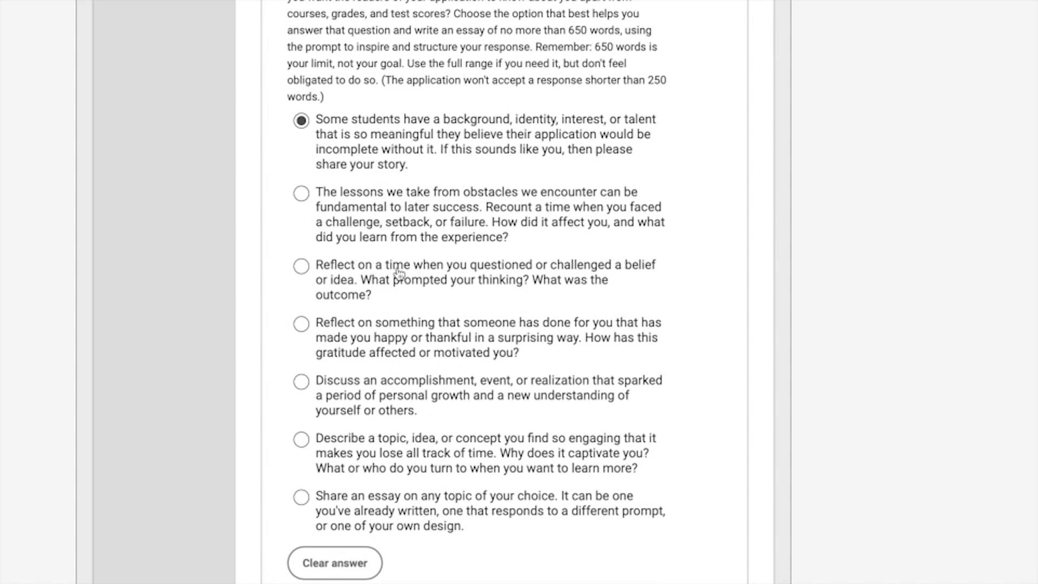
scroll(396, 268, "down", 2)
scroll(397, 271, "up", 1)
scroll(399, 106, "down", 7)
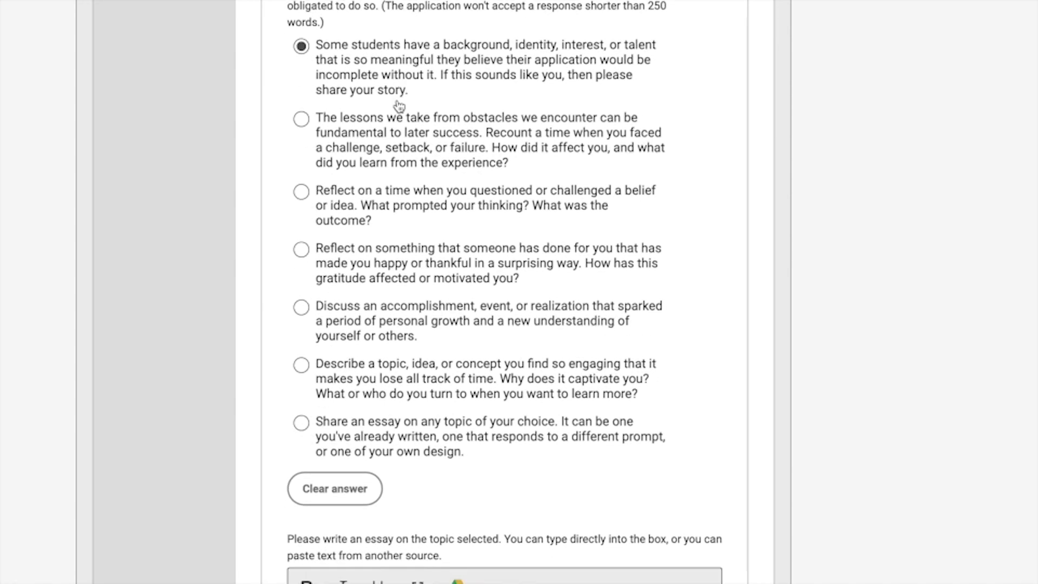
scroll(399, 106, "down", 1)
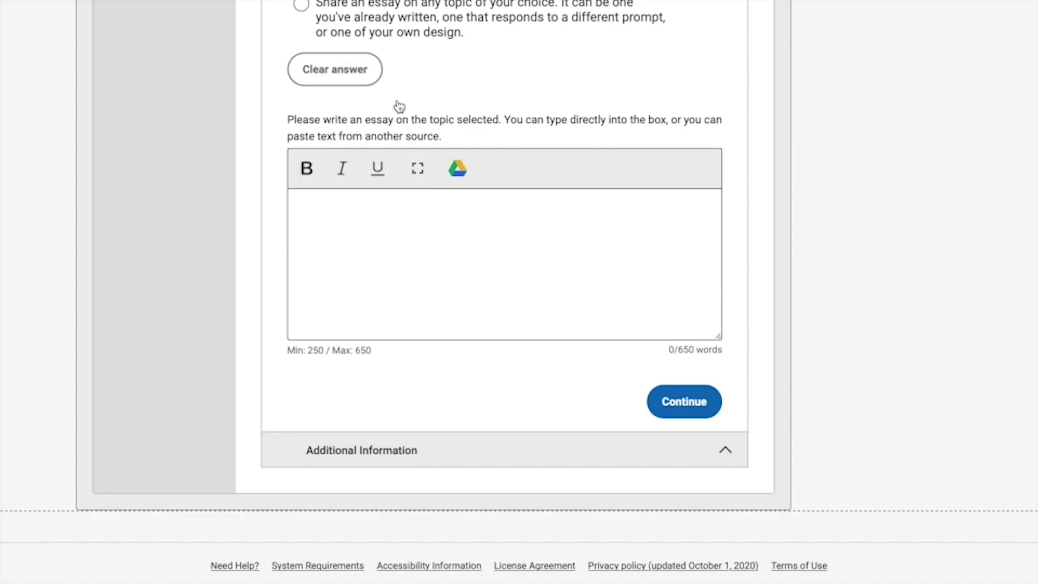
Examine the personal essay text box and its minimum and maximum word limits
left_click(312, 208)
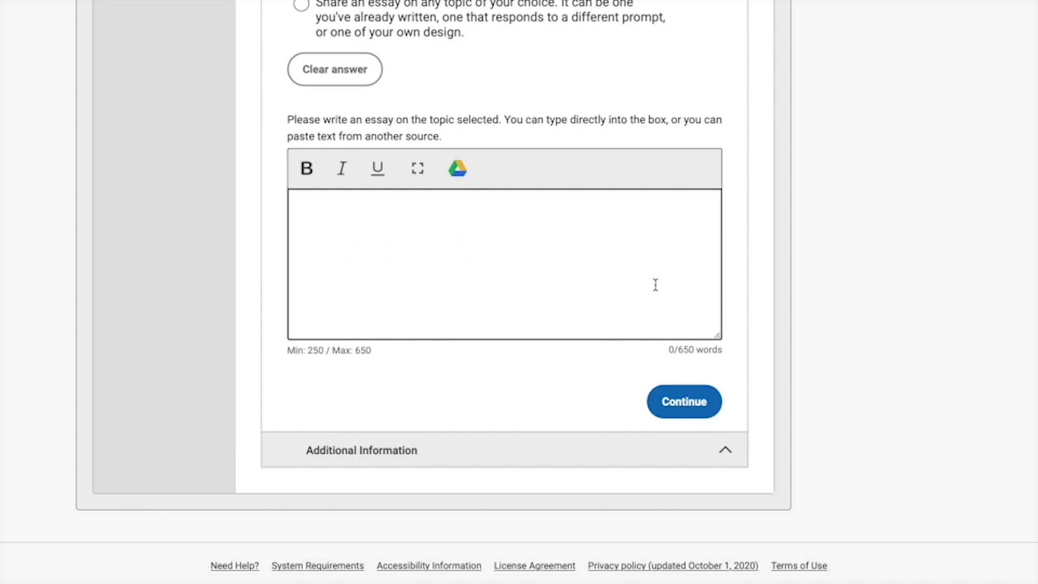
double_click(316, 349)
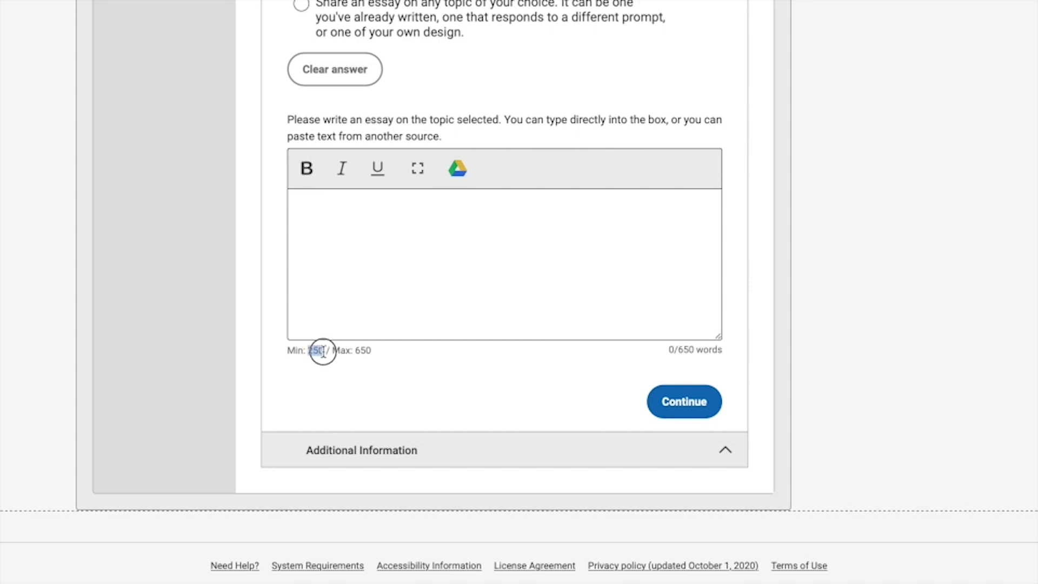
double_click(355, 349)
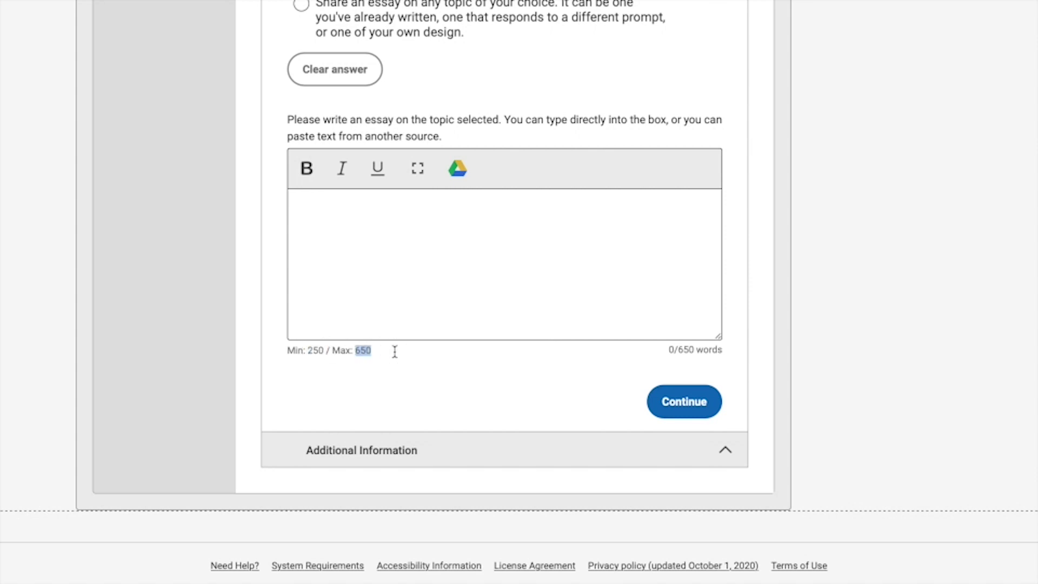
left_click(471, 380)
scroll(634, 188, "up", 2)
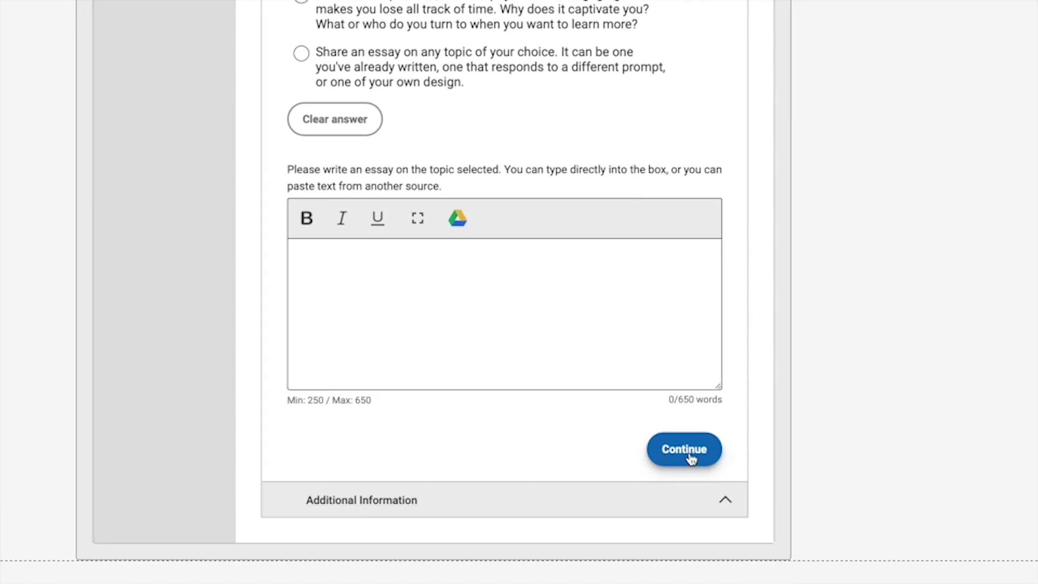
Continue to the Additional Information section and read its text on COVID-19 and natural disaster disruptions
left_click(690, 454)
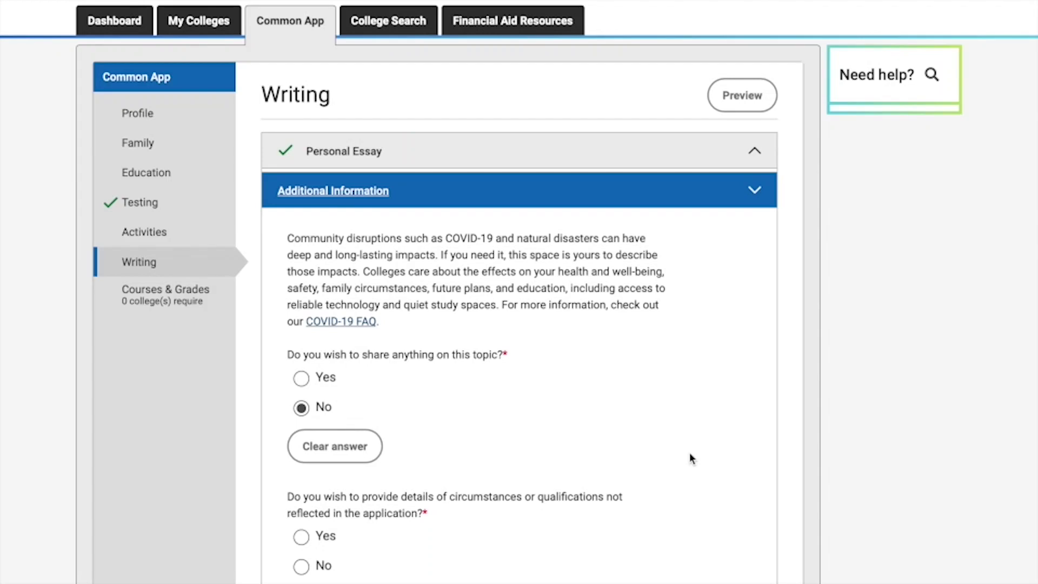
scroll(489, 469, "down", 3)
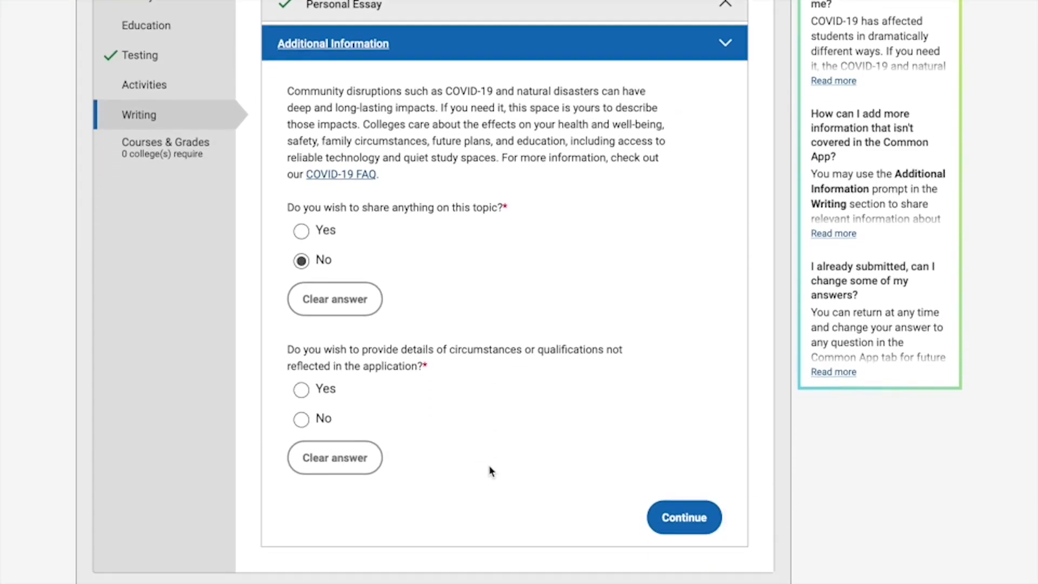
scroll(490, 470, "up", 1)
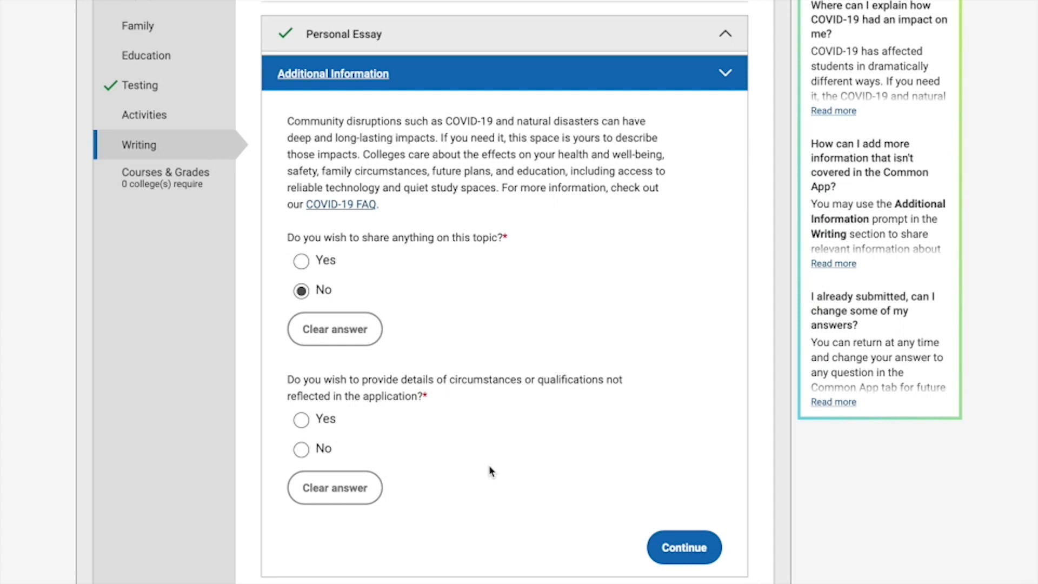
scroll(489, 470, "up", 1)
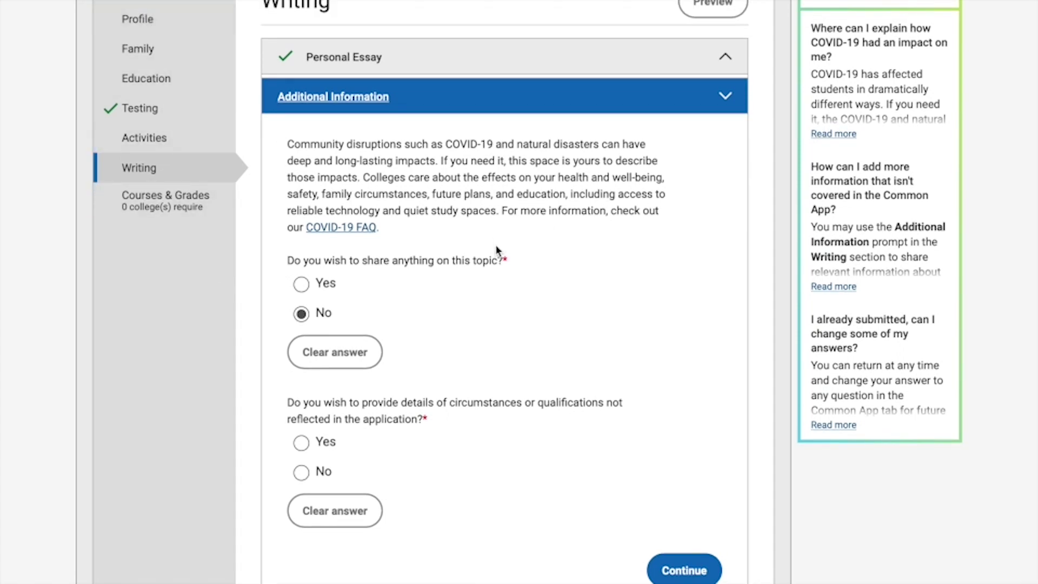
scroll(496, 249, "down", 1)
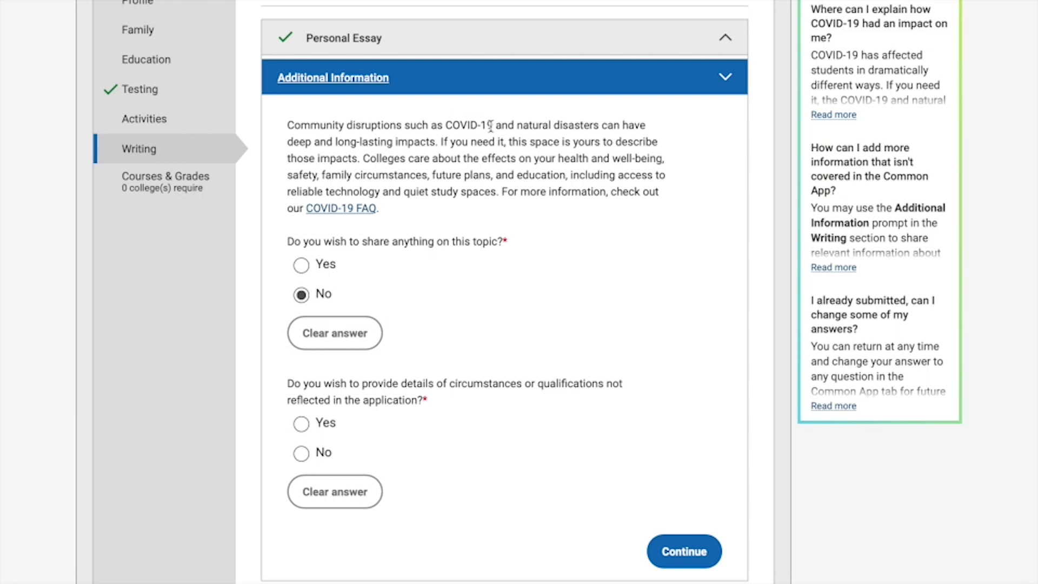
left_click_drag(444, 125, 595, 125)
left_click(411, 181)
Answer Yes to sharing about community disruptions to view the description box, and set the answer back to No
left_click(301, 266)
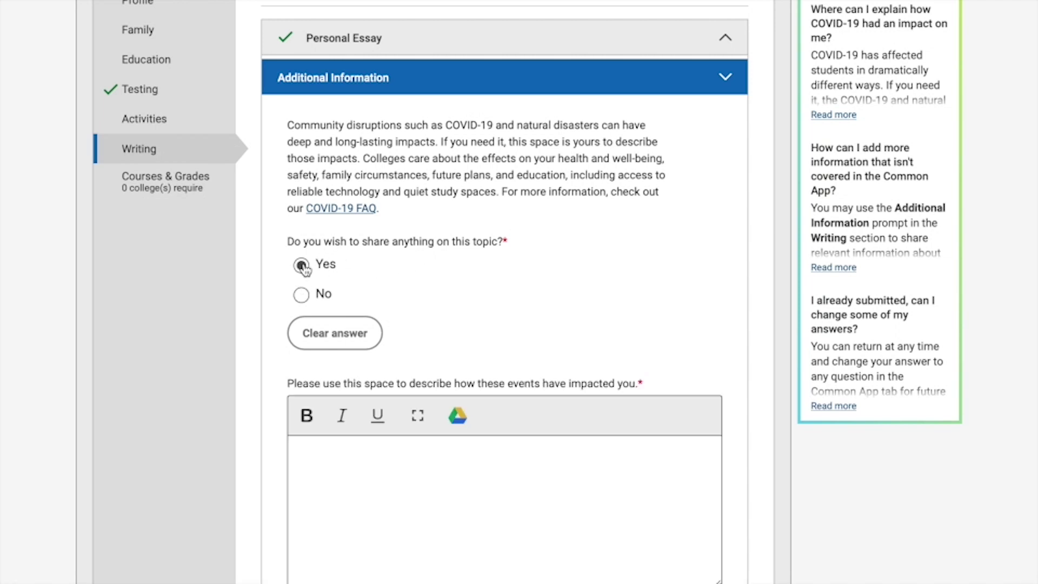
scroll(387, 304, "down", 4)
scroll(523, 294, "up", 2)
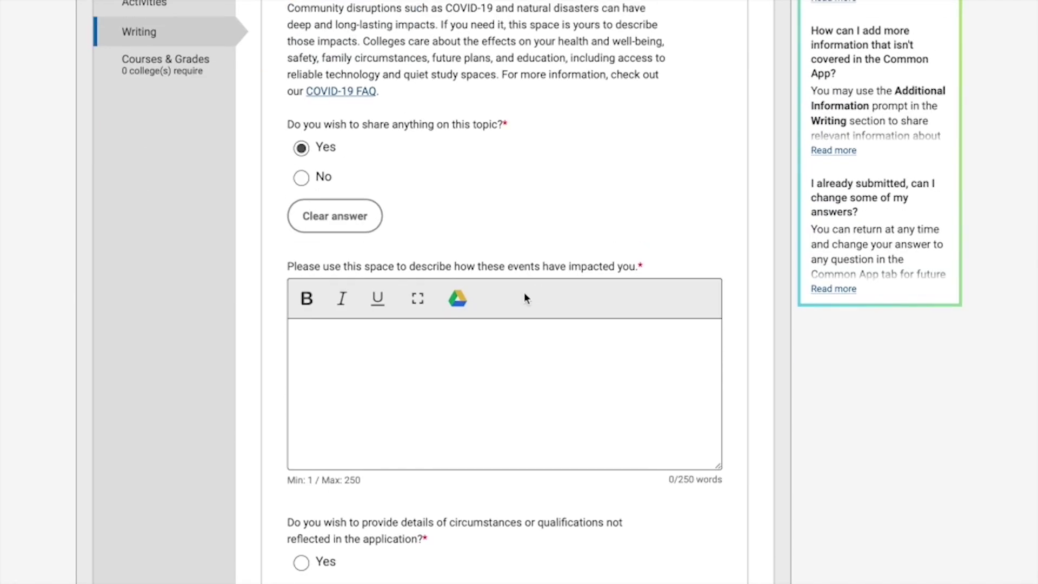
left_click(302, 179)
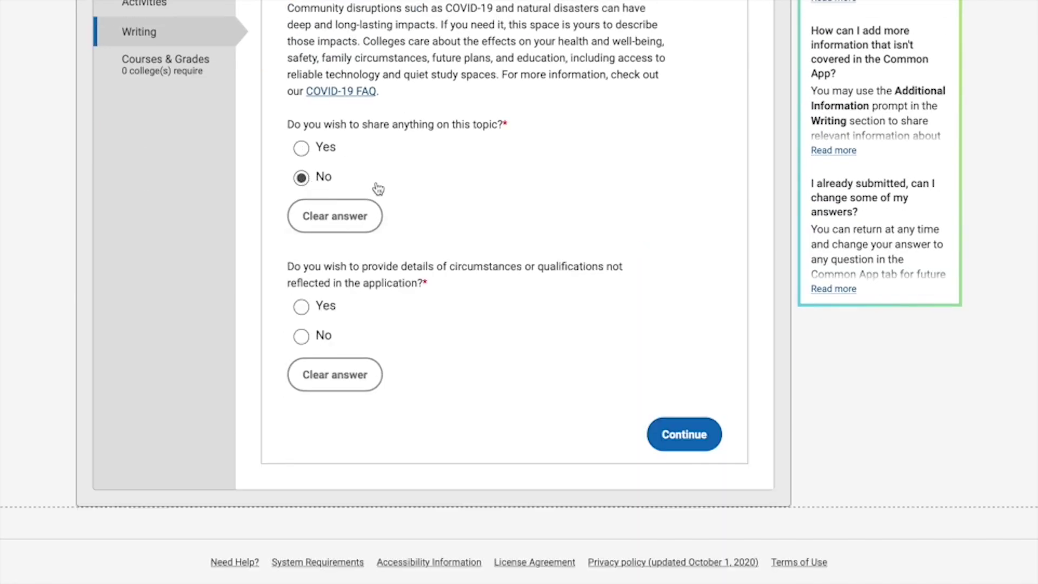
Review the question about circumstances or qualifications not reflected in the application, and open the Courses & Grades page
scroll(416, 248, "down", 1)
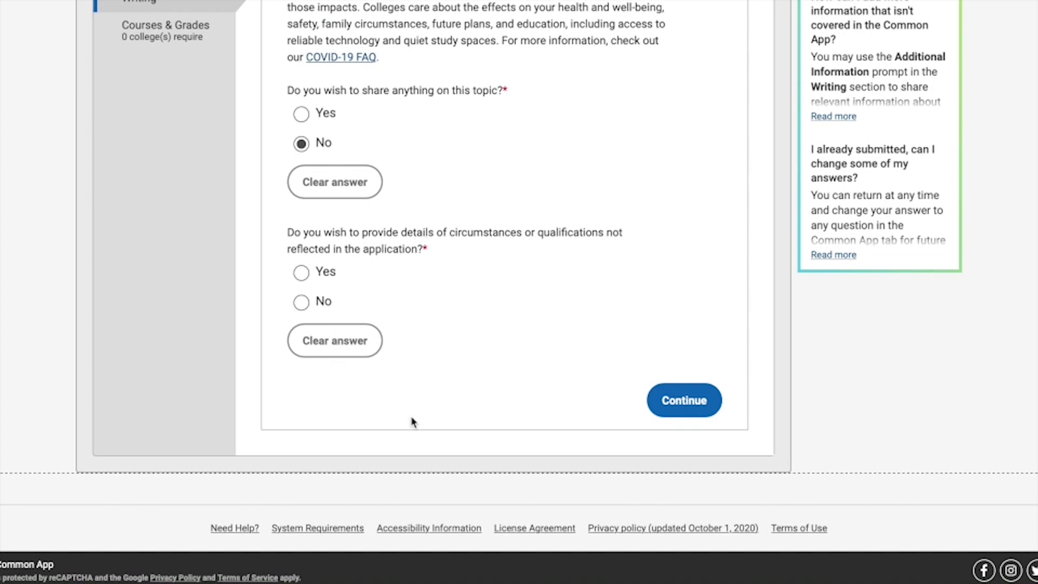
scroll(528, 302, "up", 3)
scroll(622, 371, "down", 1)
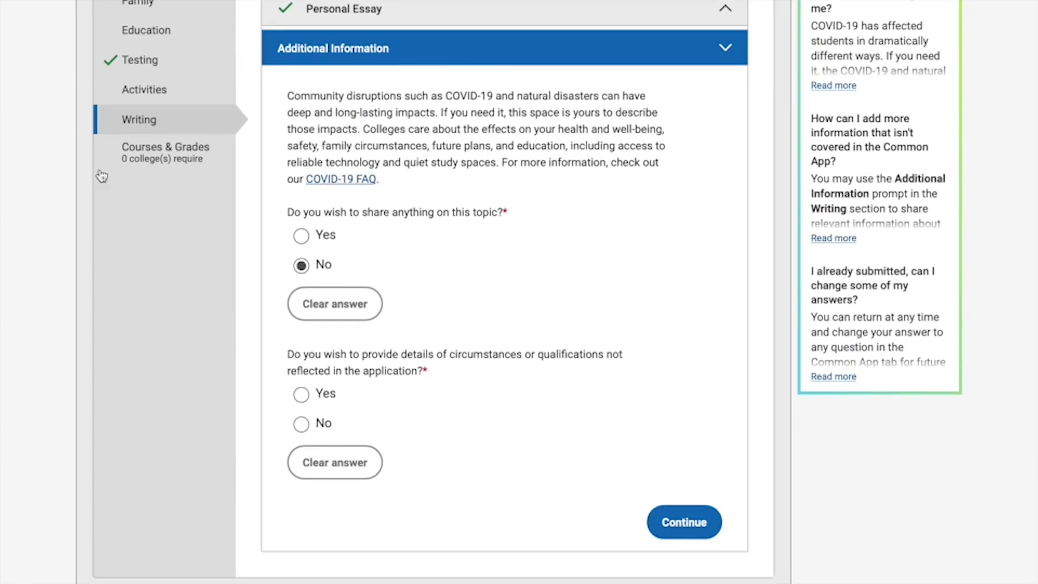
left_click(167, 161)
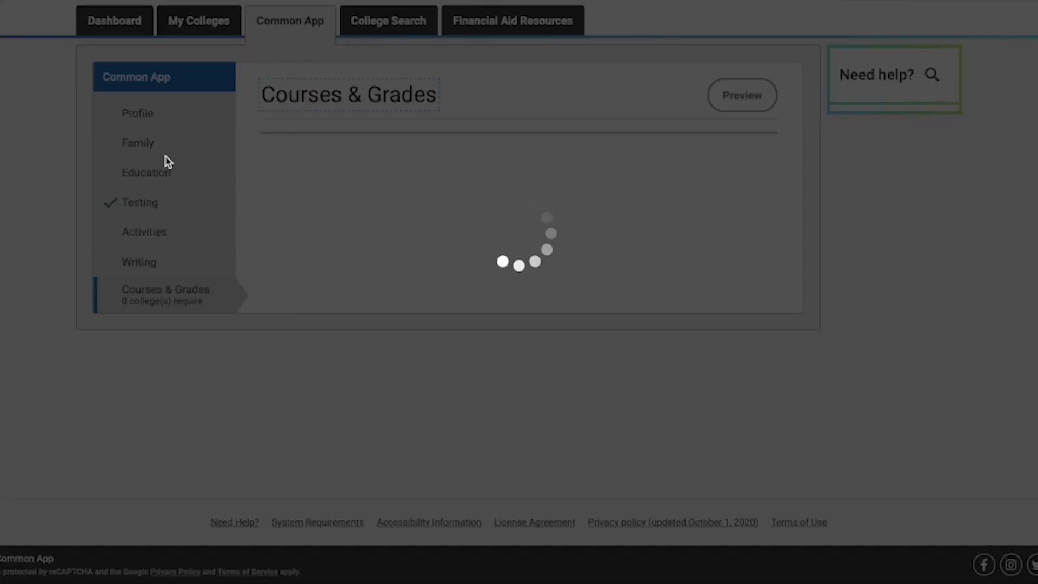
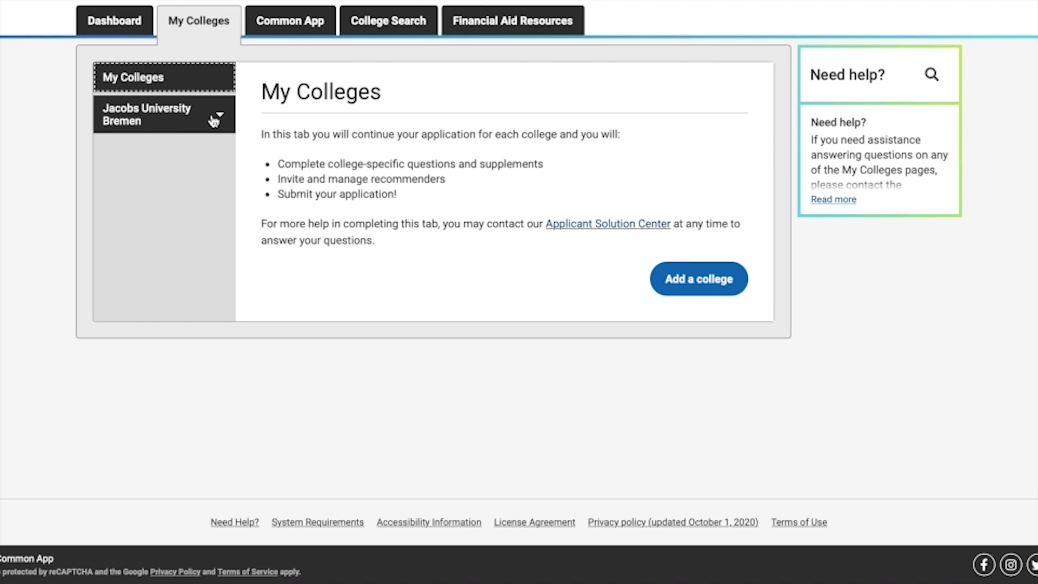
Open Jacobs University Bremen in My Colleges to view its college information and application sections
left_click(213, 121)
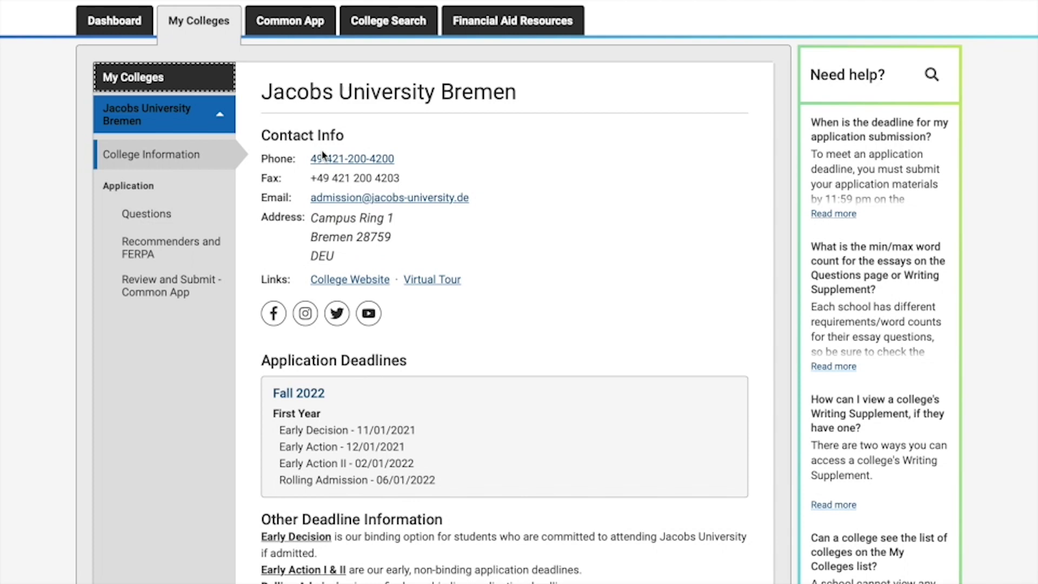
Review the contact info and the Fall 2022 first-year application deadlines of Jacobs University Bremen
scroll(387, 153, "down", 1)
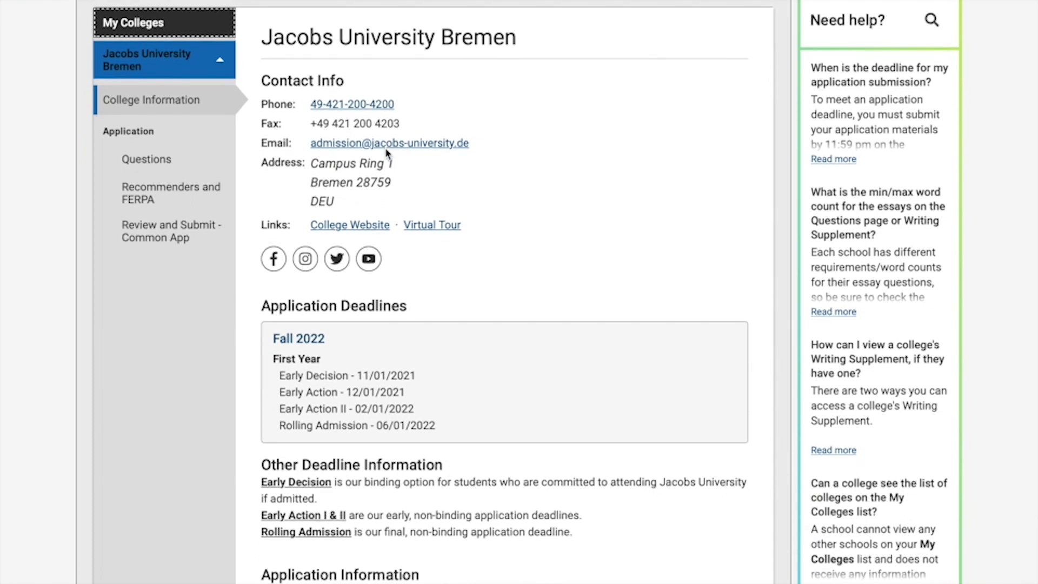
scroll(387, 153, "down", 1)
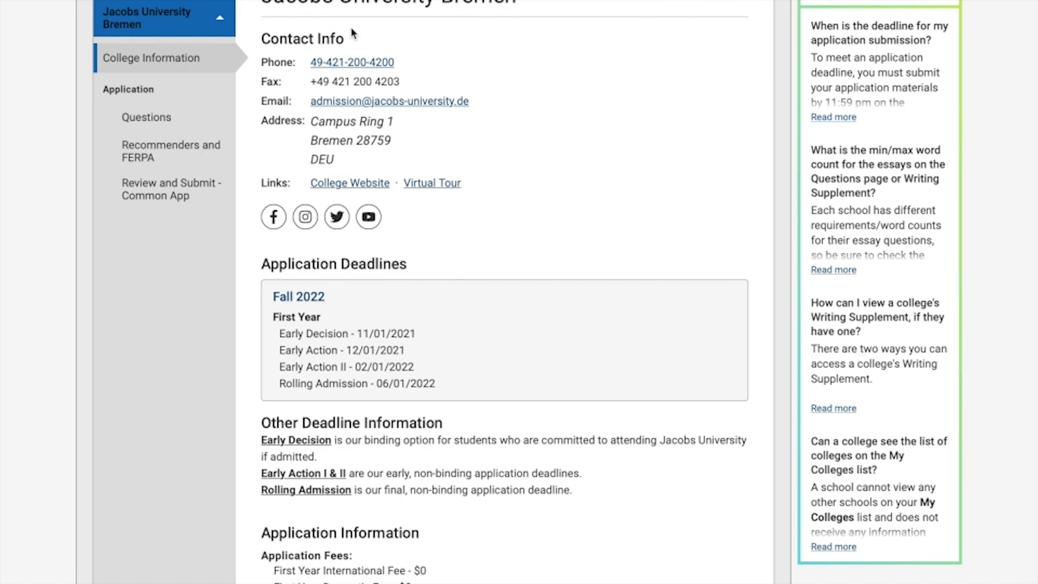
scroll(377, 145, "down", 3)
left_click_drag(261, 118, 412, 119)
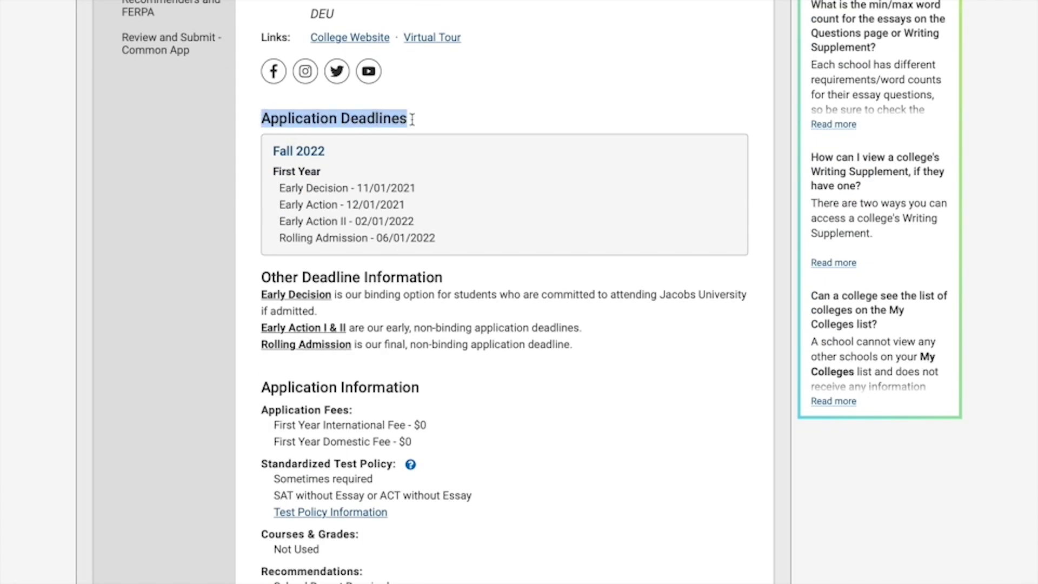
left_click(301, 202)
left_click_drag(279, 187, 369, 205)
left_click_drag(281, 221, 361, 222)
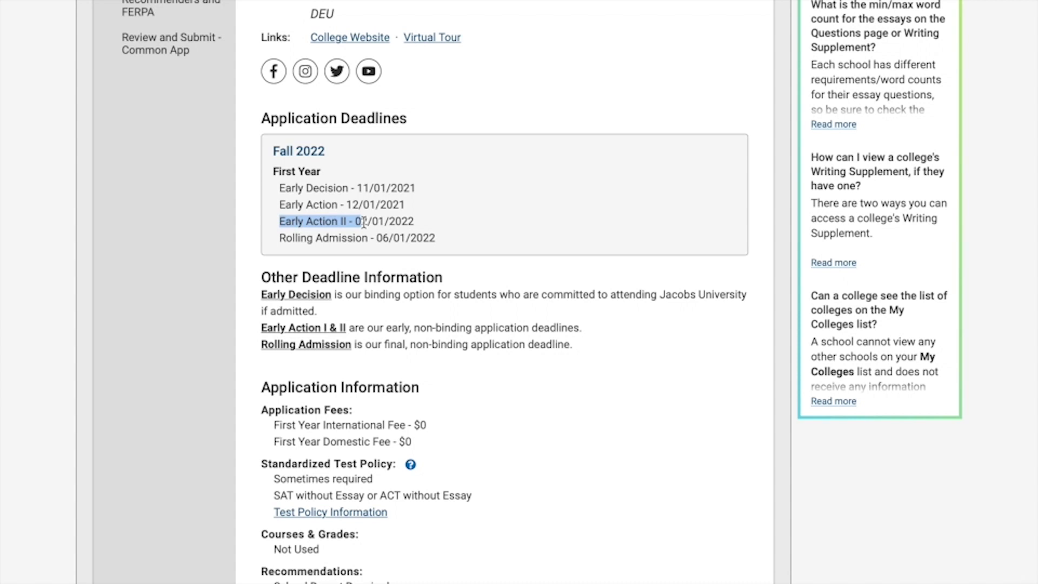
left_click(376, 268)
Review the application fees, standardized test policy, recommendation requirements and additional information for Jacobs University Bremen
scroll(375, 268, "down", 5)
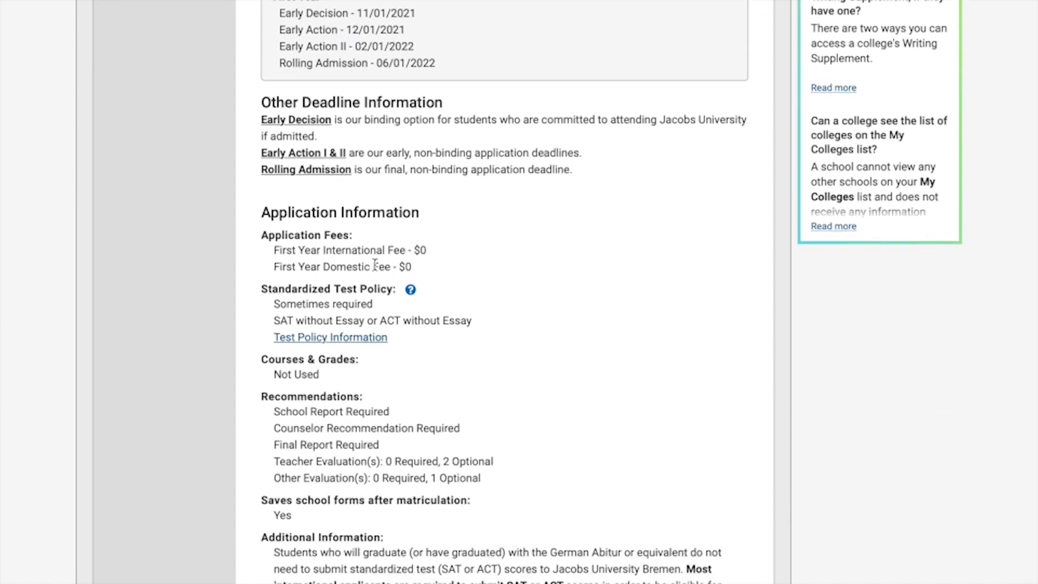
left_click_drag(273, 165, 429, 185)
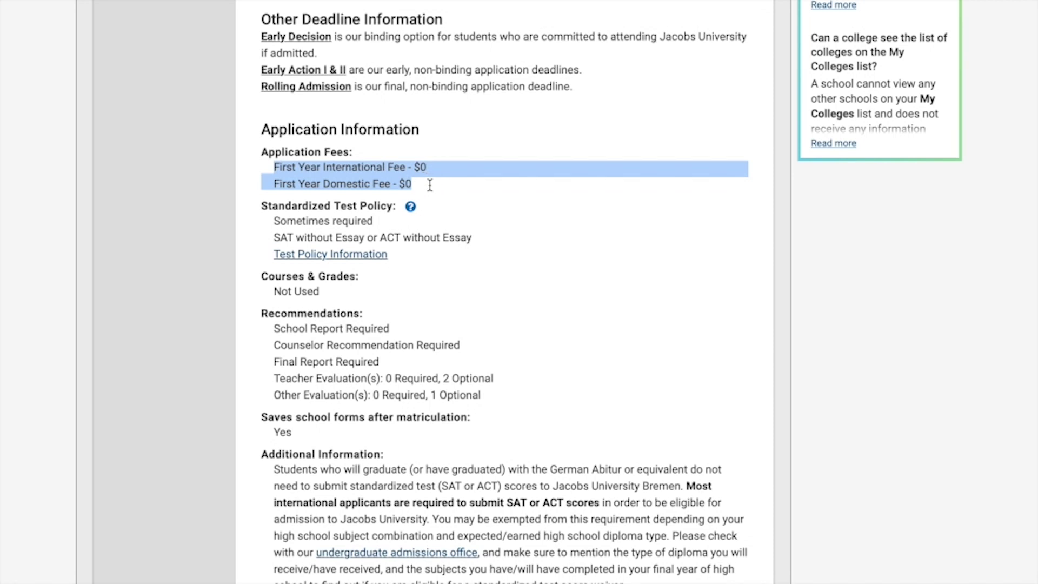
left_click(451, 300)
scroll(451, 300, "down", 2)
scroll(452, 300, "down", 2)
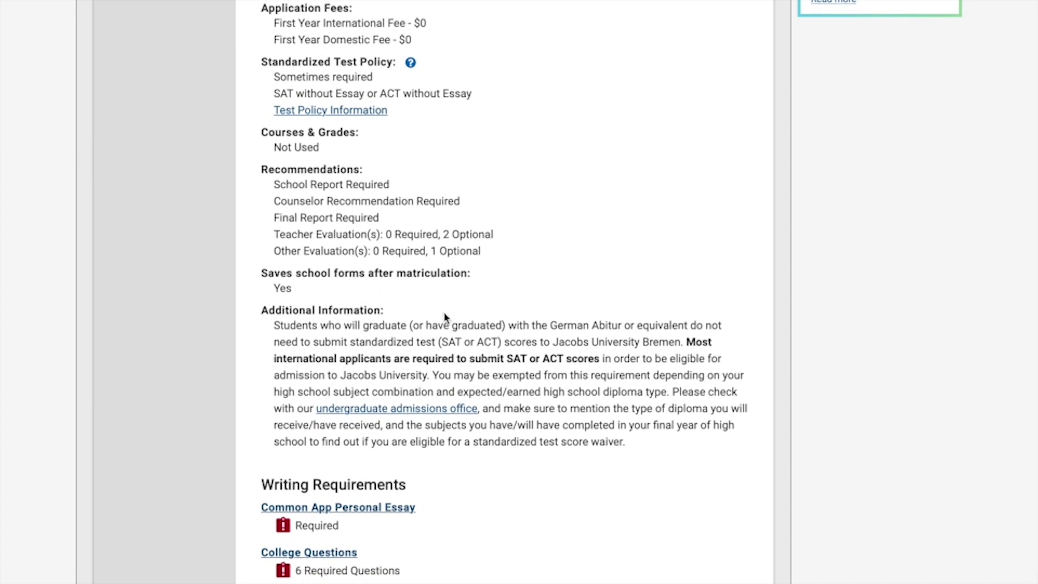
scroll(445, 317, "down", 2)
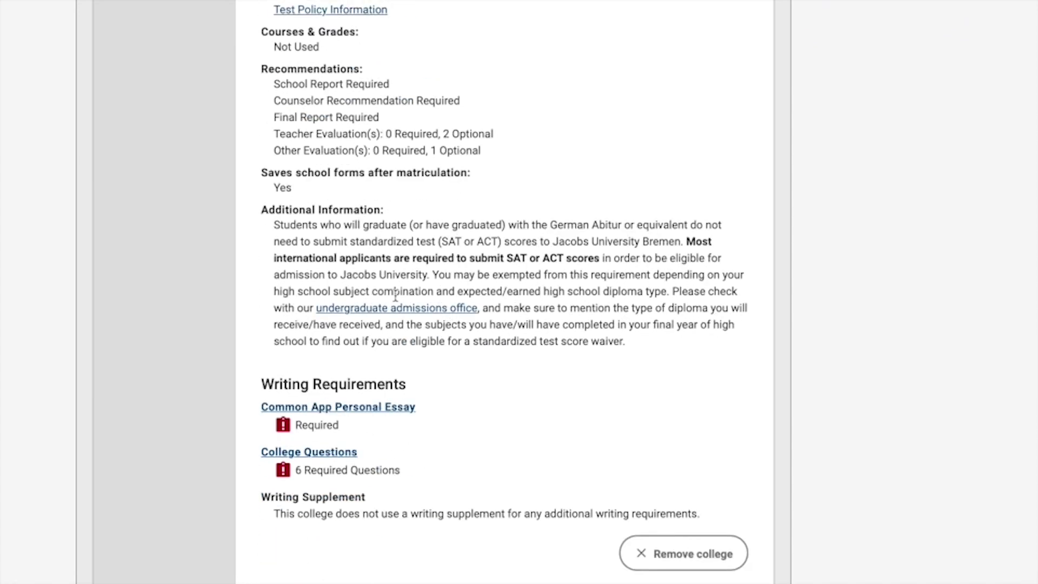
scroll(601, 308, "down", 3)
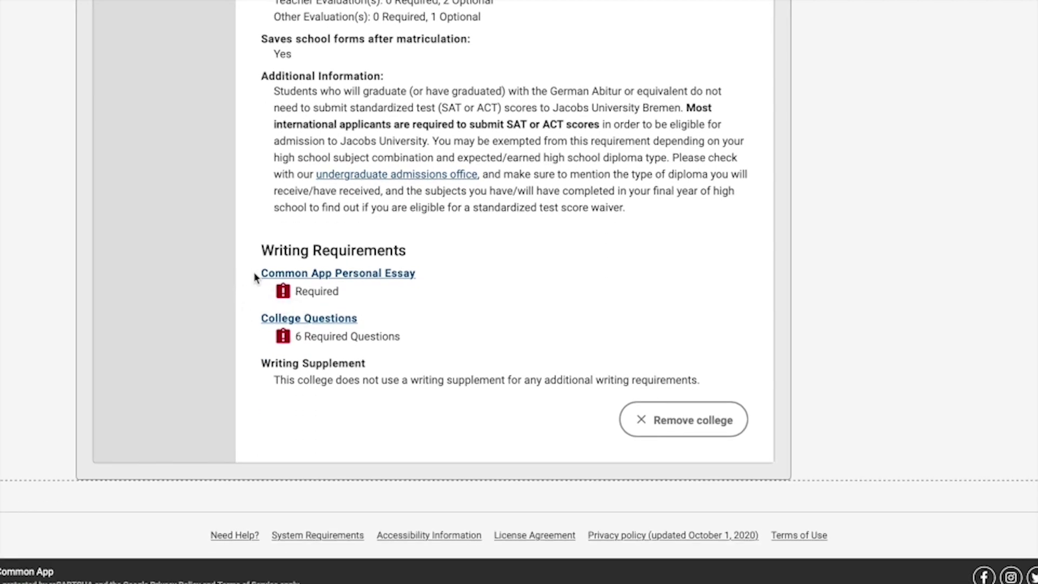
Examine the Writing Requirements, including the Common App Personal Essay and College Questions, and look over the college information page again
left_click_drag(257, 277, 439, 279)
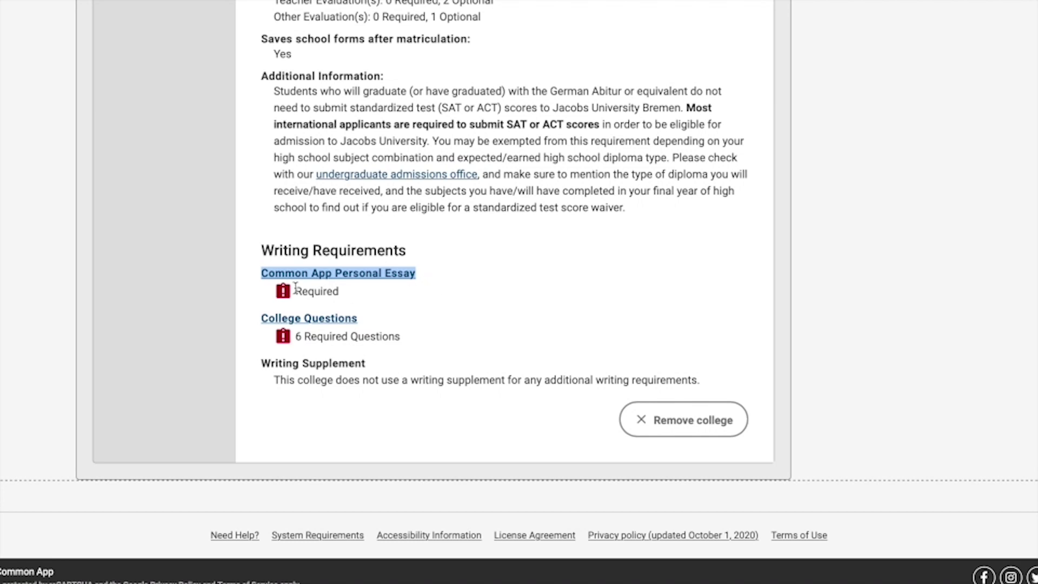
left_click(457, 234)
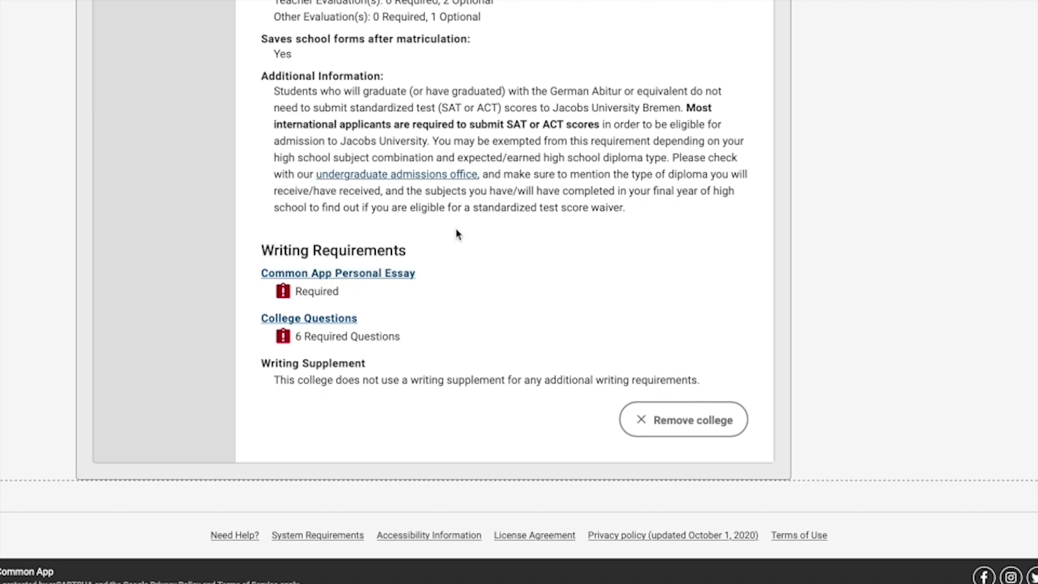
scroll(456, 234, "up", 15)
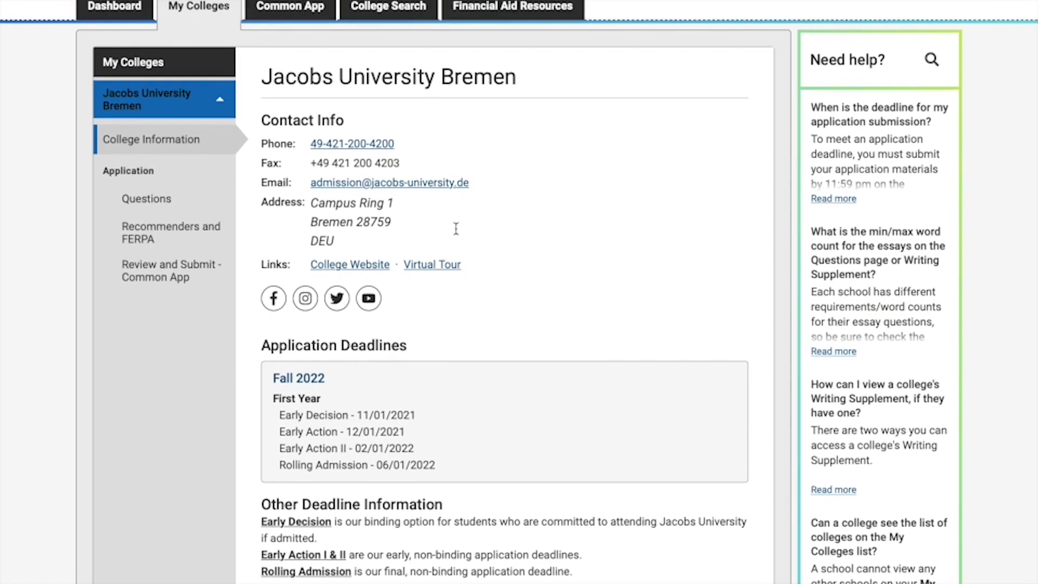
scroll(343, 232, "down", 4)
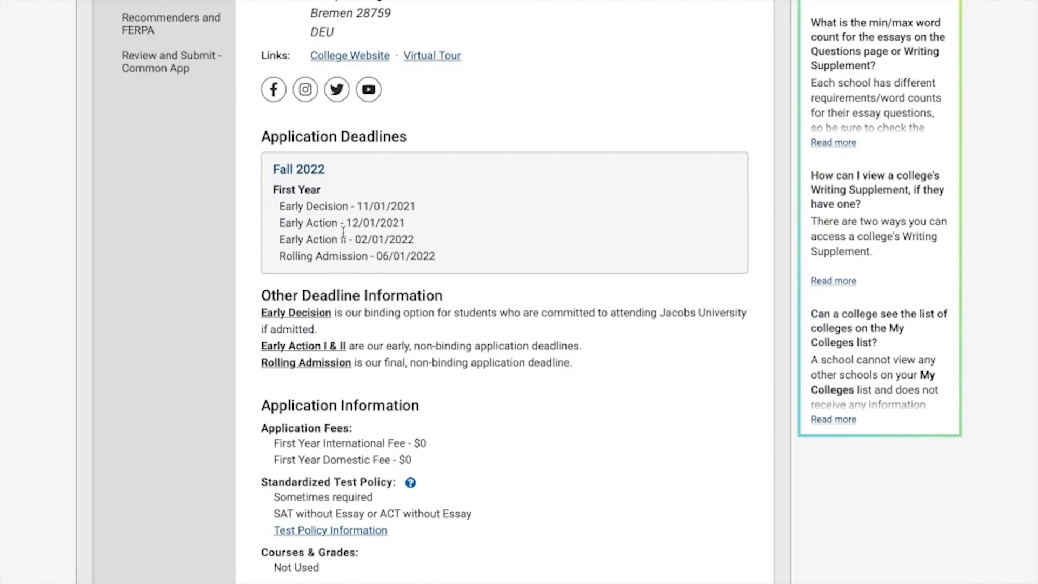
scroll(342, 232, "down", 10)
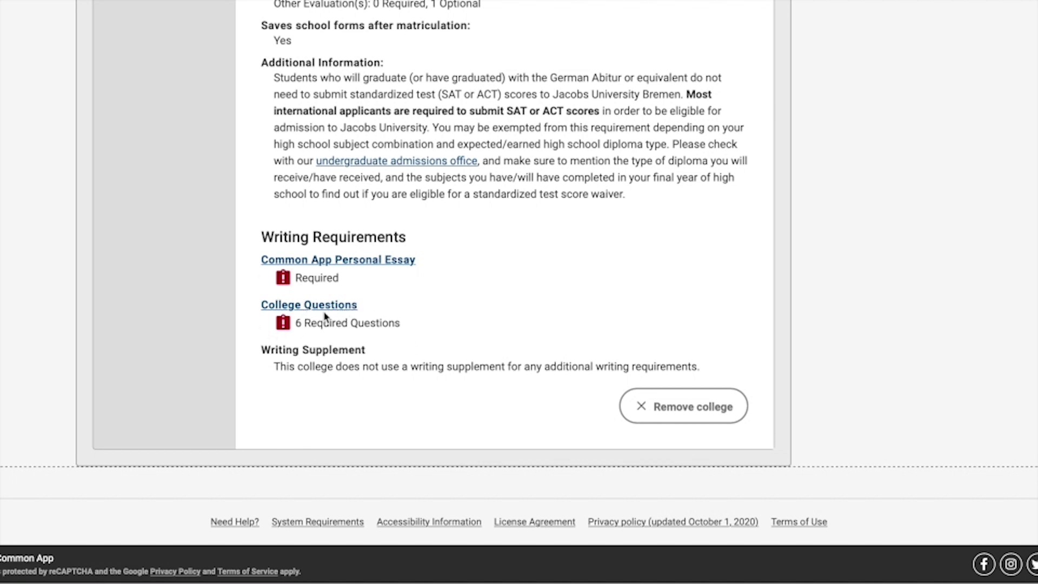
scroll(439, 286, "up", 15)
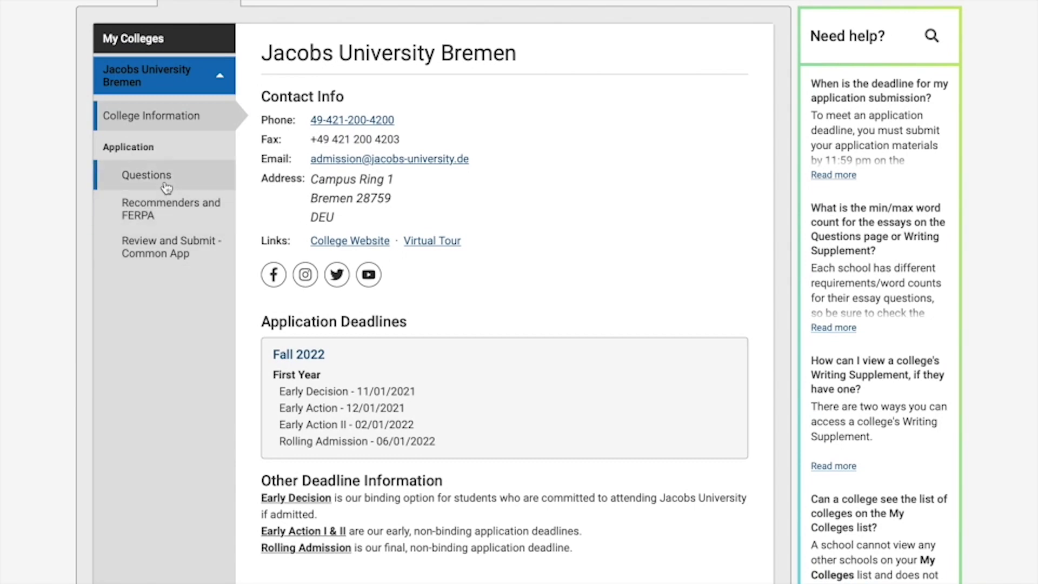
Open the Jacobs University Bremen Questions page and view the preferred admission plan options, keeping Rolling Admission
left_click(166, 187)
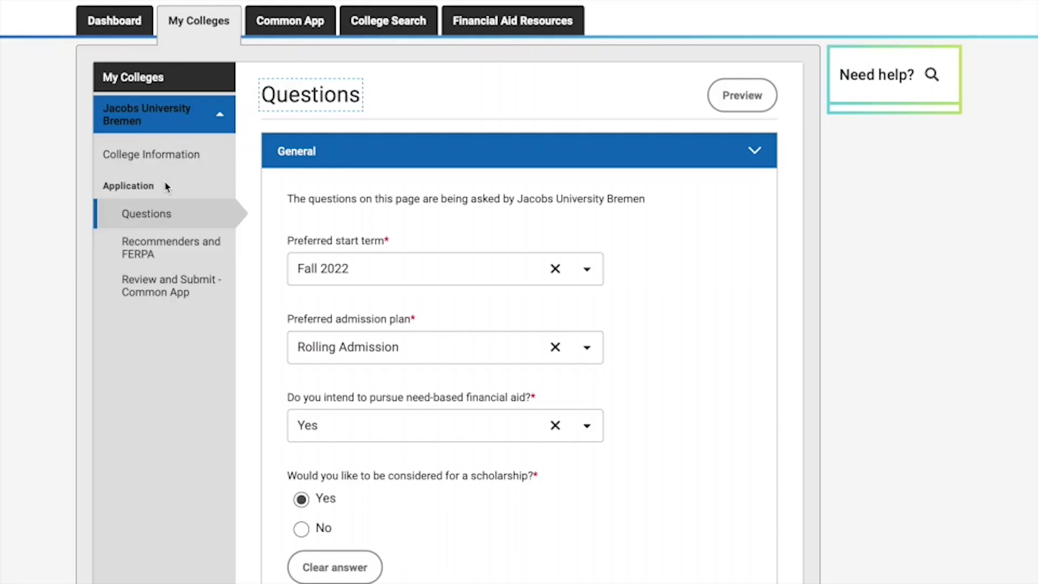
scroll(493, 229, "down", 1)
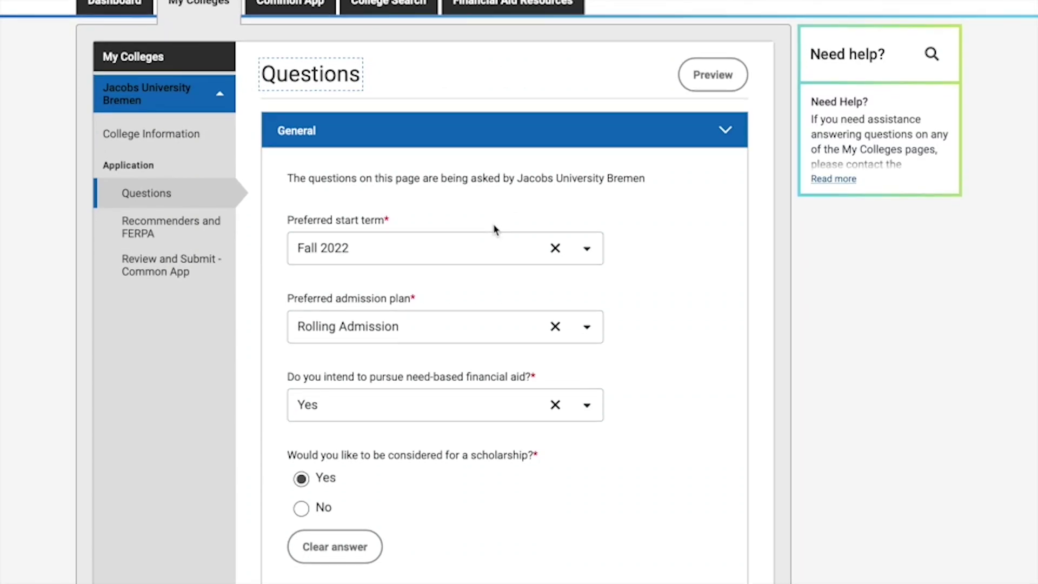
scroll(494, 229, "down", 1)
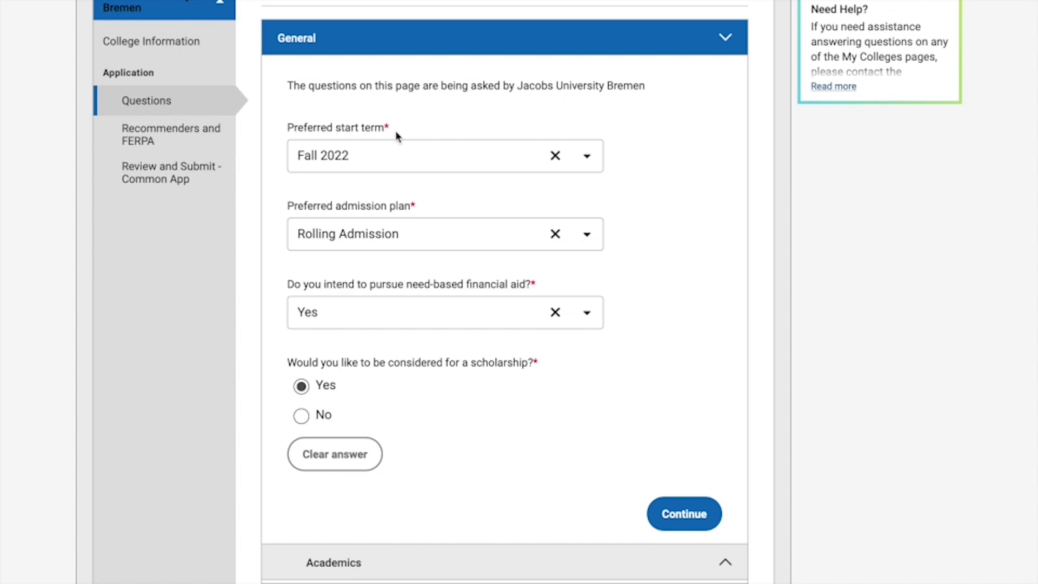
scroll(420, 241, "down", 1)
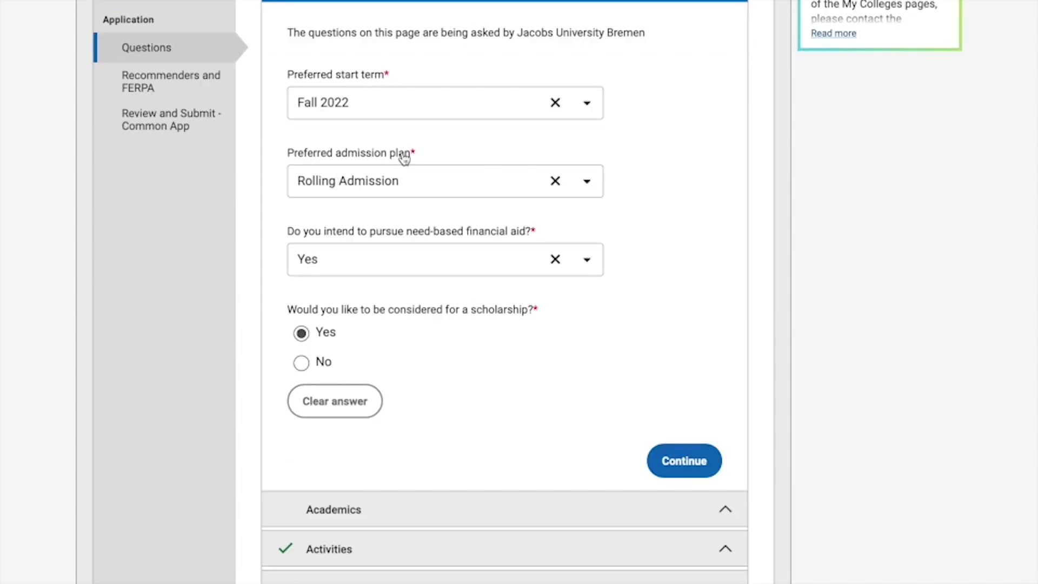
left_click(587, 183)
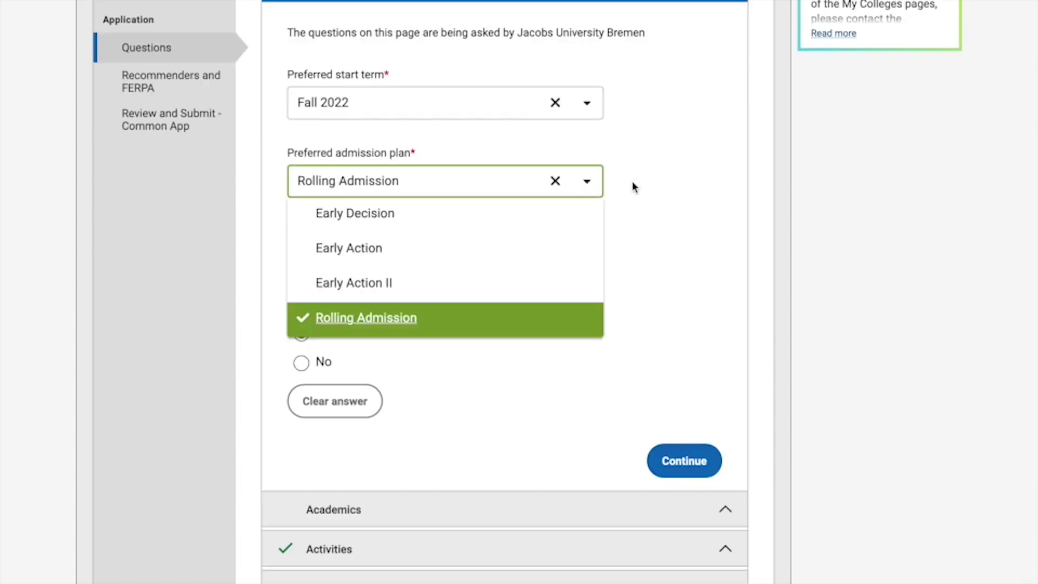
left_click(633, 187)
scroll(533, 223, "down", 1)
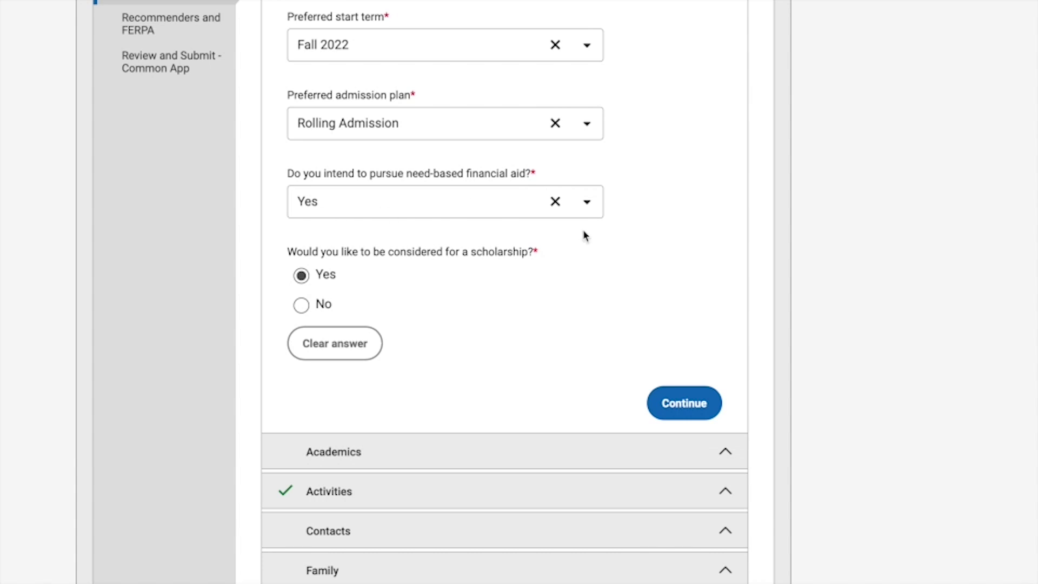
View the need-based financial aid options without changing the answer, and review the scholarship question
left_click(587, 202)
left_click(643, 216)
scroll(588, 263, "down", 1)
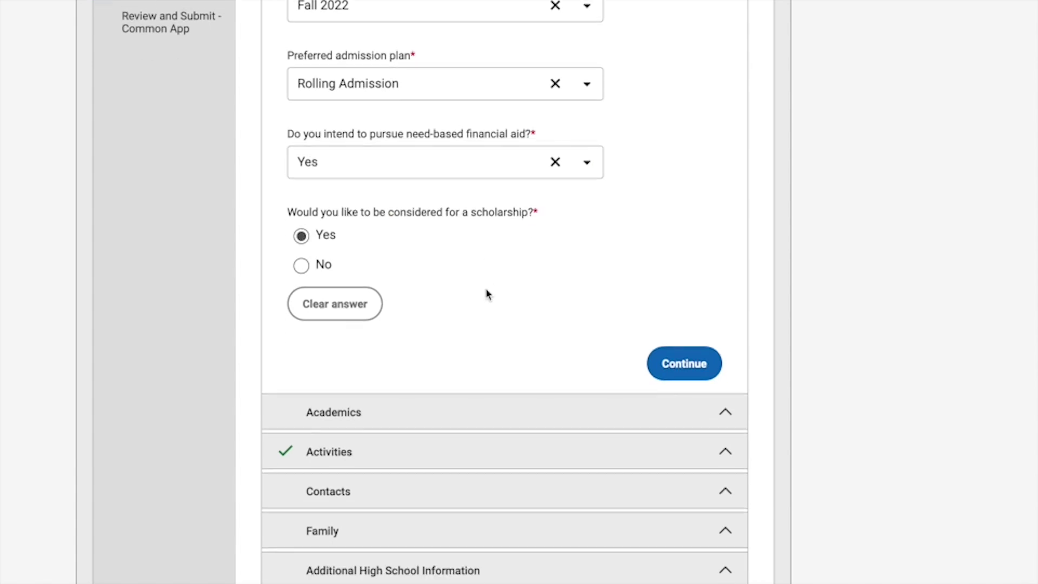
scroll(546, 299, "down", 4)
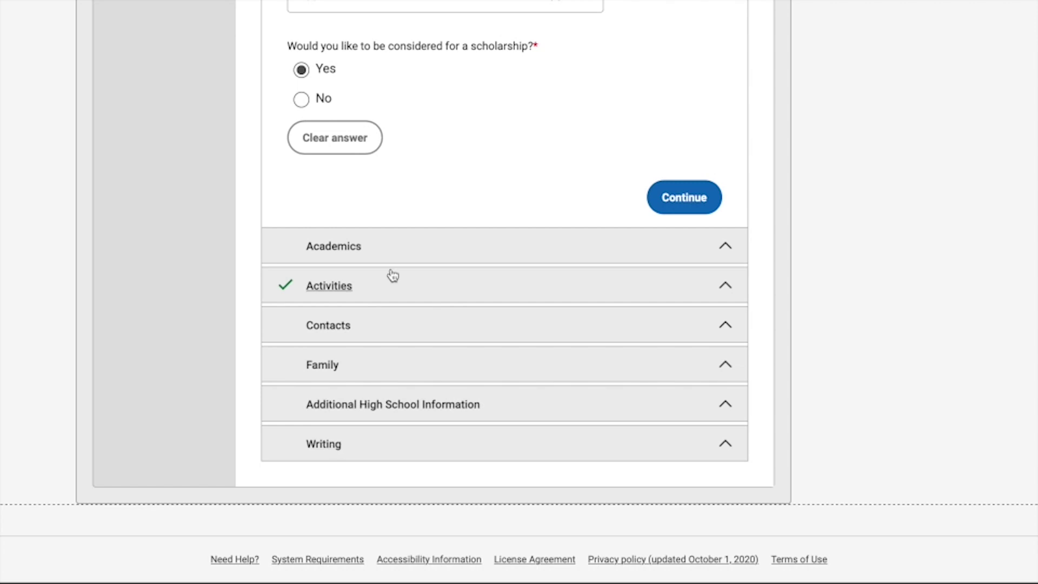
Look over the General questions and the list of remaining question sections, from Academics to Writing
scroll(419, 206, "up", 8)
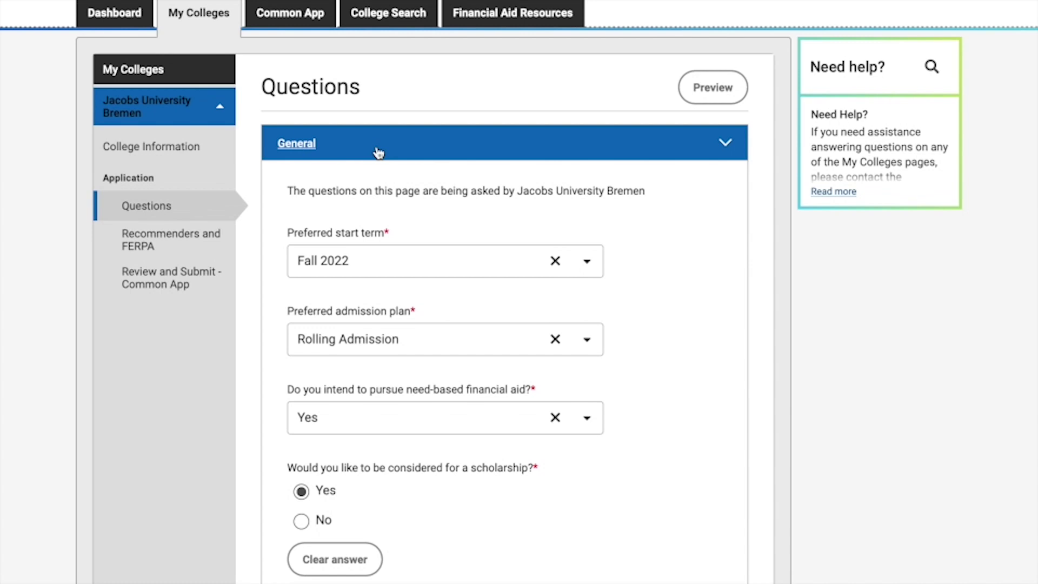
scroll(377, 153, "down", 1)
scroll(305, 68, "up", 1)
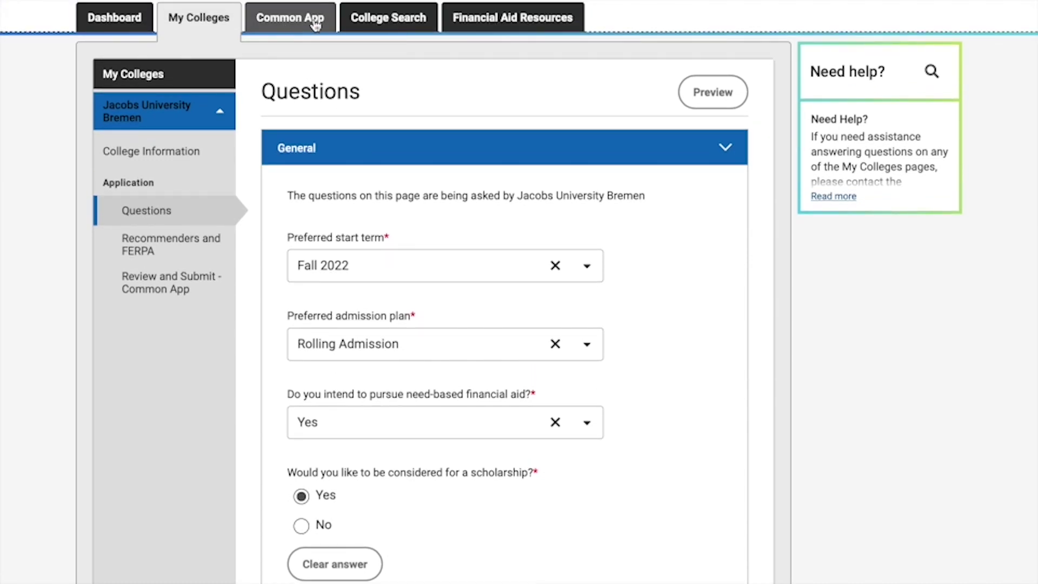
scroll(408, 95, "down", 2)
scroll(408, 97, "down", 5)
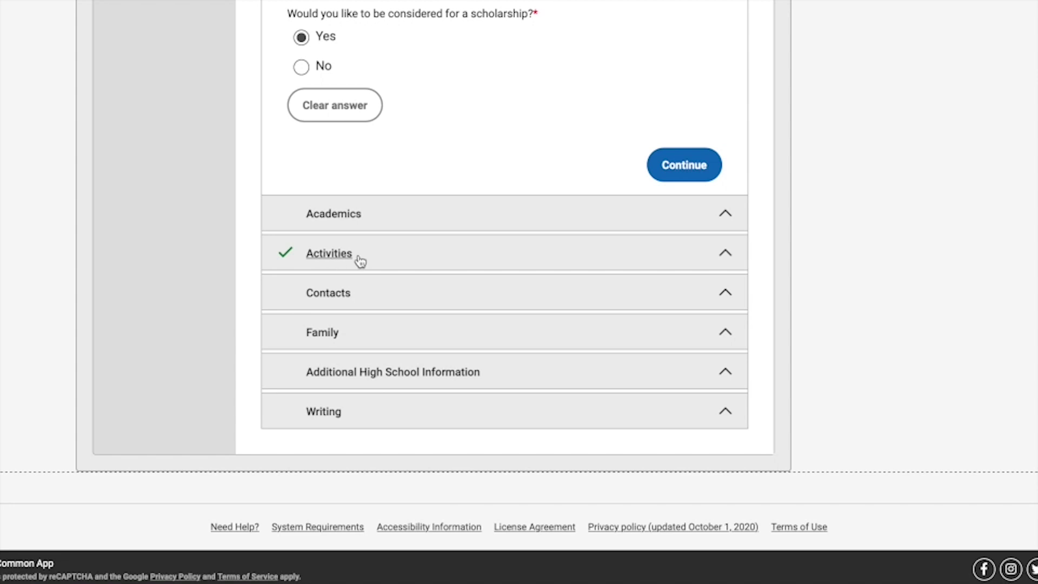
scroll(358, 262, "up", 7)
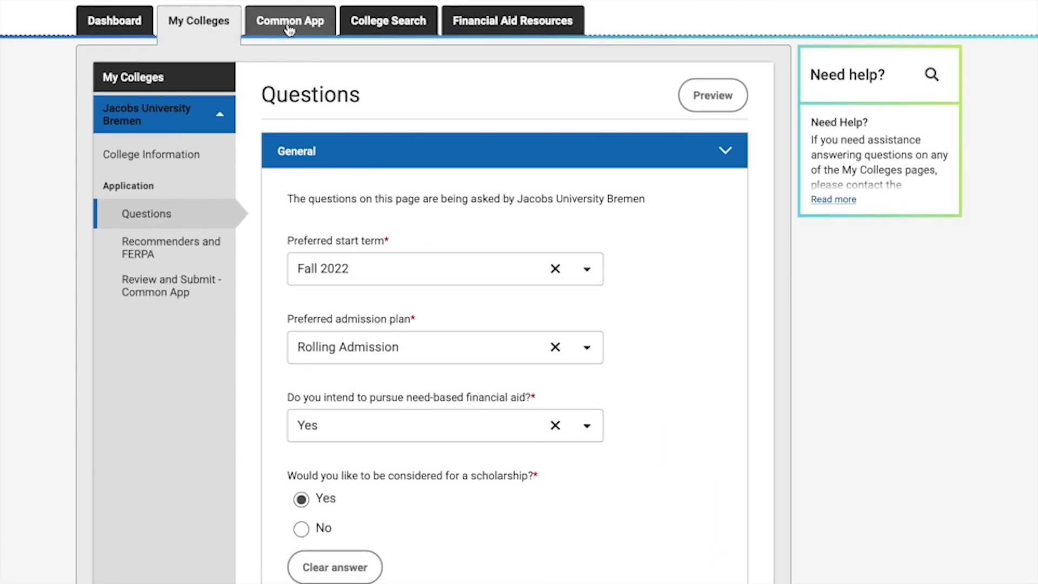
scroll(354, 170, "down", 7)
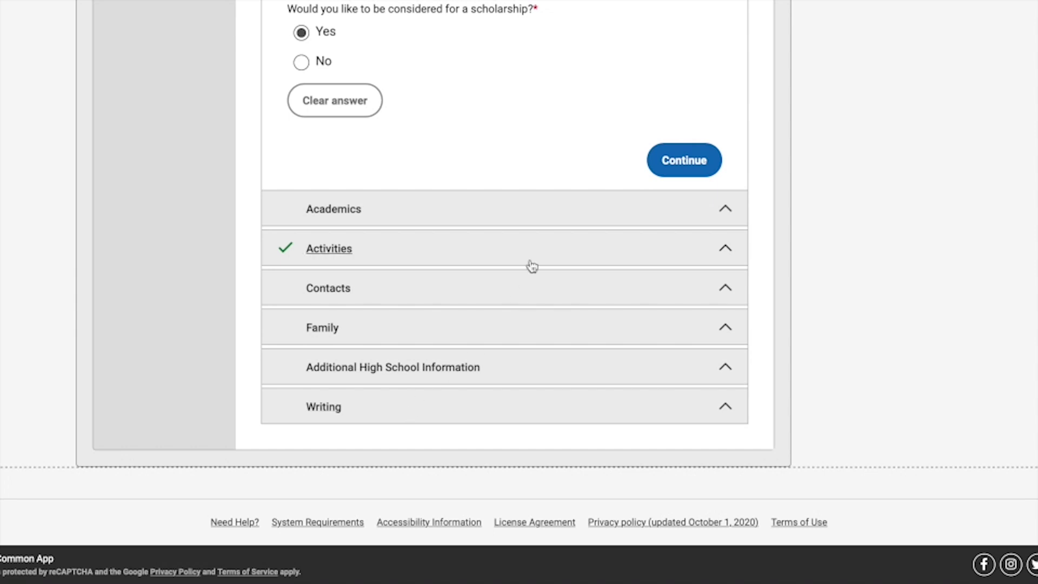
Open the Writing section of the college questions and view its first two essay prompts
left_click(486, 410)
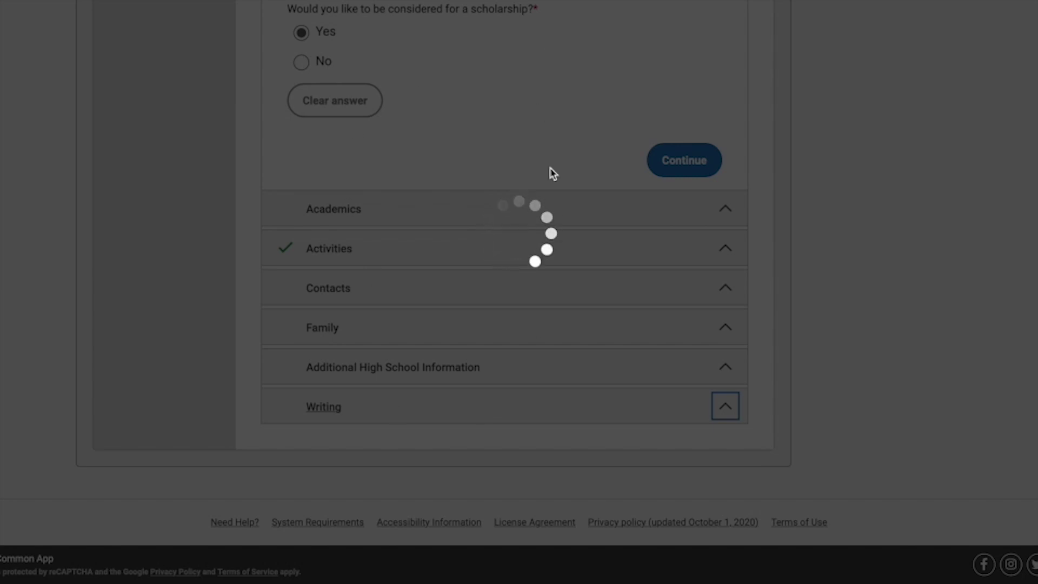
scroll(531, 469, "down", 5)
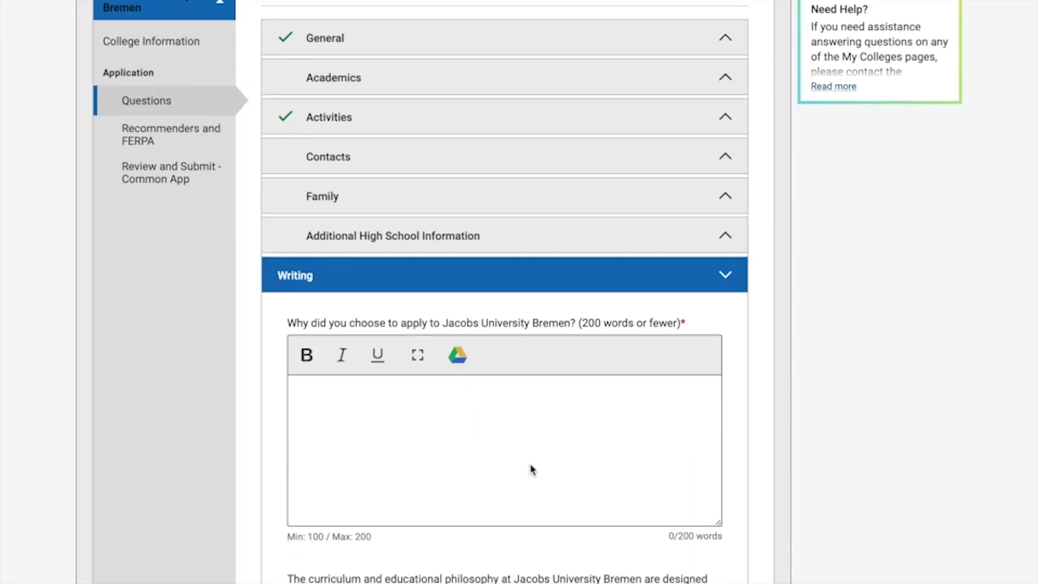
scroll(530, 469, "down", 1)
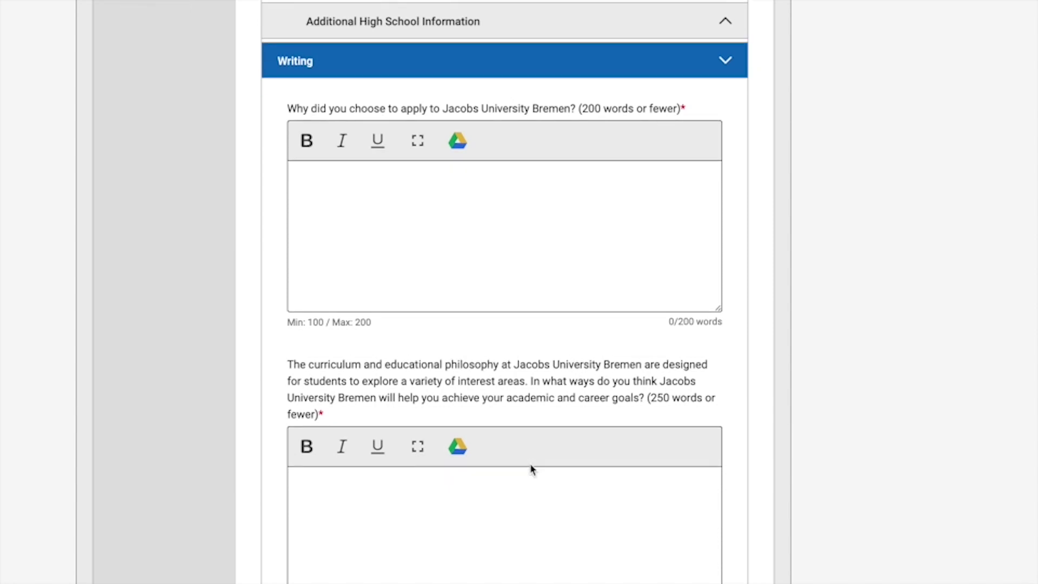
scroll(530, 469, "down", 1)
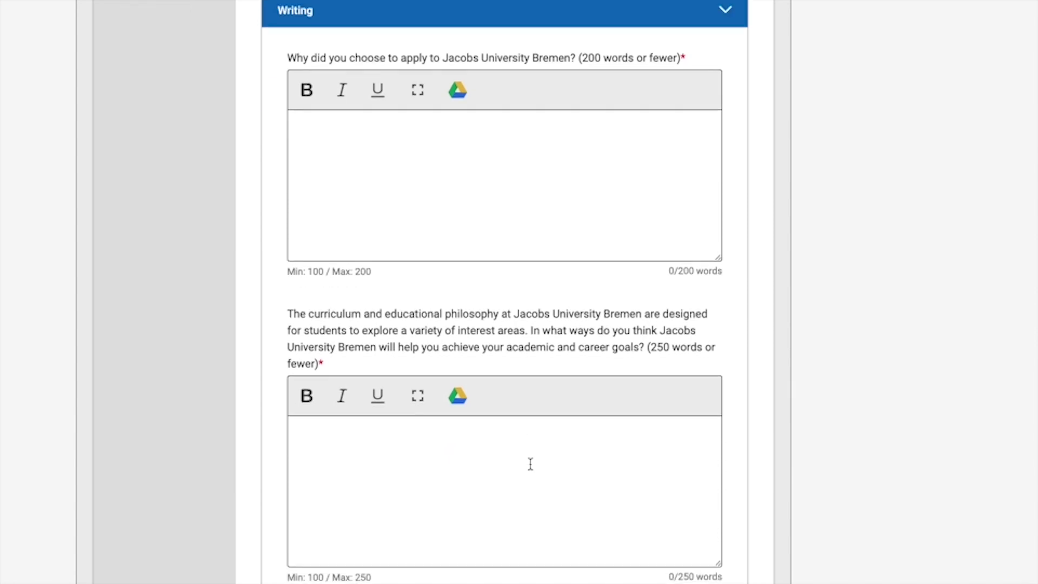
scroll(505, 410, "up", 1)
Examine the "Why did you choose to apply" prompt and its word limits, and read the prompts on academic goals and diversity
left_click_drag(288, 71, 571, 72)
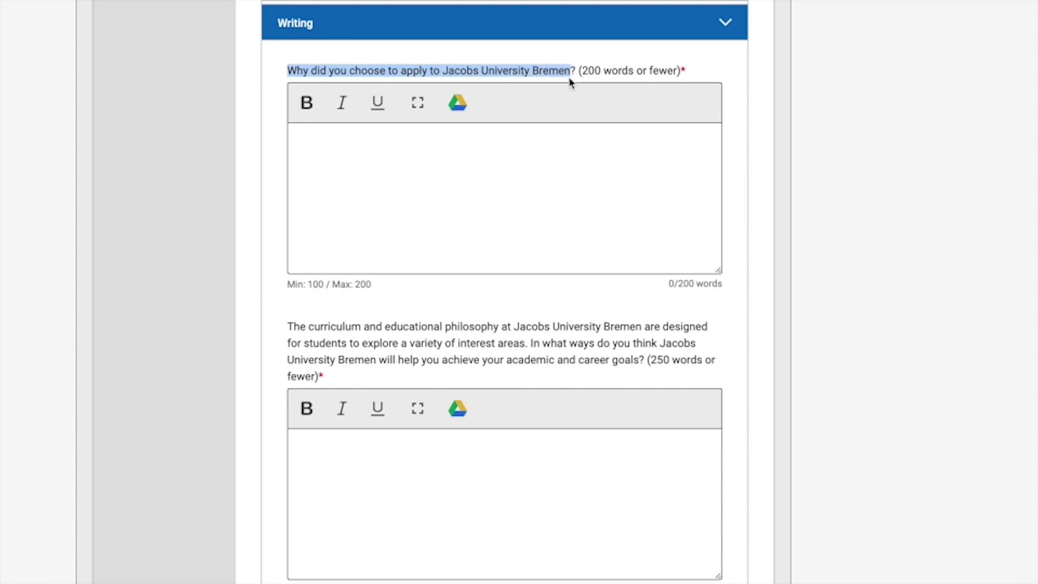
left_click_drag(308, 284, 314, 283)
double_click(361, 284)
left_click(437, 304)
scroll(437, 304, "down", 1)
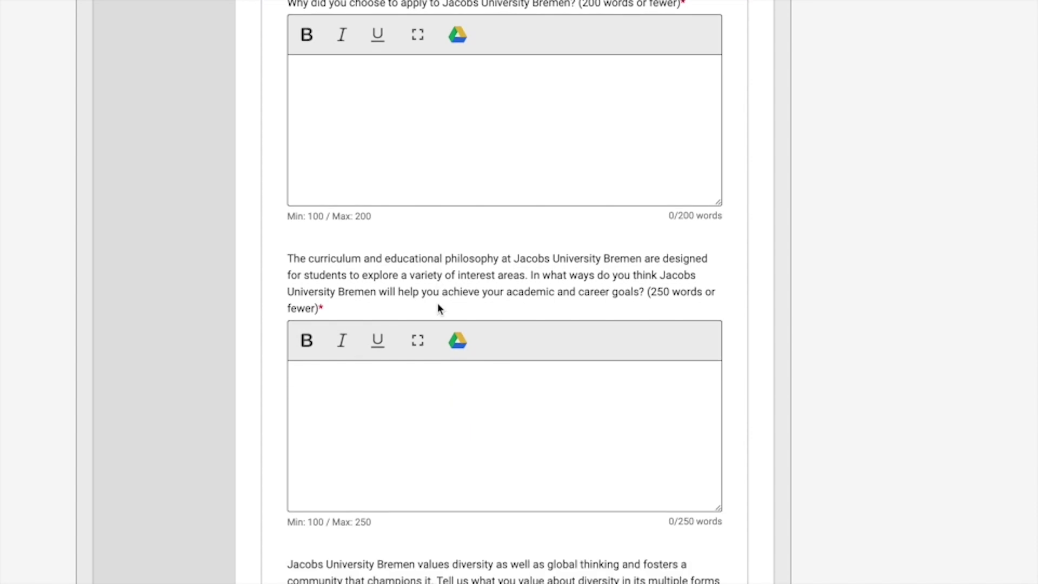
scroll(437, 308, "down", 1)
scroll(570, 278, "down", 2)
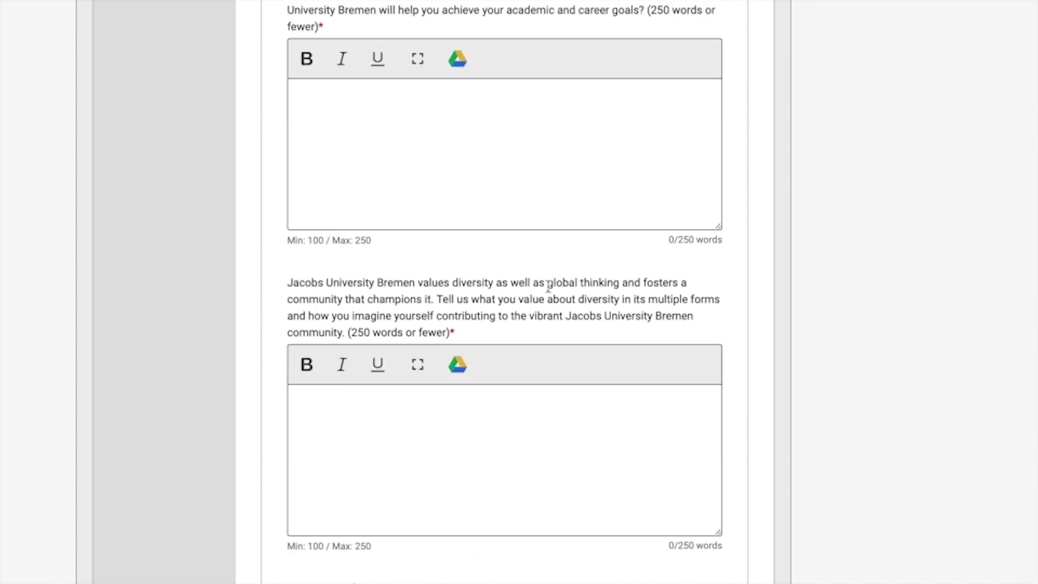
Read the diversity essay prompt and the "What do you find interesting?" upload prompt, and continue past the Writing section
scroll(519, 305, "down", 2)
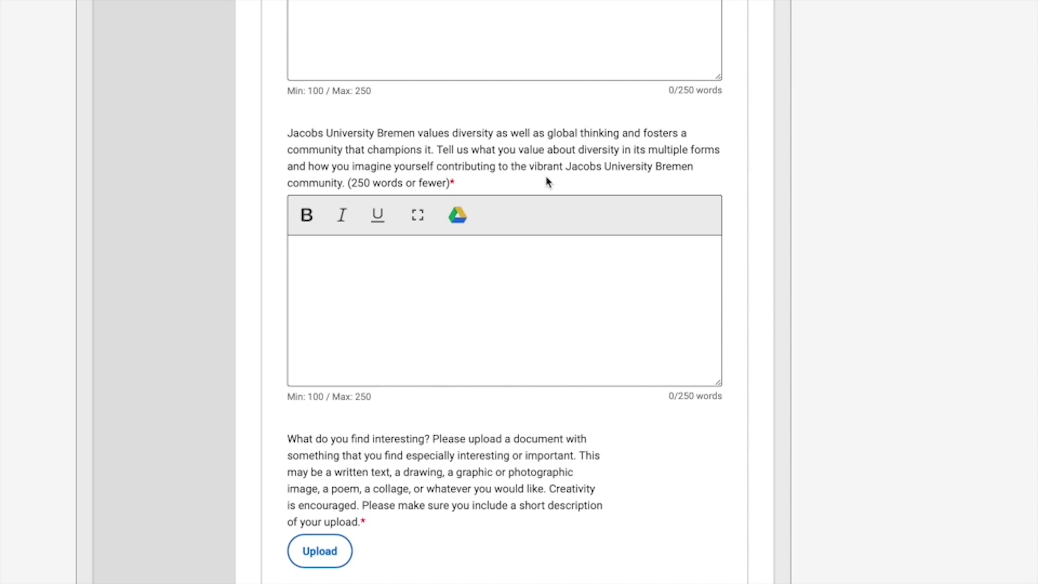
scroll(548, 182, "down", 3)
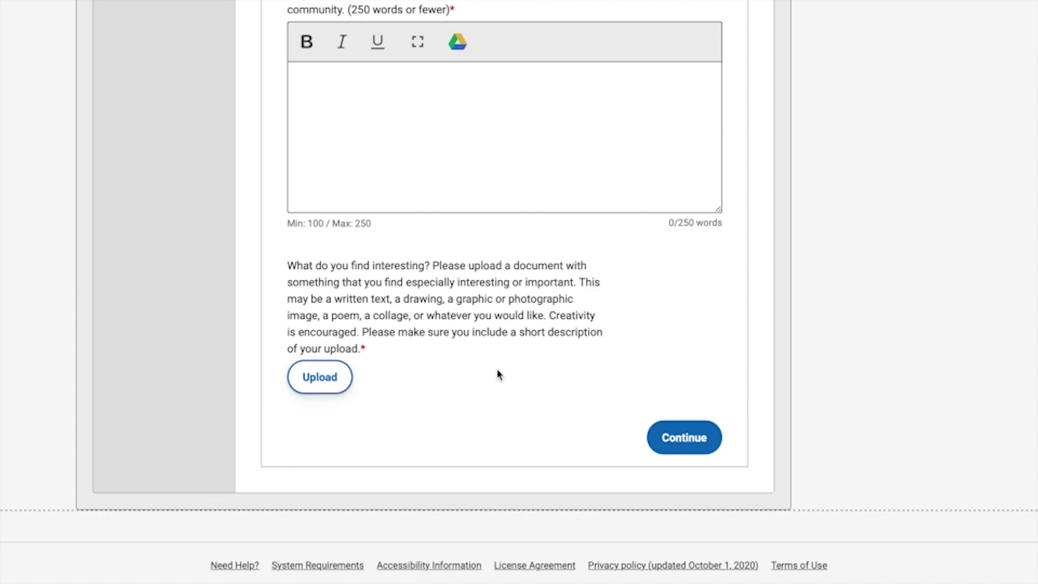
scroll(496, 377, "up", 1)
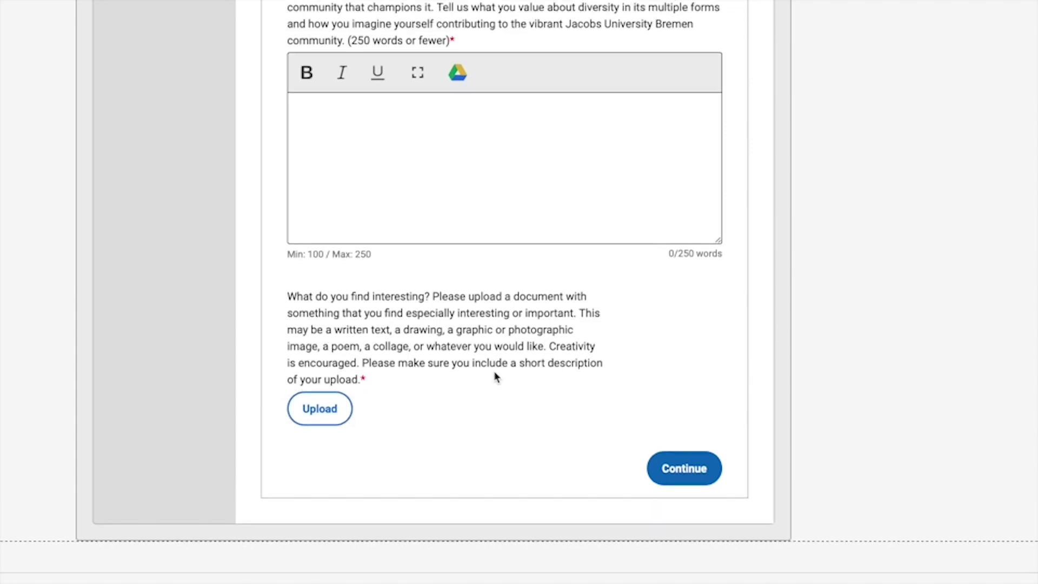
left_click(692, 476)
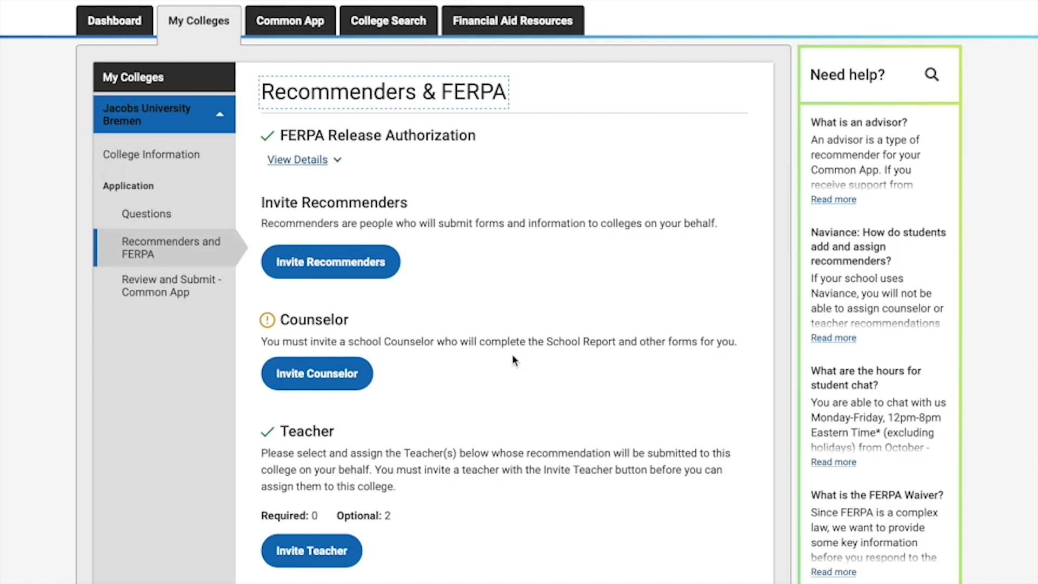
Open the counselor invitation form, look at its required first and last name fields, and cancel it without sending an invitation
scroll(512, 355, "down", 1)
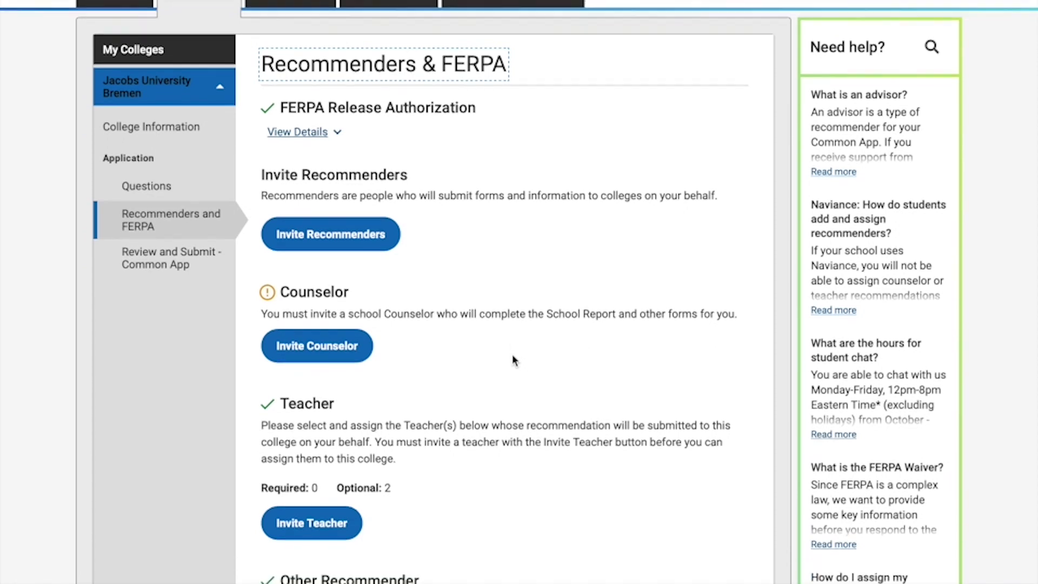
left_click(324, 336)
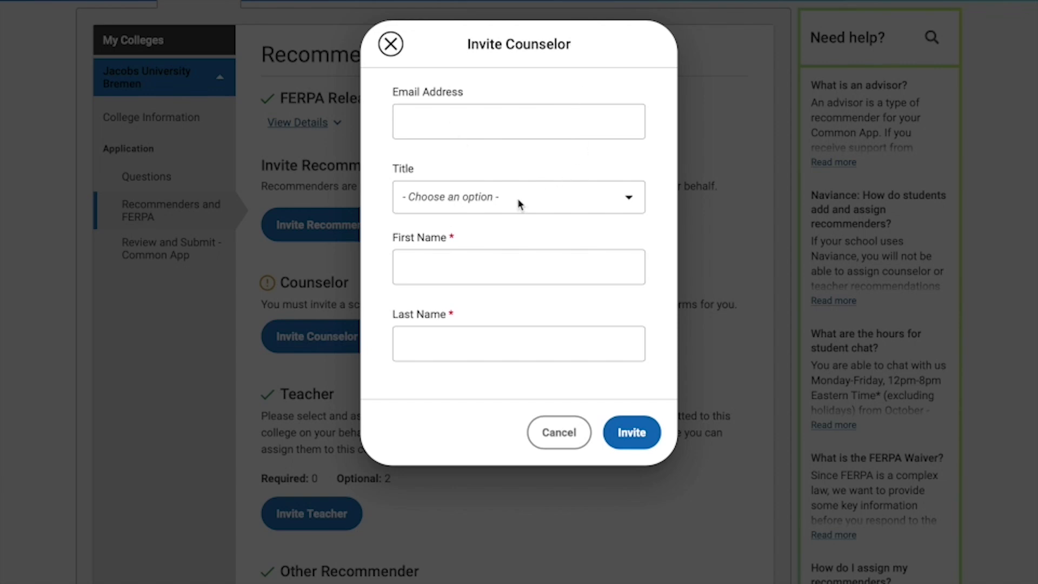
left_click(444, 261)
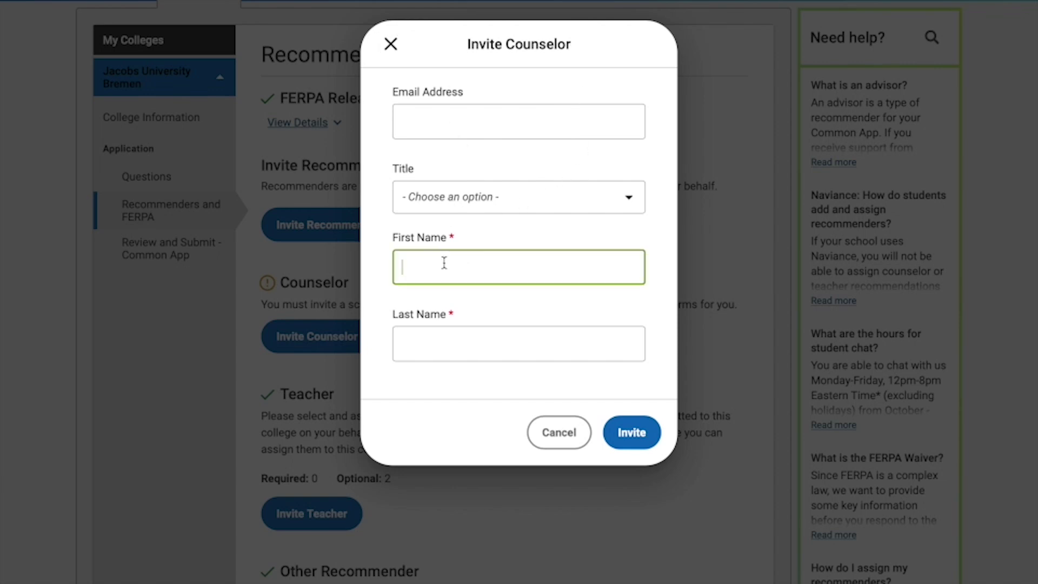
left_click(451, 334)
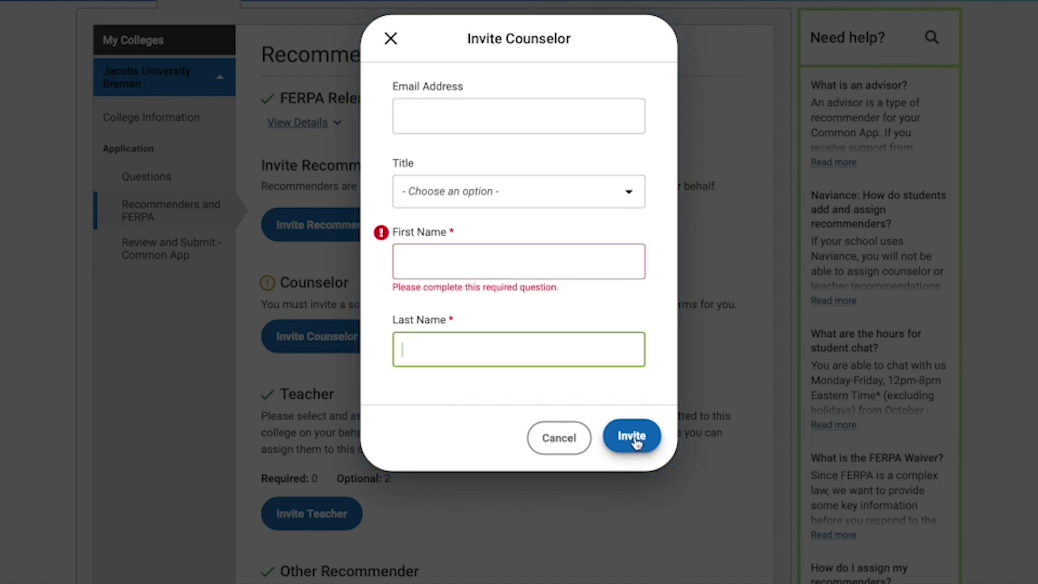
left_click(562, 437)
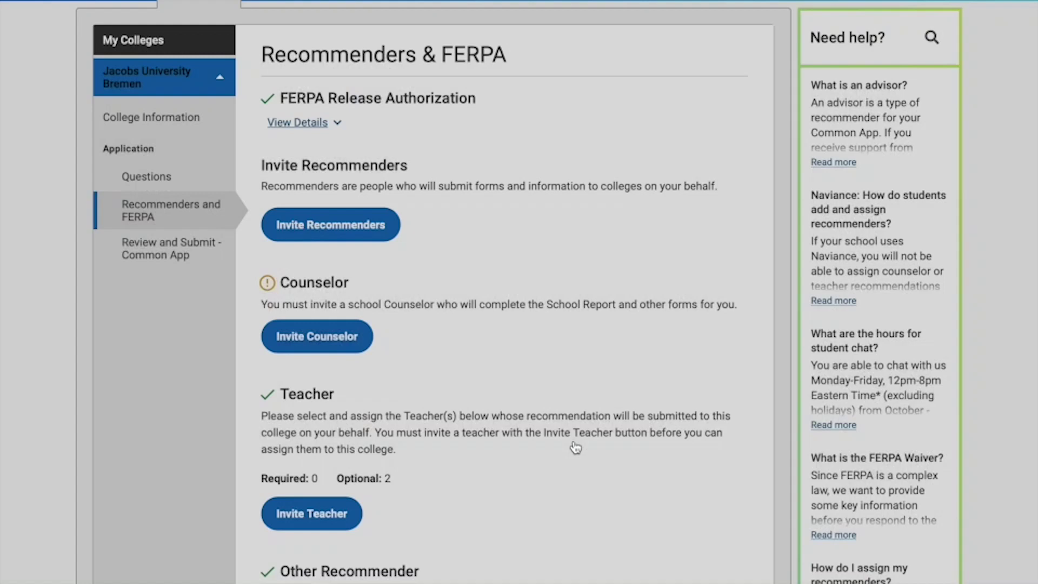
Read the Teacher recommendation instructions on the Recommenders & FERPA page
left_click_drag(261, 416, 509, 415)
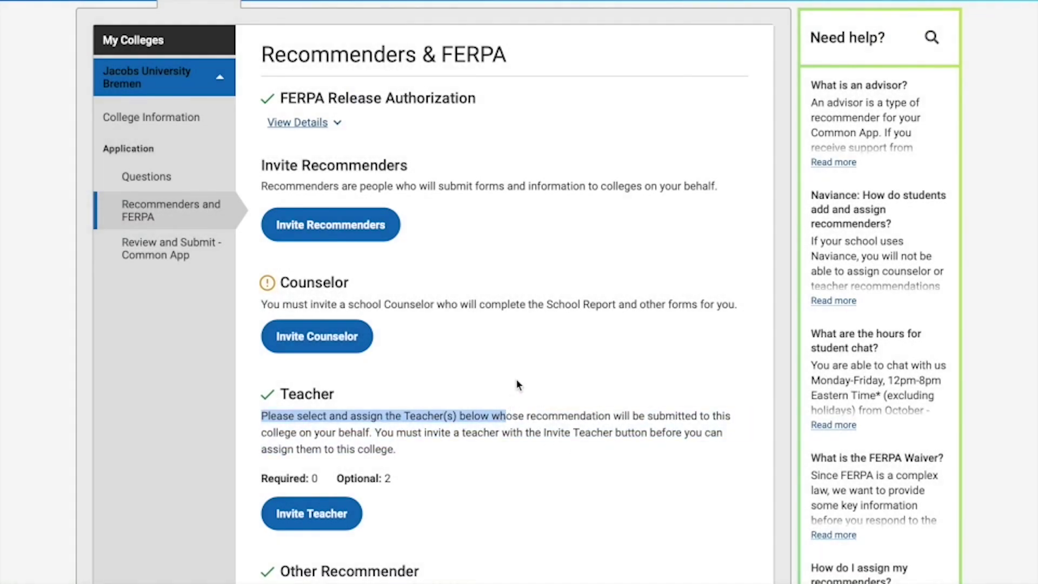
scroll(523, 373, "down", 1)
scroll(523, 372, "down", 1)
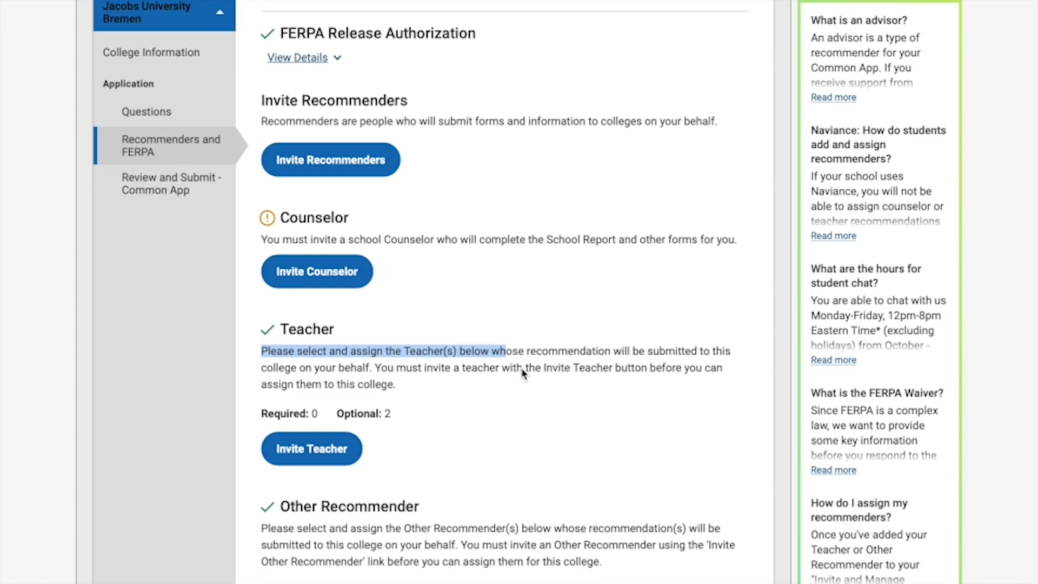
left_click(535, 368)
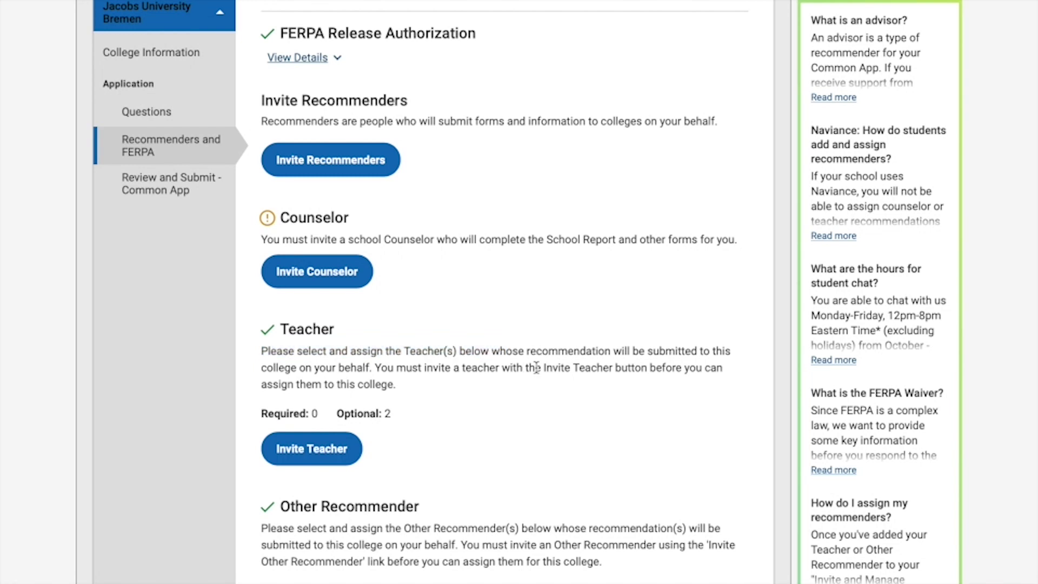
Look through the Other Recommender and Advisor sections, including the accepted recommender types, and return to the Teacher and Counselor sections
scroll(536, 368, "down", 10)
scroll(537, 367, "down", 3)
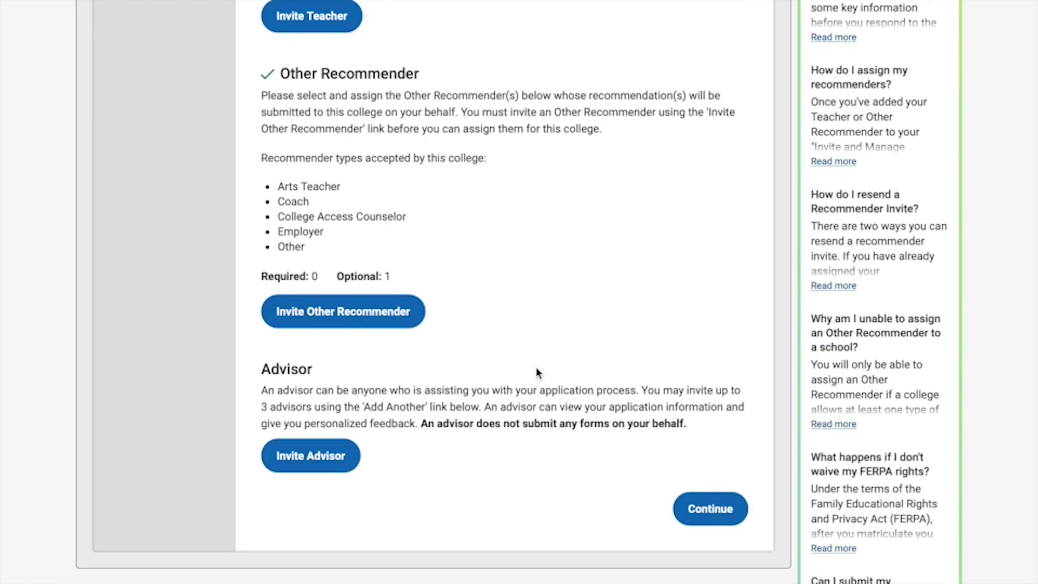
scroll(536, 366, "up", 3)
scroll(538, 373, "up", 4)
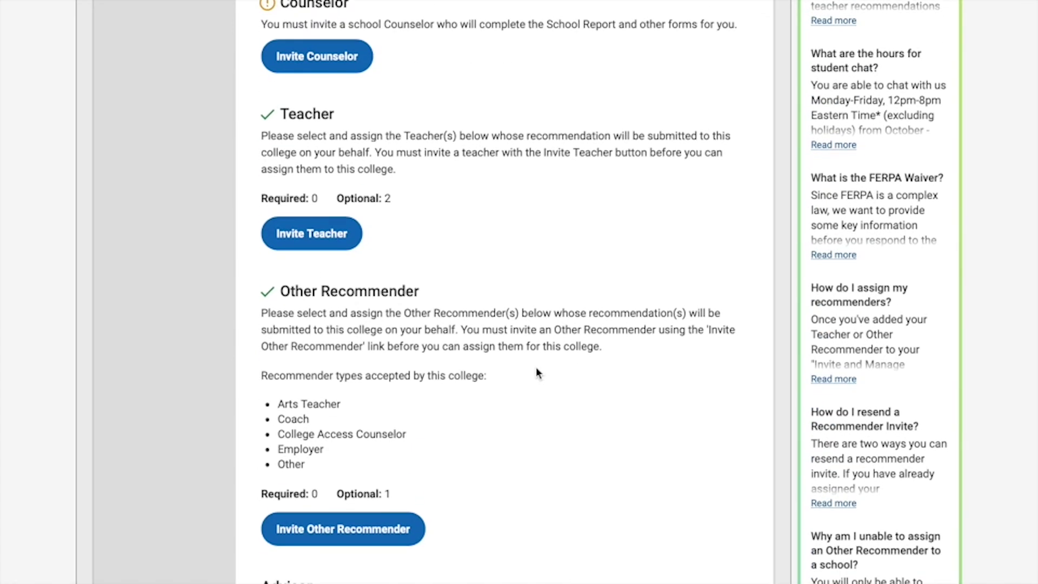
scroll(538, 373, "up", 3)
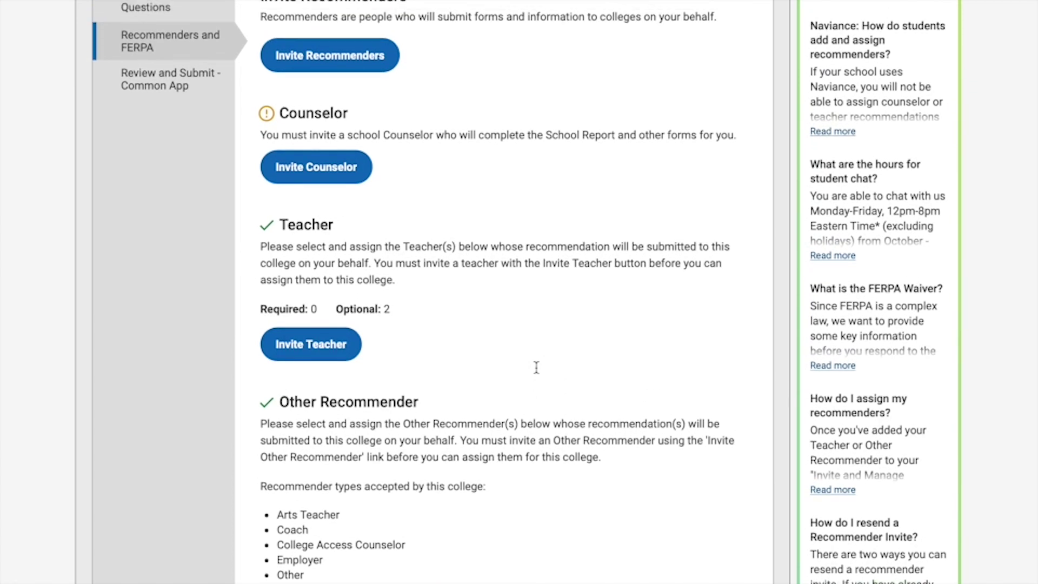
scroll(536, 367, "up", 2)
scroll(536, 367, "up", 2)
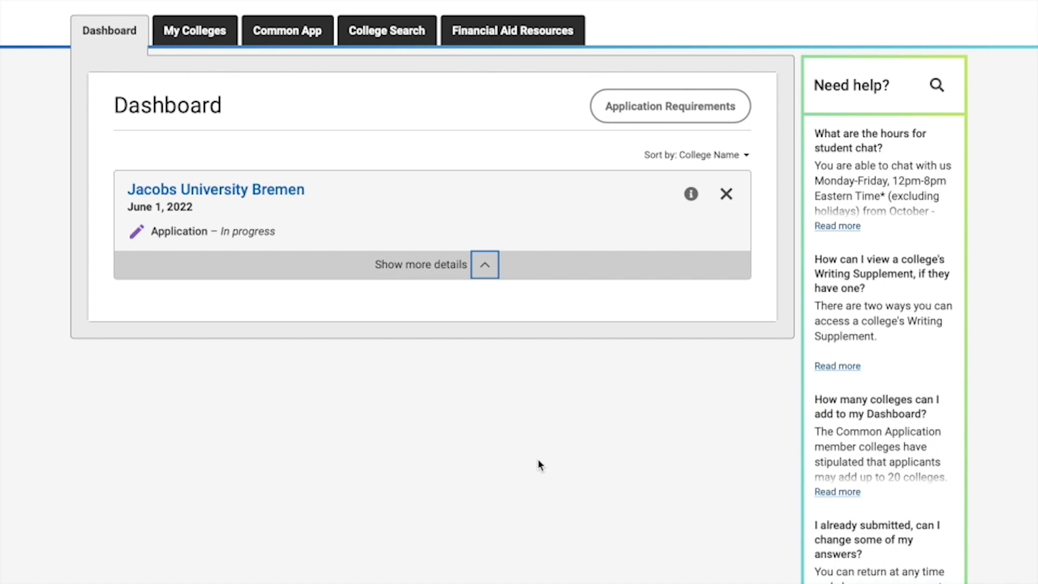
Expand the dashboard details for Jacobs University Bremen and check the statuses of the overall application and its Common App section
left_click(484, 264)
scroll(196, 276, "down", 1)
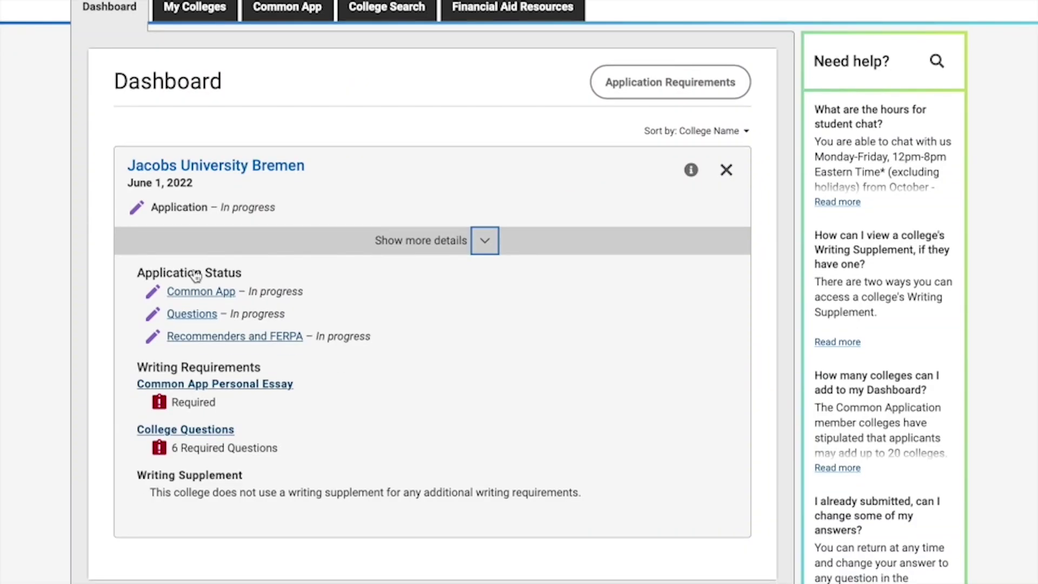
left_click_drag(220, 207, 315, 208)
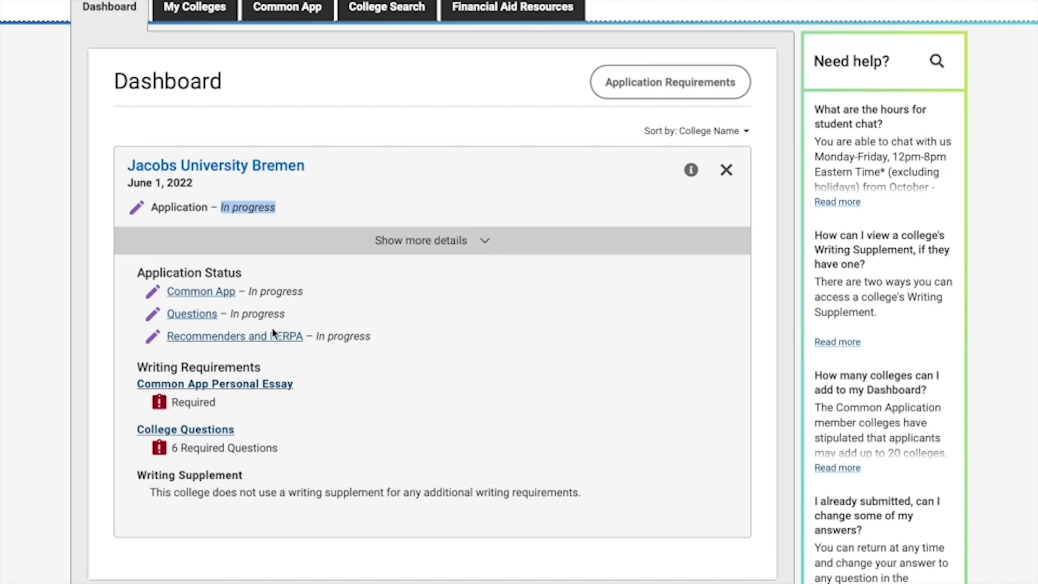
left_click_drag(247, 290, 398, 290)
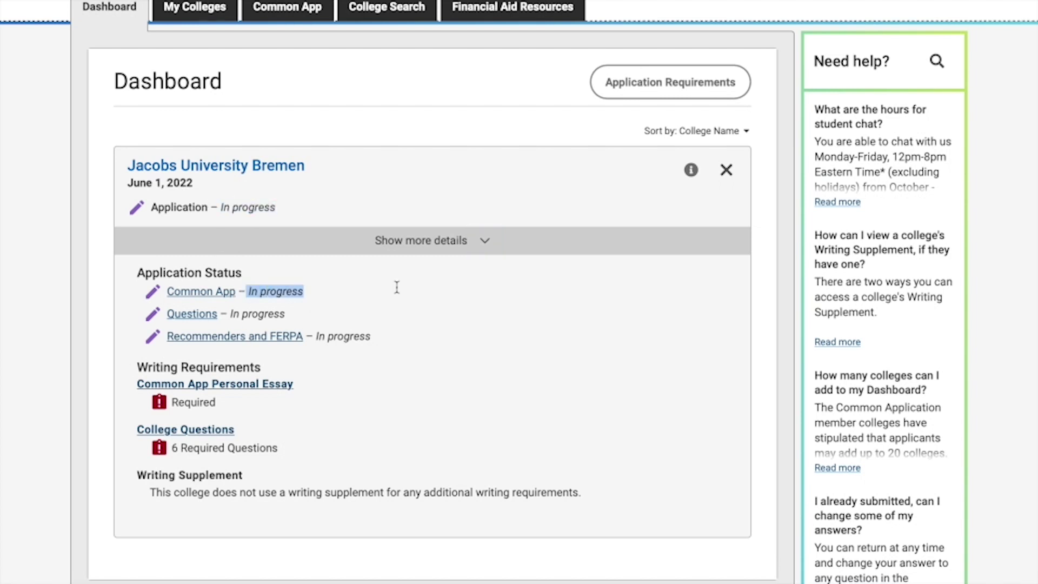
left_click(373, 306)
Check the deadline date shown under Jacobs University Bremen on the dashboard
left_click_drag(129, 182, 222, 185)
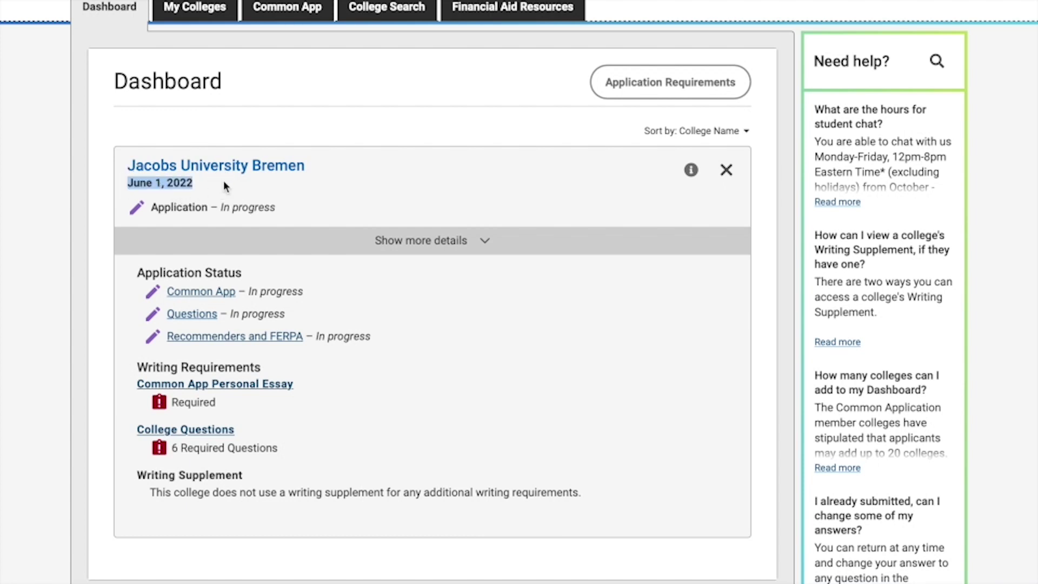
left_click(377, 190)
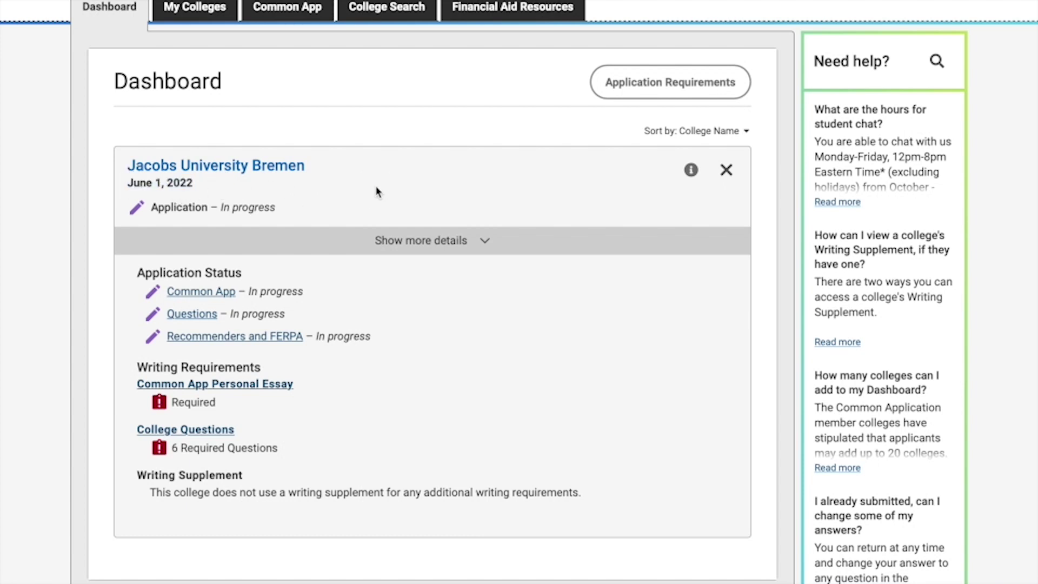
scroll(376, 192, "up", 1)
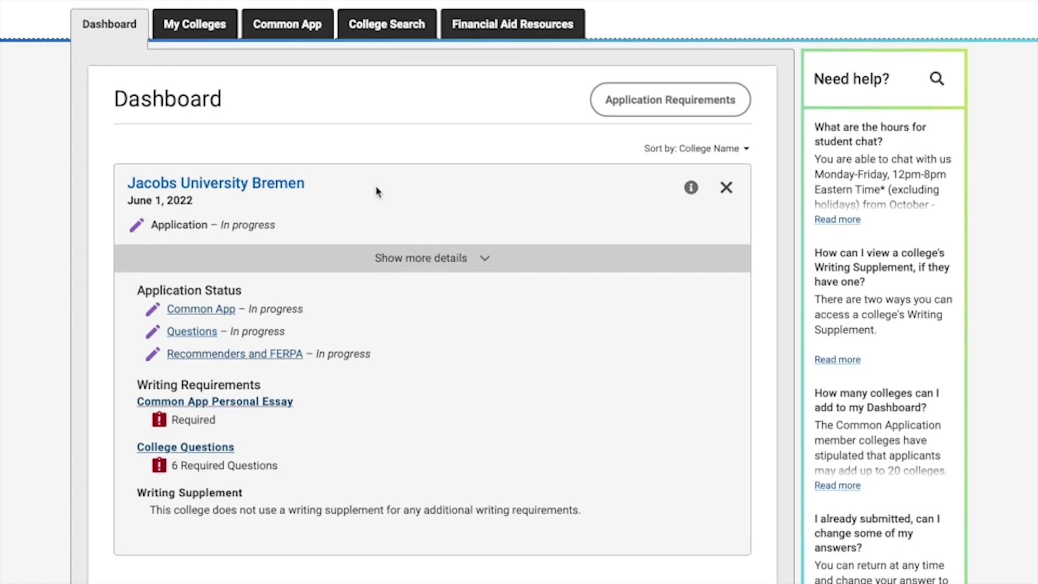